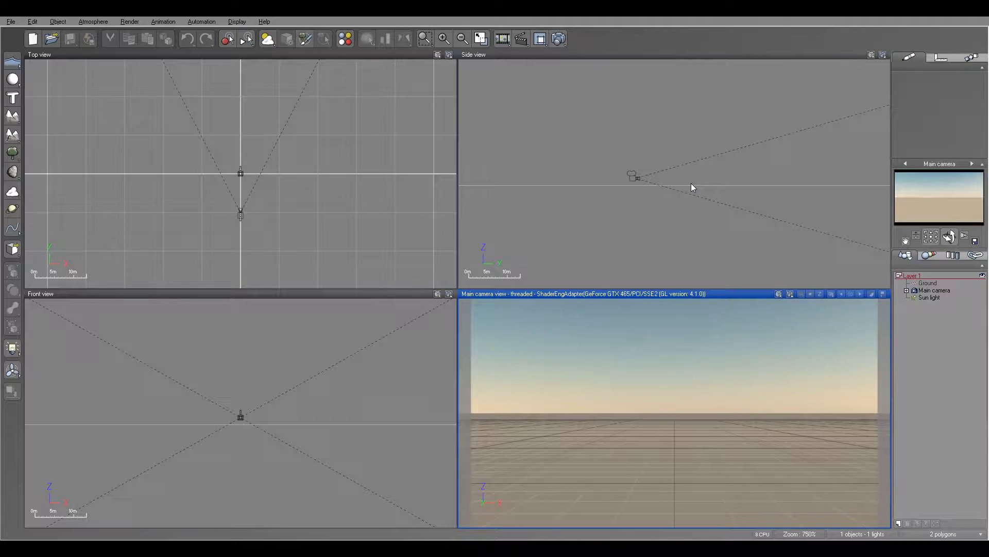
# - Add a planet object to the scene, making room for it in the side and camera views
pyautogui.moveTo(694, 156); pyautogui.dragTo(648, 200)
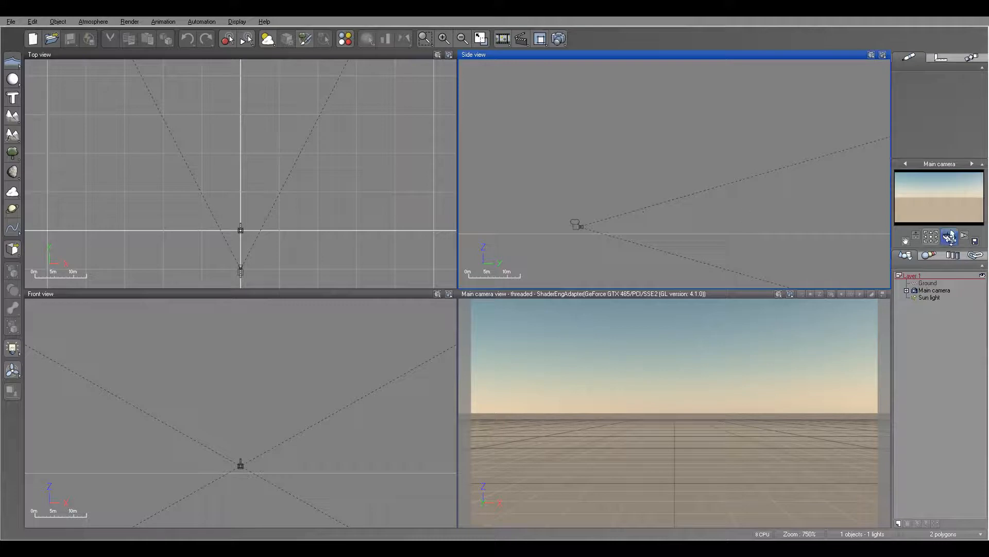
pyautogui.moveTo(950, 237); pyautogui.dragTo(951, 238)
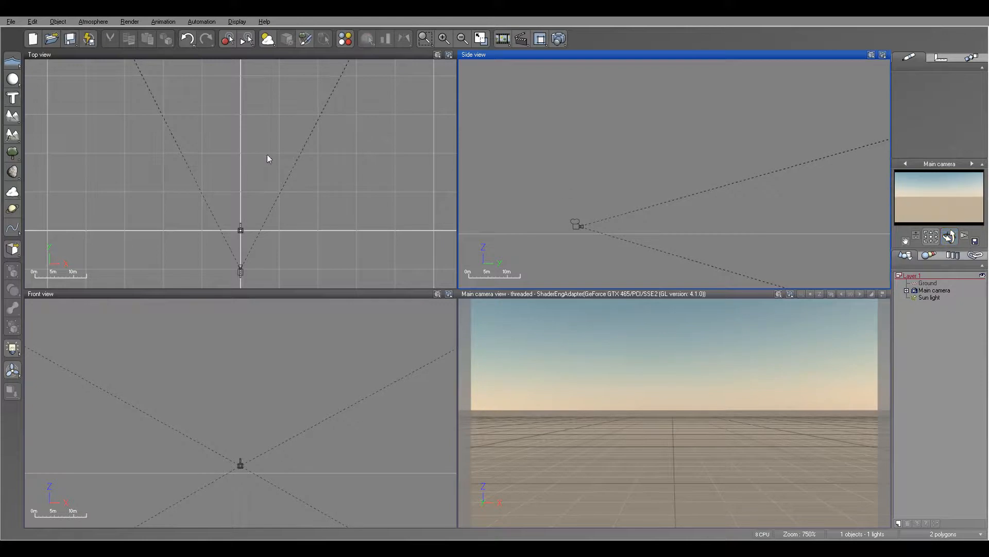
pyautogui.click(12, 209)
pyautogui.scroll(-5, 187, 196)
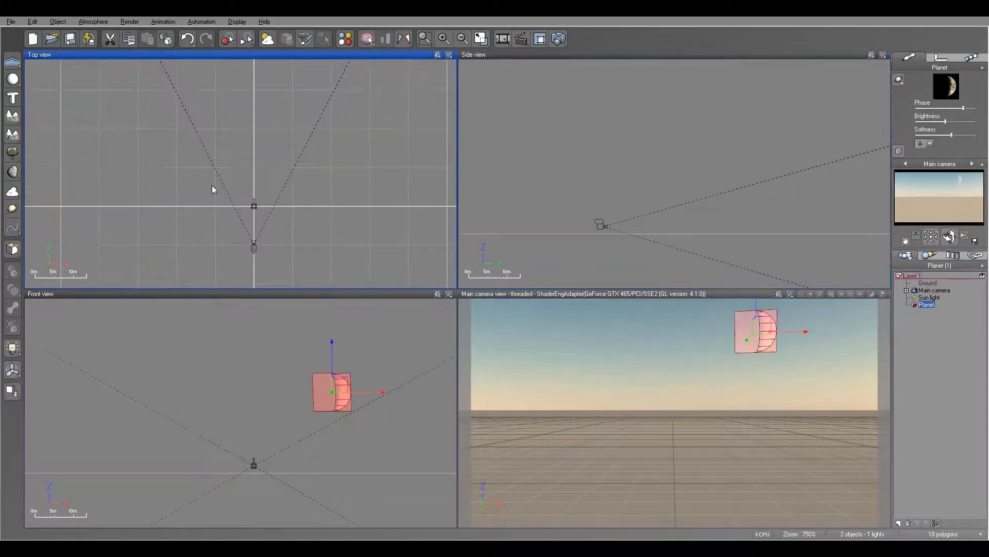
# - Reframe the main camera so the planet appears large above the horizon, and select the planet
pyautogui.moveTo(289, 243); pyautogui.dragTo(291, 245)
pyautogui.moveTo(293, 168); pyautogui.dragTo(230, 158)
pyautogui.moveTo(681, 164); pyautogui.dragTo(703, 156)
pyautogui.click(930, 291)
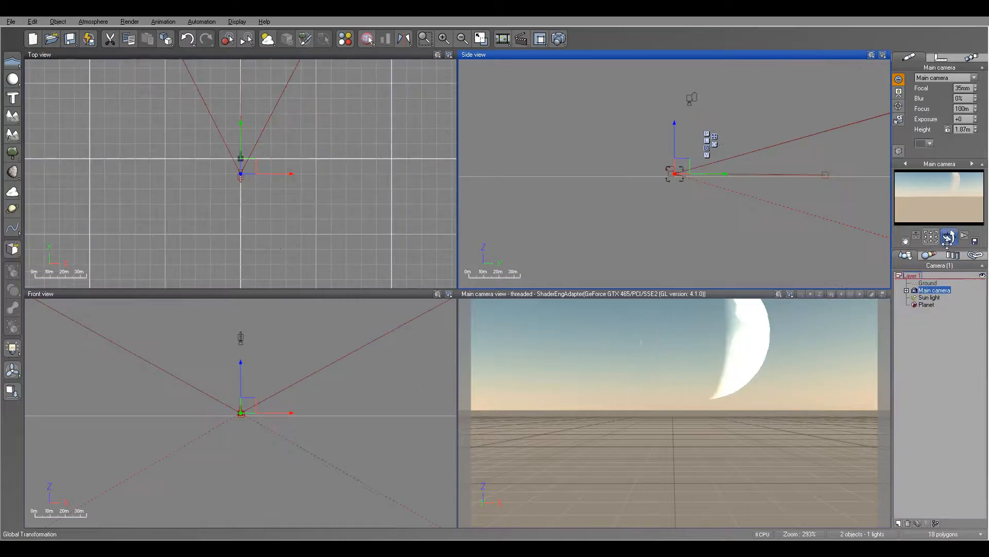
pyautogui.click(926, 305)
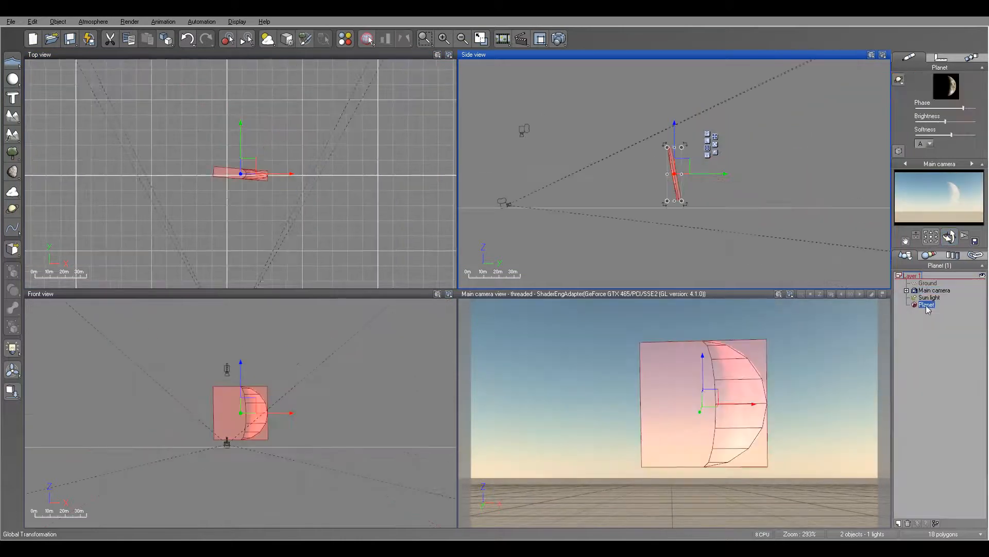
# - Set the planet's phase to a full disc and render the scene to screen at 800x450
pyautogui.moveTo(961, 108); pyautogui.dragTo(943, 109)
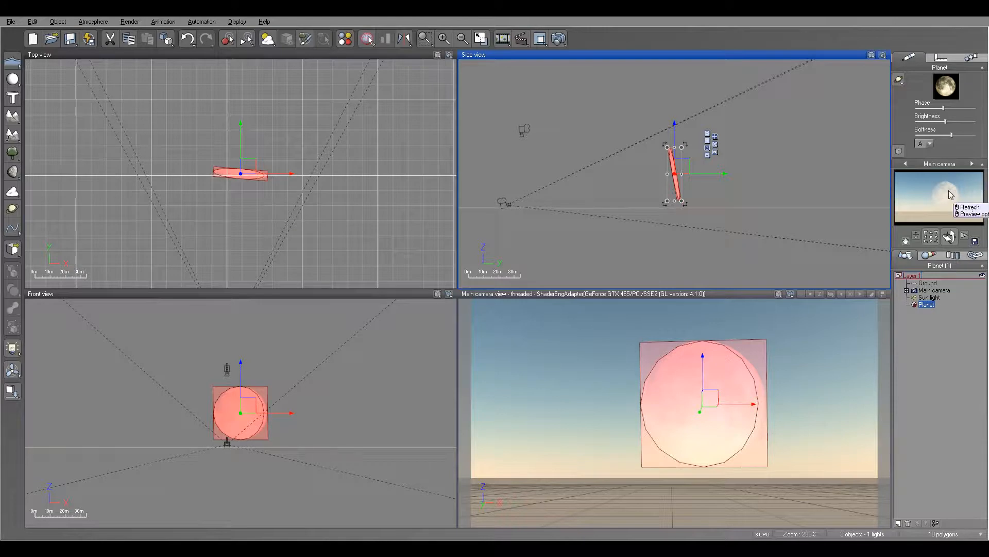
pyautogui.click(564, 40)
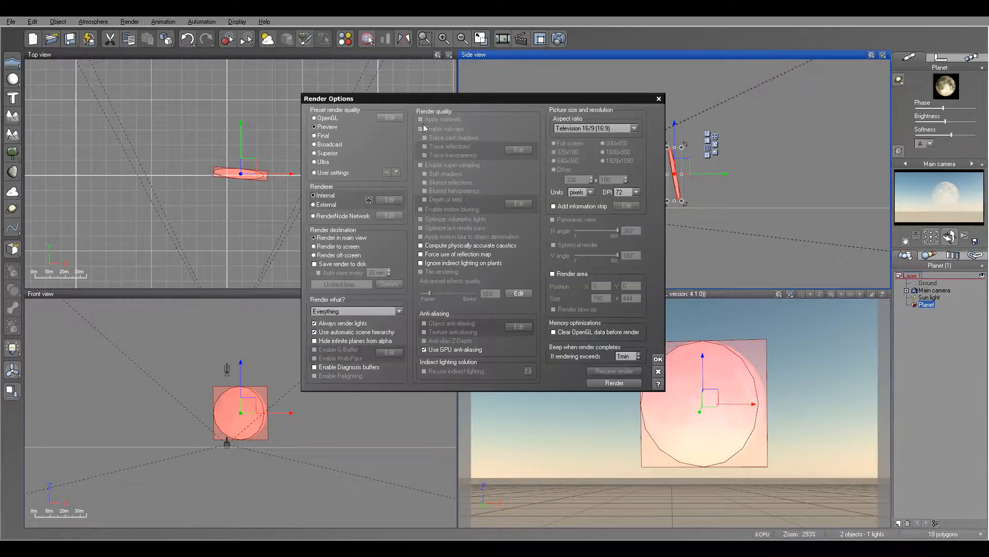
pyautogui.click(614, 144)
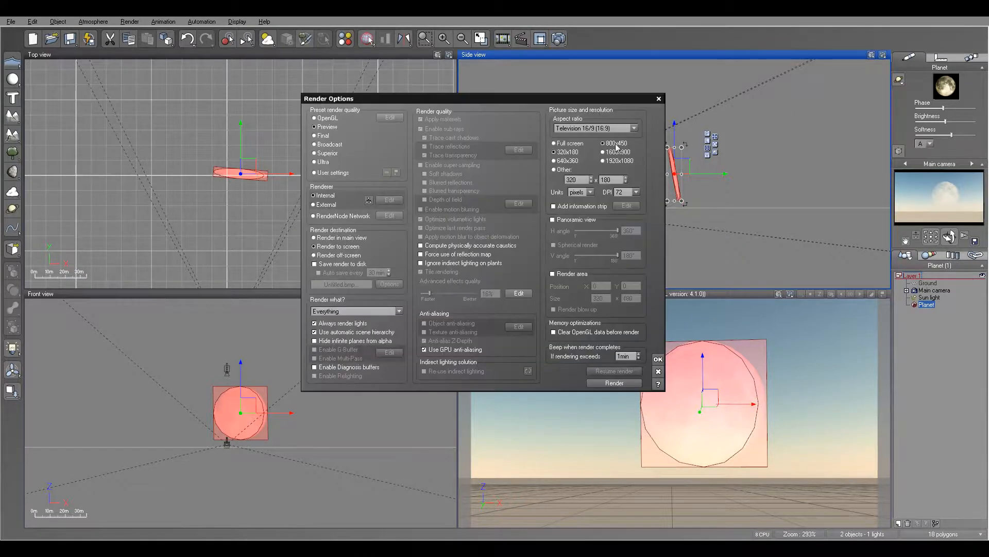
pyautogui.click(614, 383)
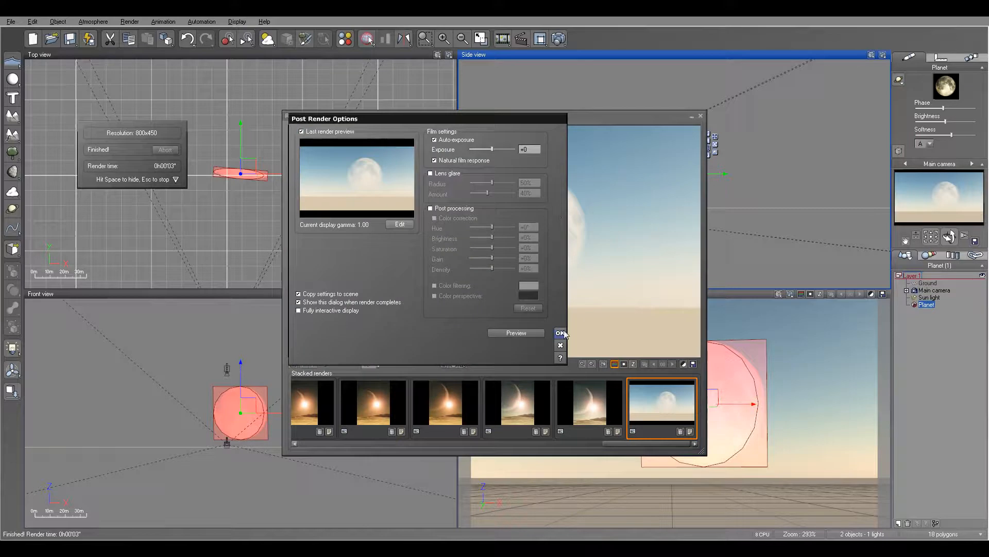
pyautogui.click(560, 332)
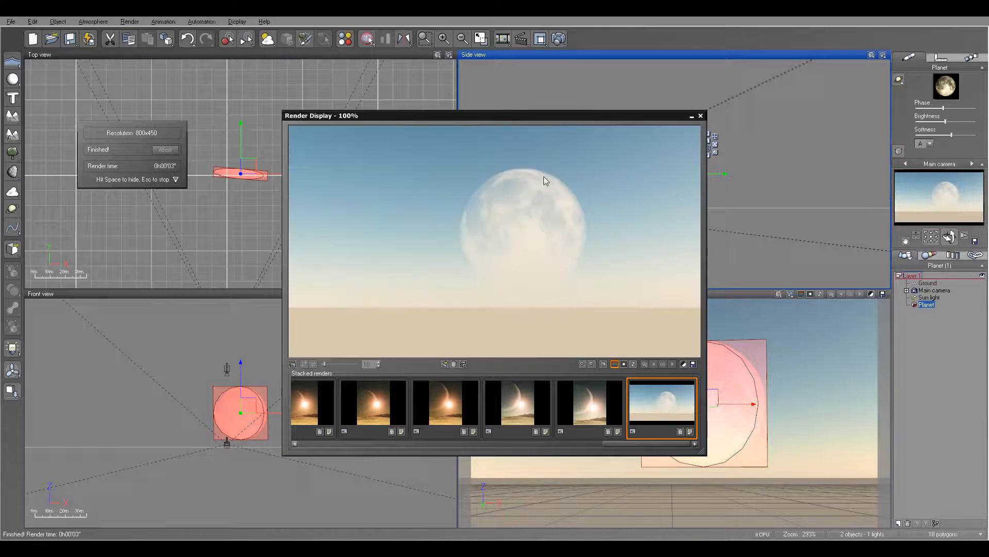
# - Compare the new render with the earlier stacked render of the dark crescent planet, and close the render display
pyautogui.click(576, 399)
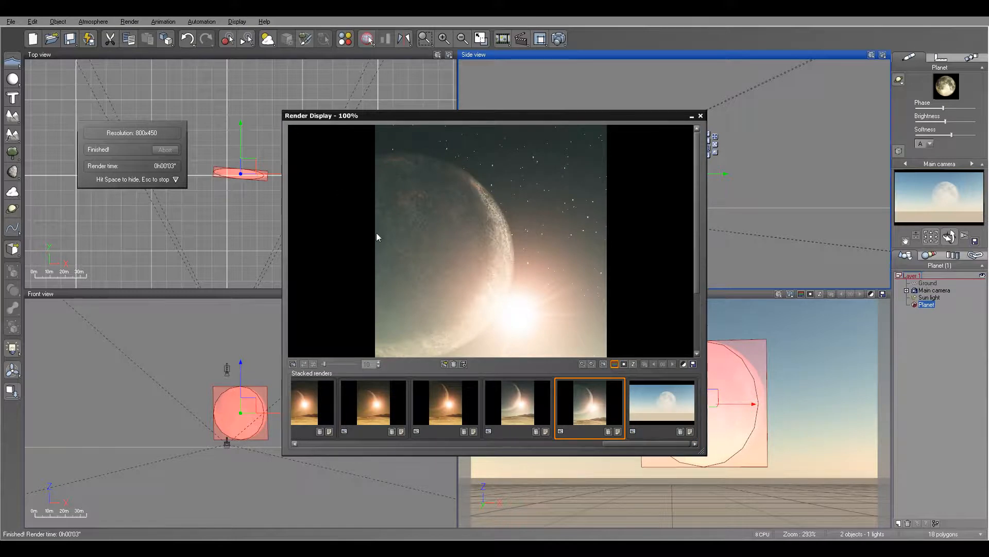
pyautogui.click(645, 382)
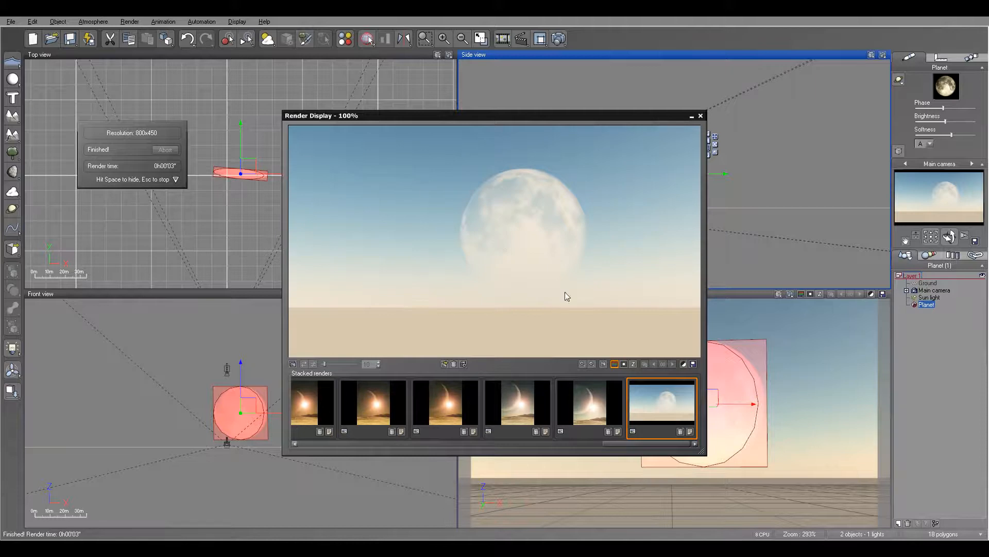
pyautogui.click(702, 115)
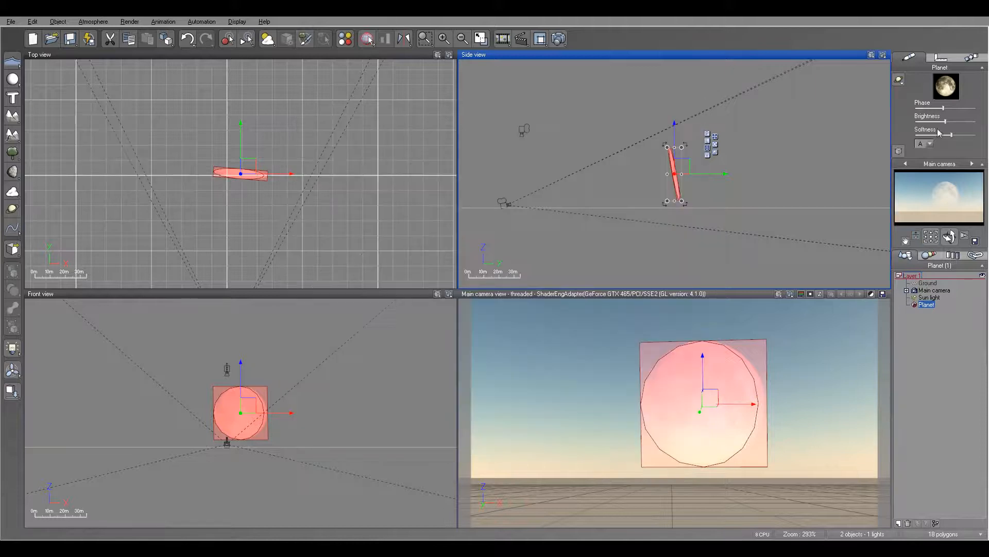
# - Test-render the planet with a phase lit from the left side, and return the phase to a full disc
pyautogui.moveTo(943, 108); pyautogui.dragTo(924, 109)
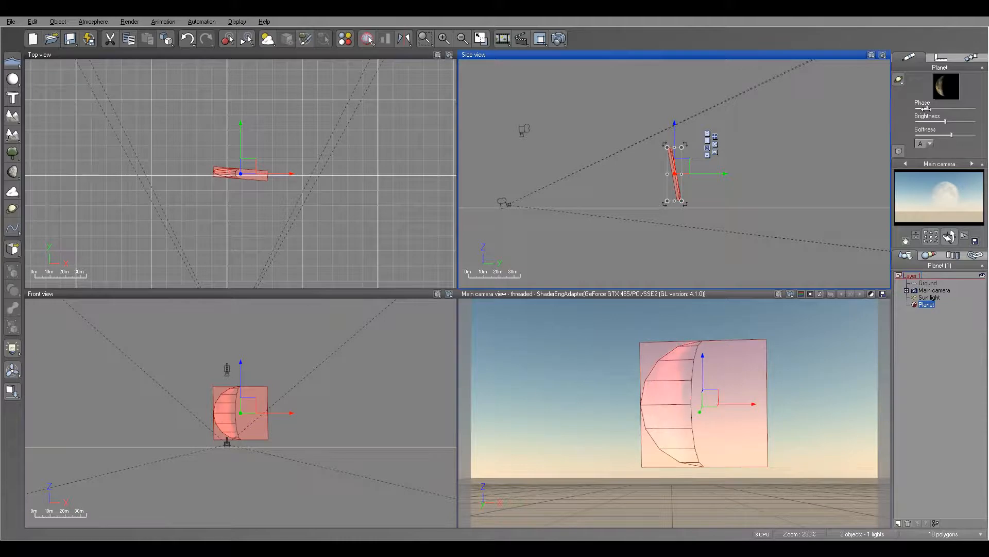
pyautogui.click(560, 39)
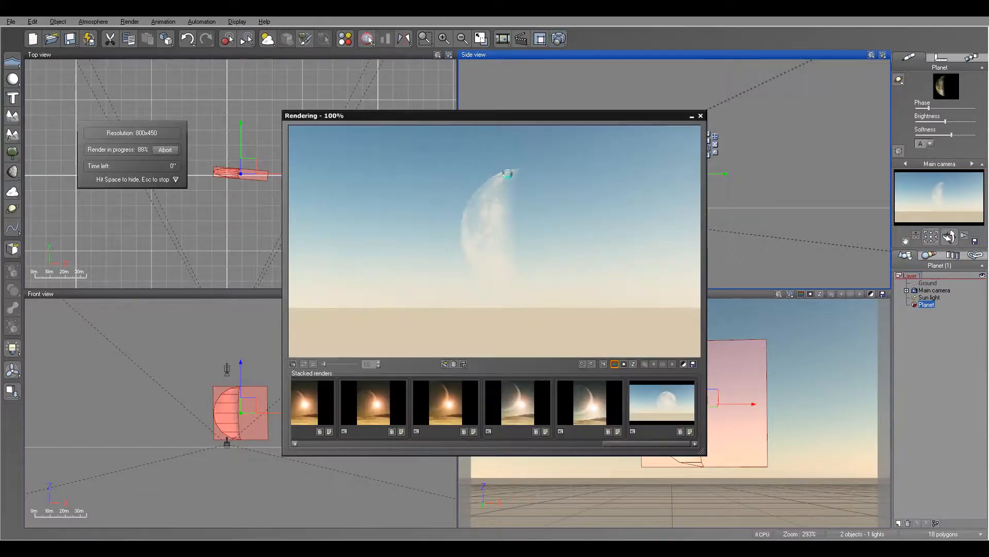
pyautogui.click(560, 334)
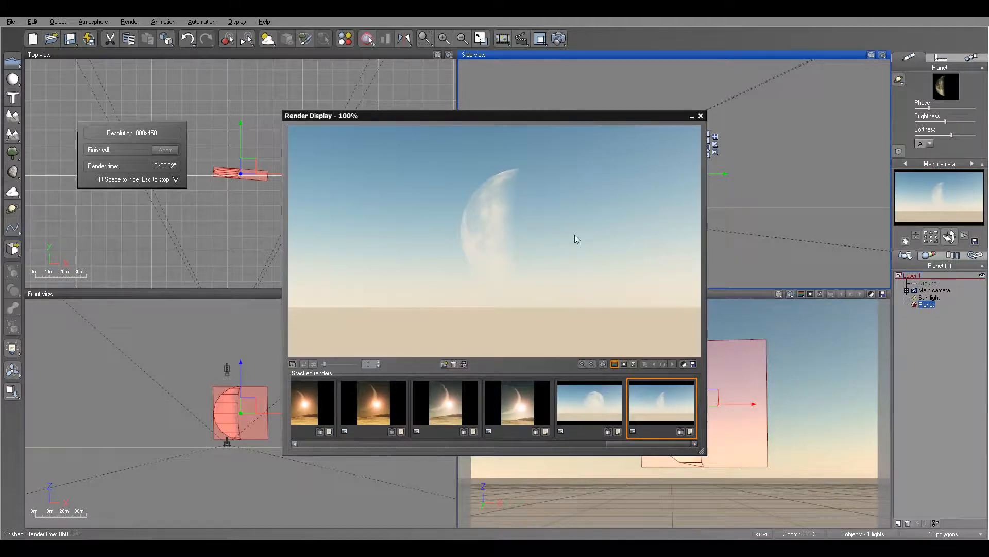
pyautogui.click(700, 115)
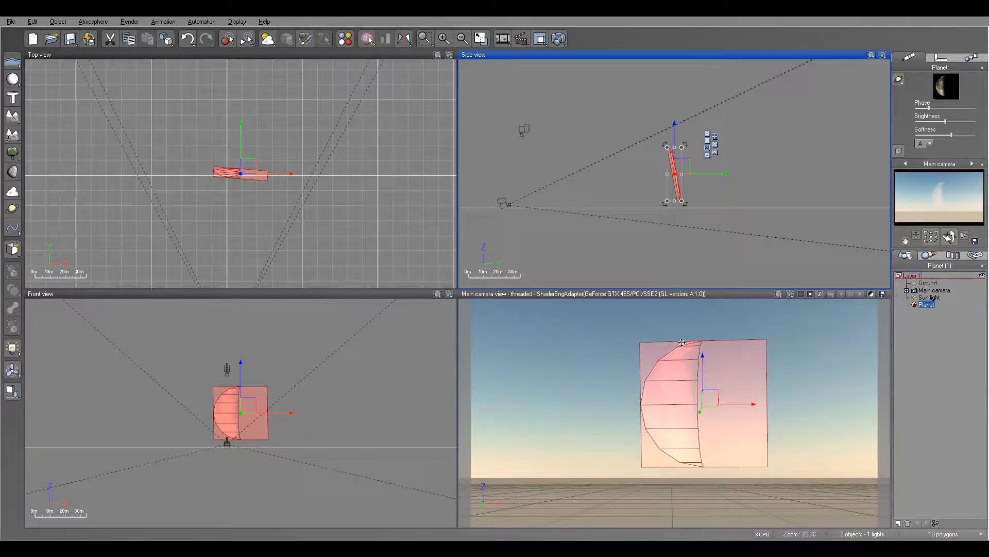
pyautogui.moveTo(915, 113); pyautogui.dragTo(943, 109)
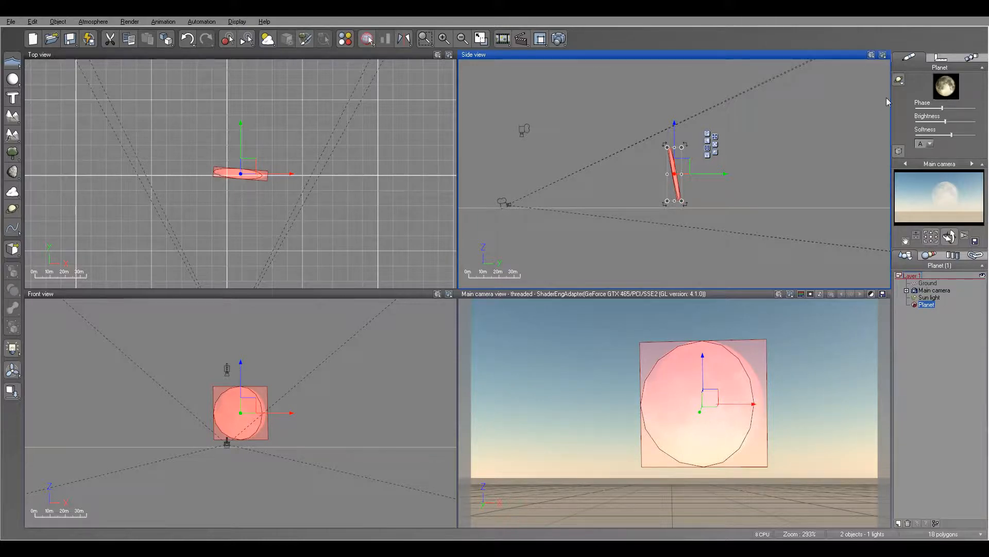
# - Look through the texture choices available for the planet, including the Custom option
pyautogui.click(899, 81)
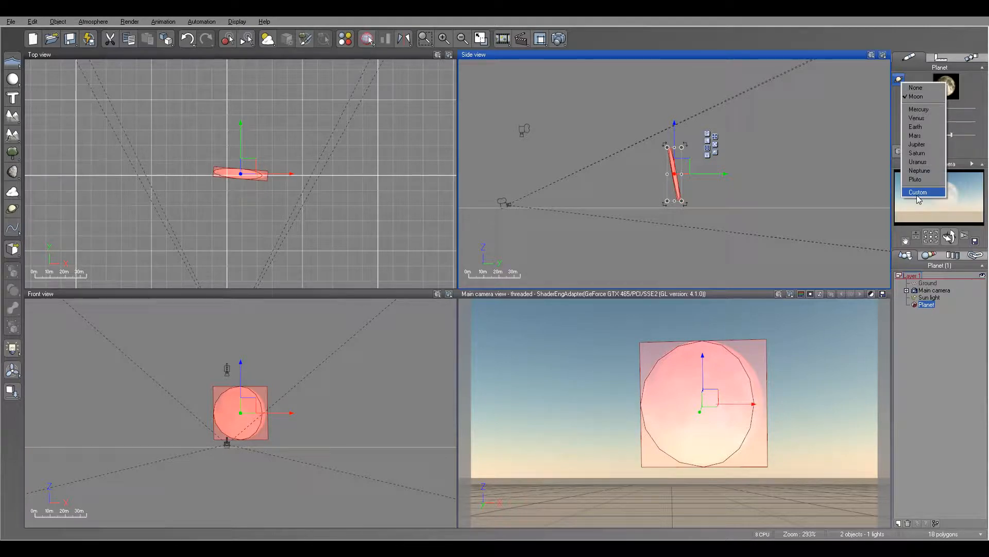
pyautogui.click(833, 171)
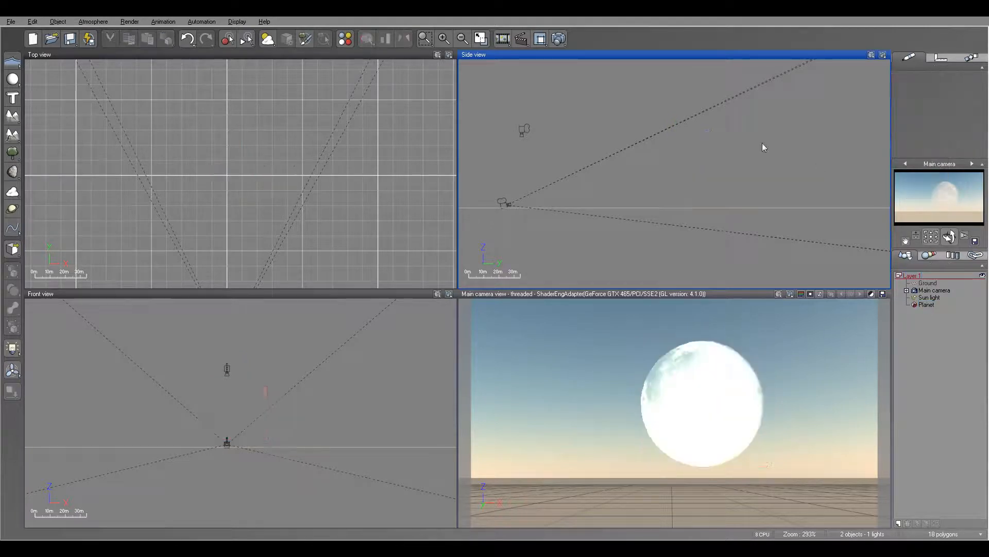
pyautogui.click(926, 304)
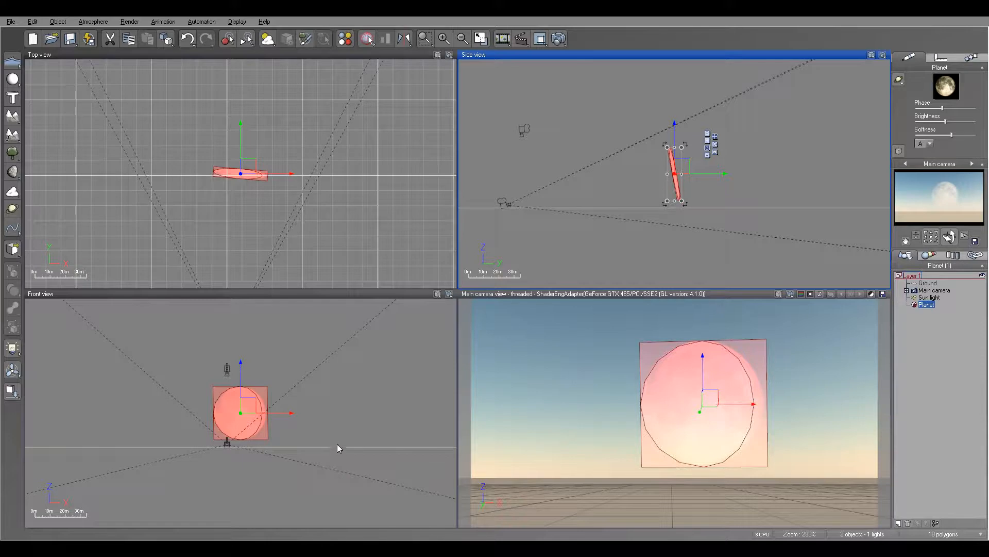
# - Switch to Photoshop and examine the moon images MoonHRfull.jpg and PIA14021.tif at different zoom levels
pyautogui.hotkey('alt', 'Tab')
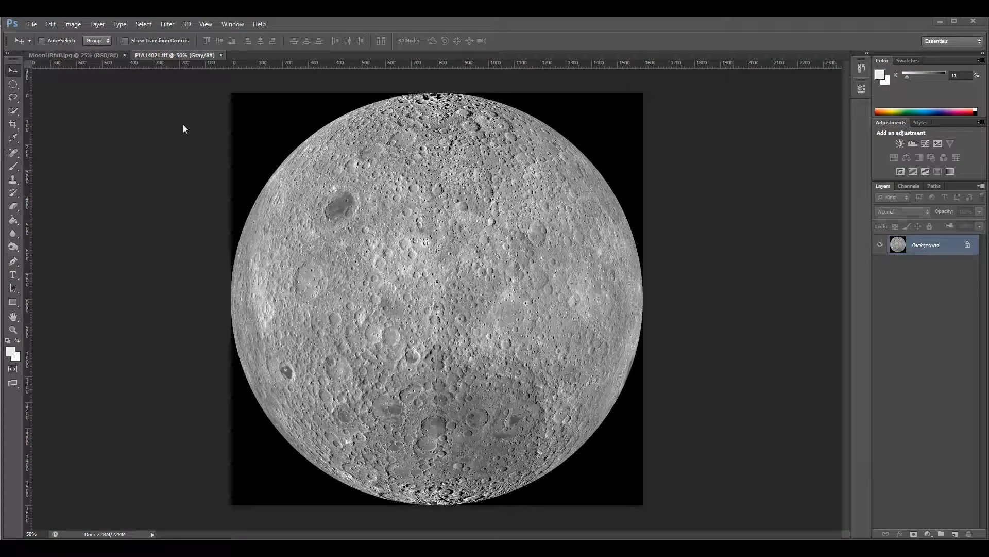
pyautogui.click(90, 55)
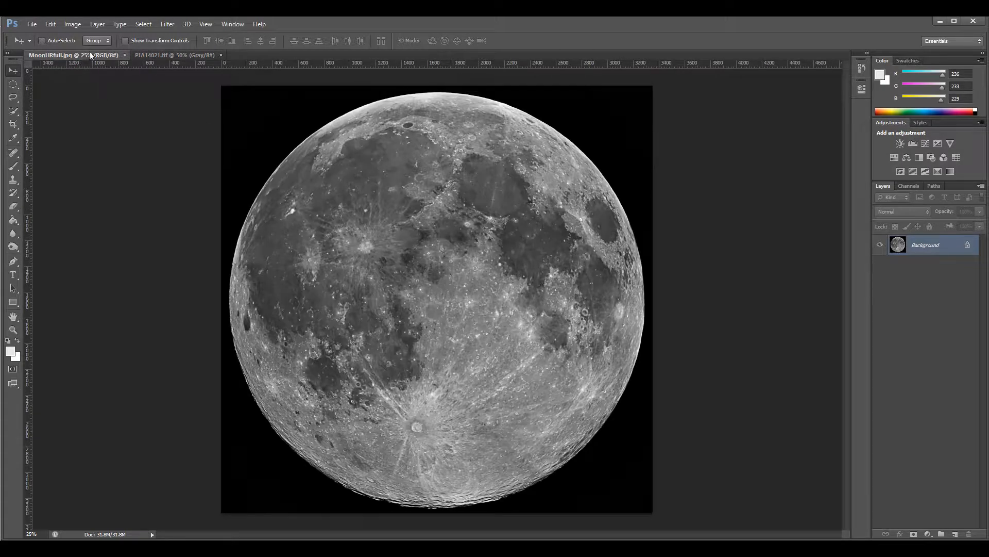
pyautogui.doubleClick(13, 329)
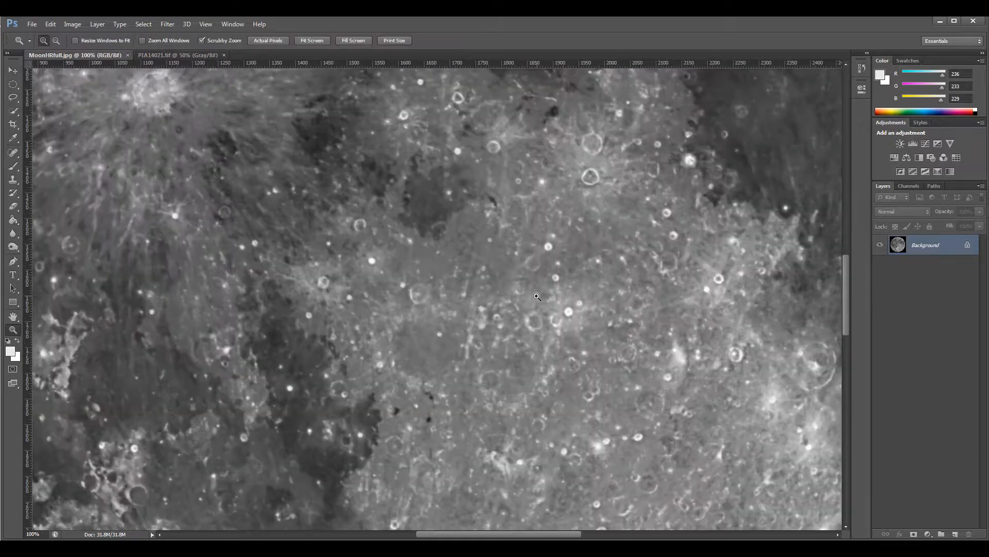
pyautogui.moveTo(537, 297); pyautogui.dragTo(458, 310)
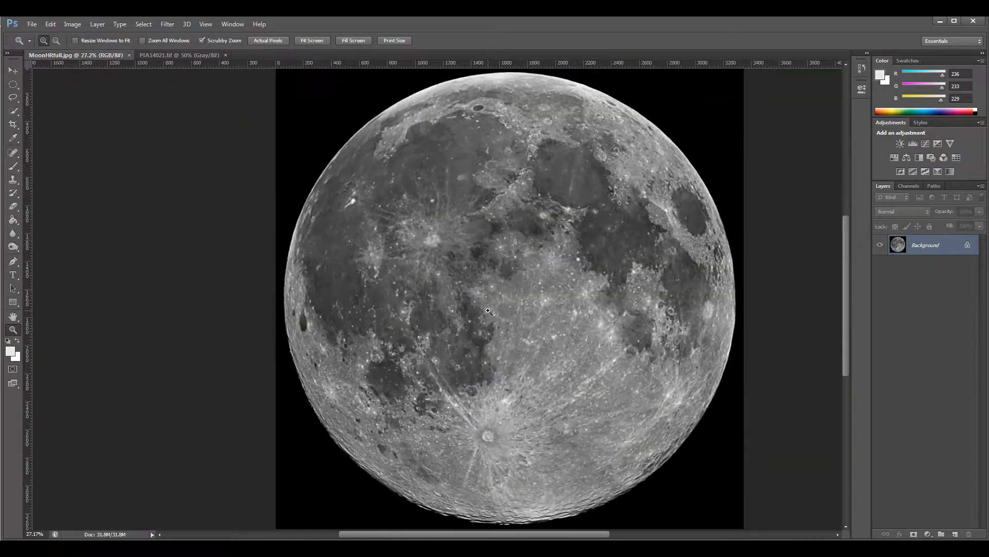
pyautogui.moveTo(611, 230); pyautogui.dragTo(454, 202)
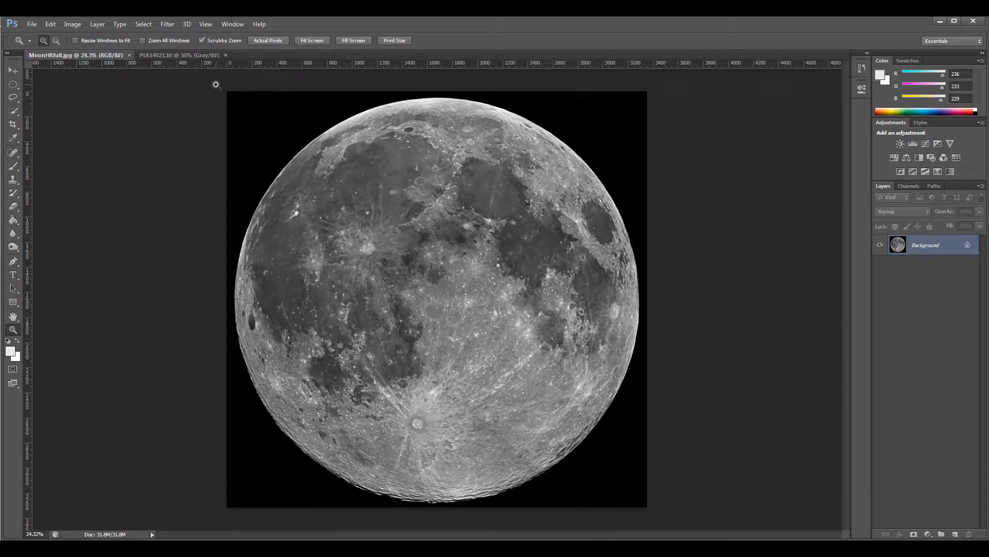
pyautogui.click(178, 55)
pyautogui.moveTo(458, 241); pyautogui.dragTo(508, 253)
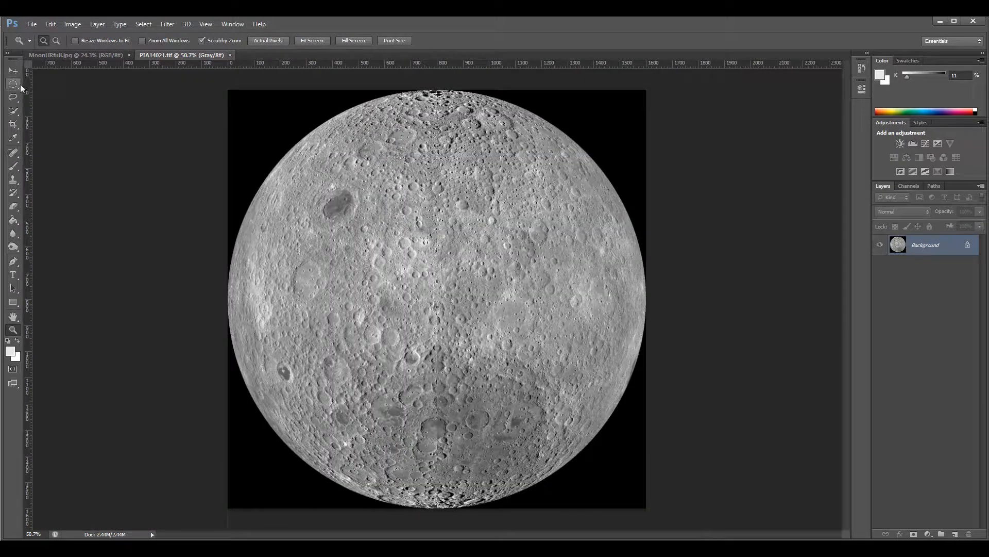
# - Crop MoonHRfull.jpg on all four sides so the canvas fits tightly around the moon, without rotating the image
pyautogui.click(97, 56)
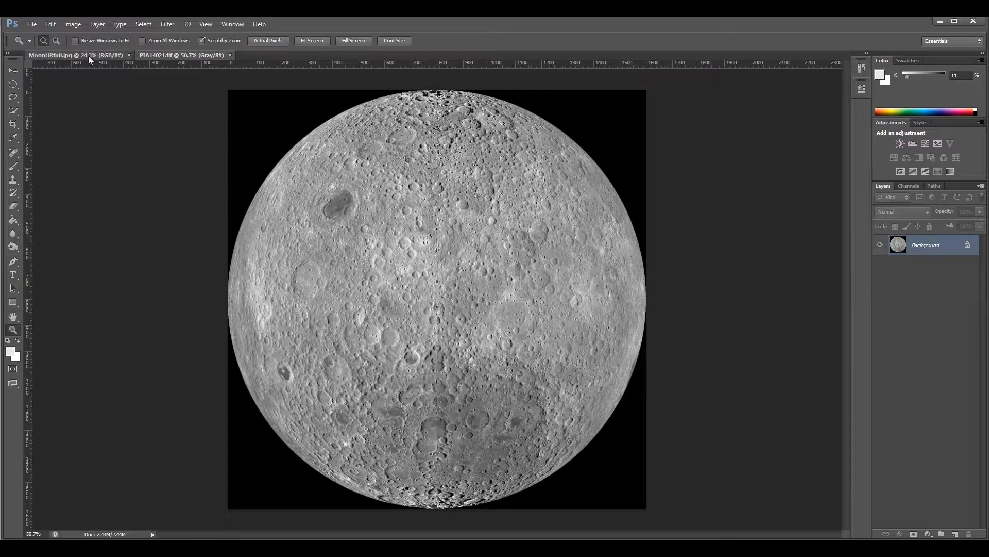
pyautogui.moveTo(438, 100); pyautogui.dragTo(483, 152)
pyautogui.moveTo(483, 272); pyautogui.dragTo(435, 245)
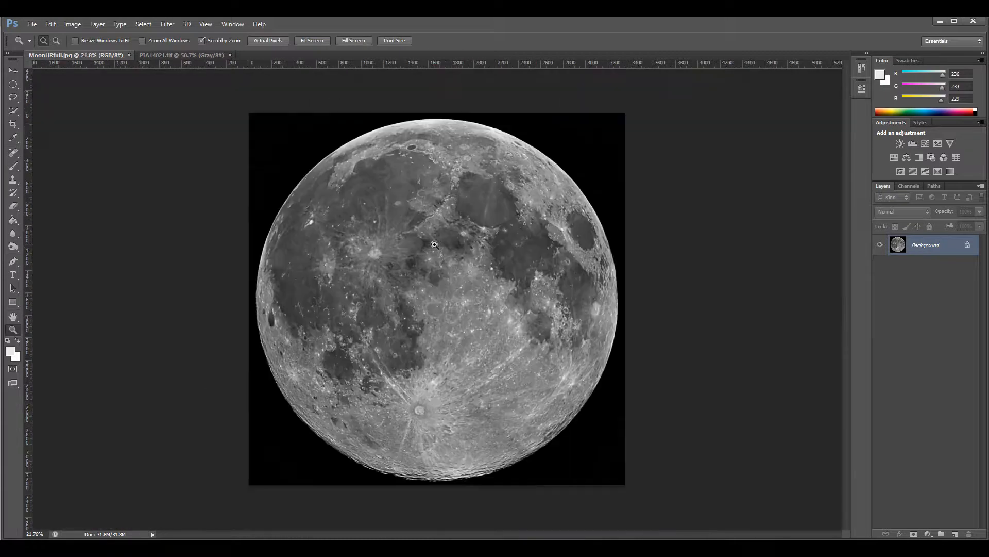
pyautogui.click(14, 123)
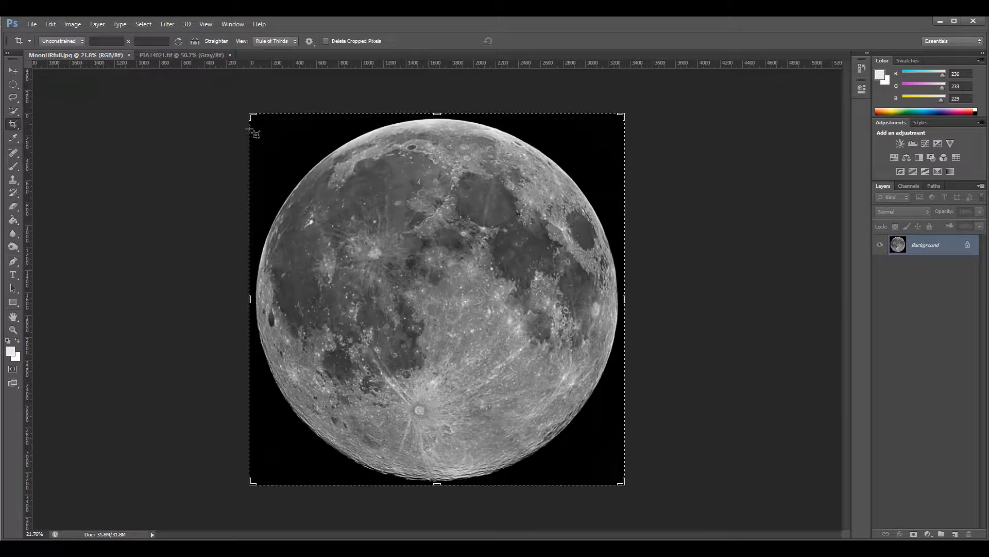
pyautogui.moveTo(436, 114); pyautogui.dragTo(439, 116)
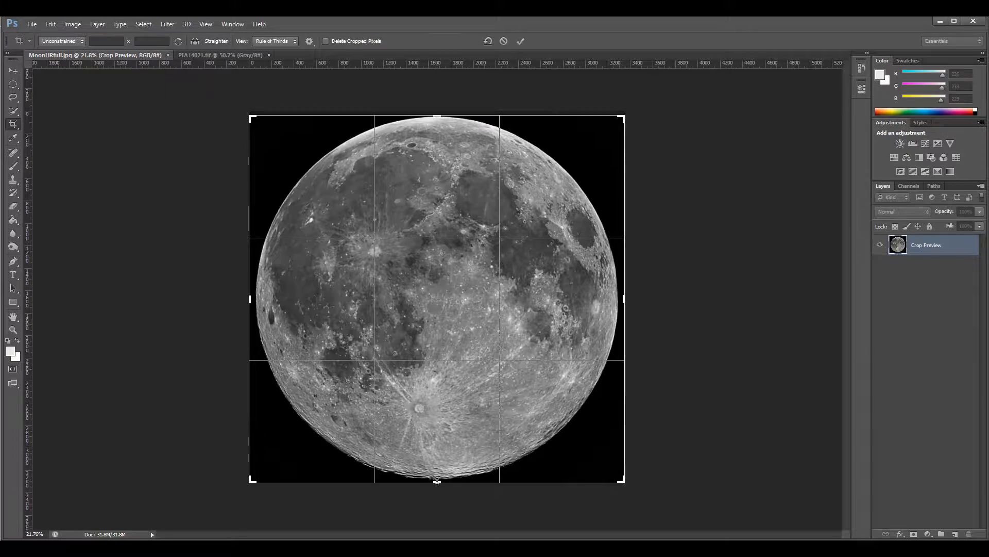
pyautogui.moveTo(437, 481); pyautogui.dragTo(437, 480)
pyautogui.moveTo(629, 302); pyautogui.dragTo(623, 302)
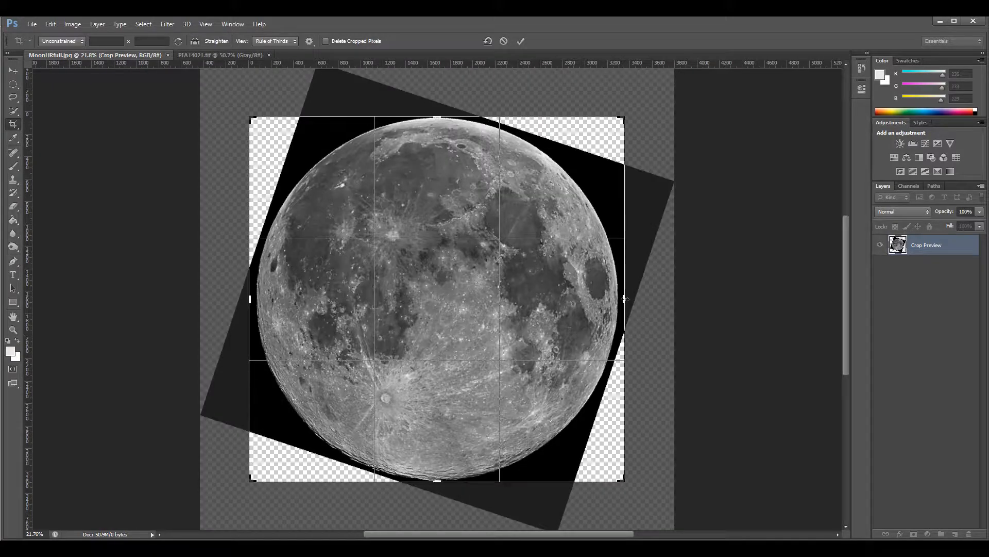
pyautogui.press('Return')
pyautogui.moveTo(625, 299); pyautogui.dragTo(637, 289)
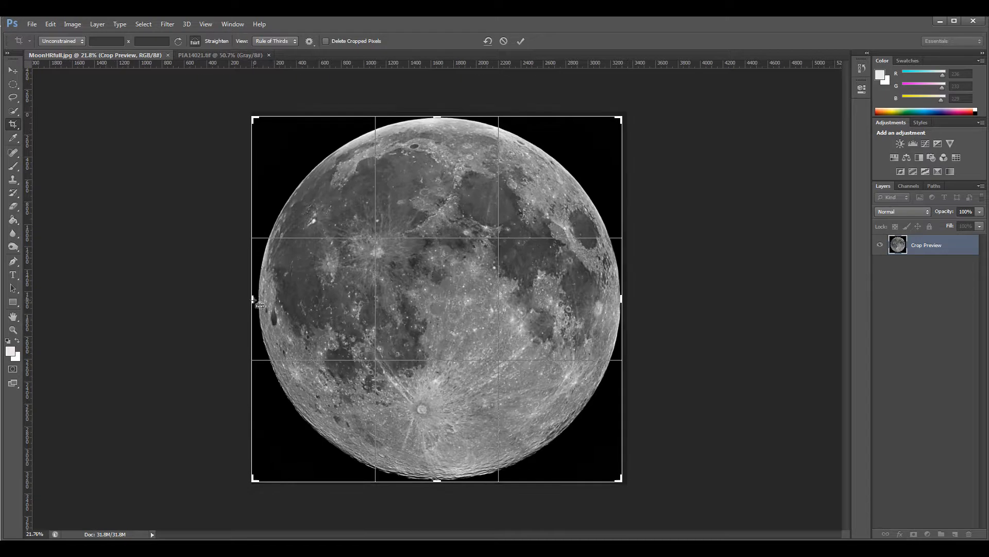
pyautogui.moveTo(253, 299); pyautogui.dragTo(256, 299)
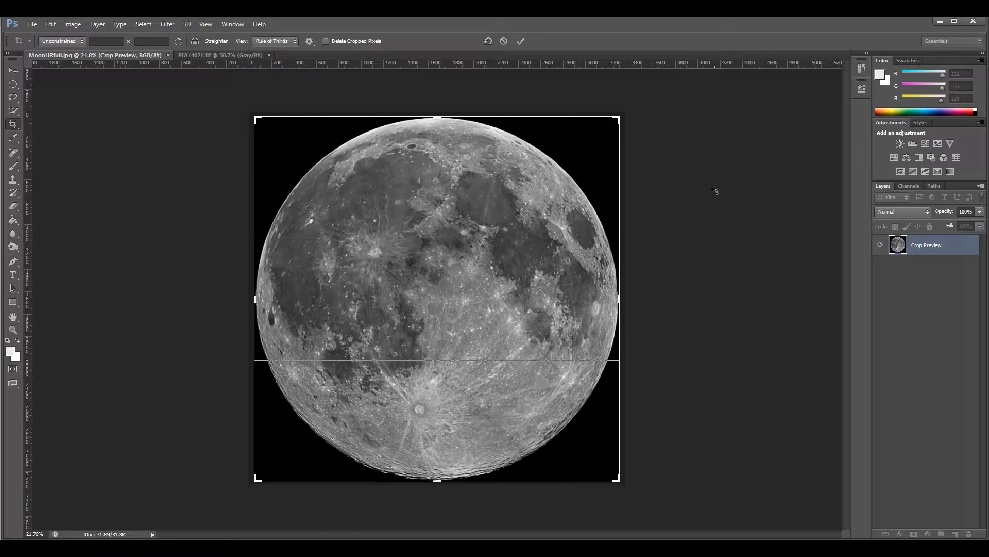
pyautogui.press('Return')
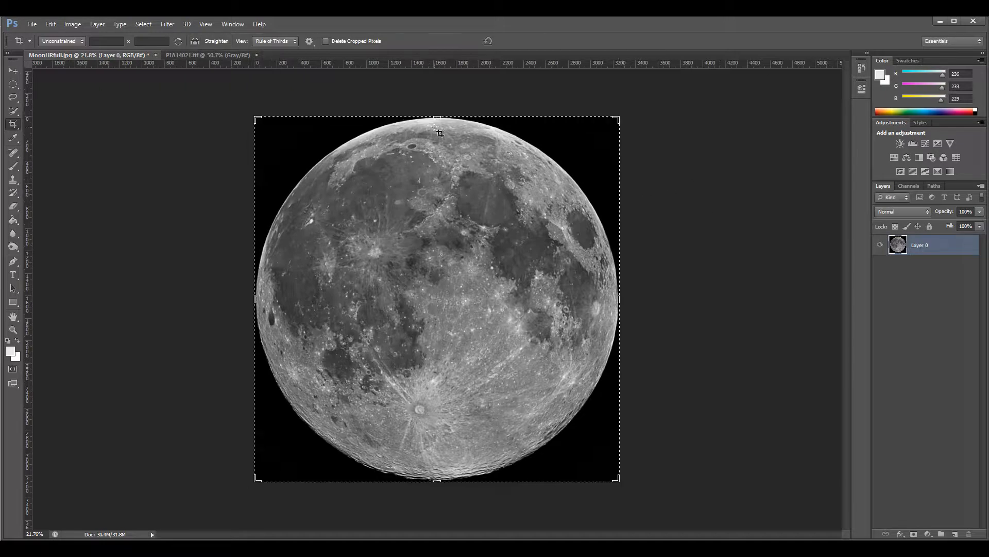
# - Tighten the crop of MoonHRfull.jpg at close zoom so its upper and right edges touch the moon's rim
pyautogui.press('z')
pyautogui.moveTo(464, 127); pyautogui.dragTo(501, 127)
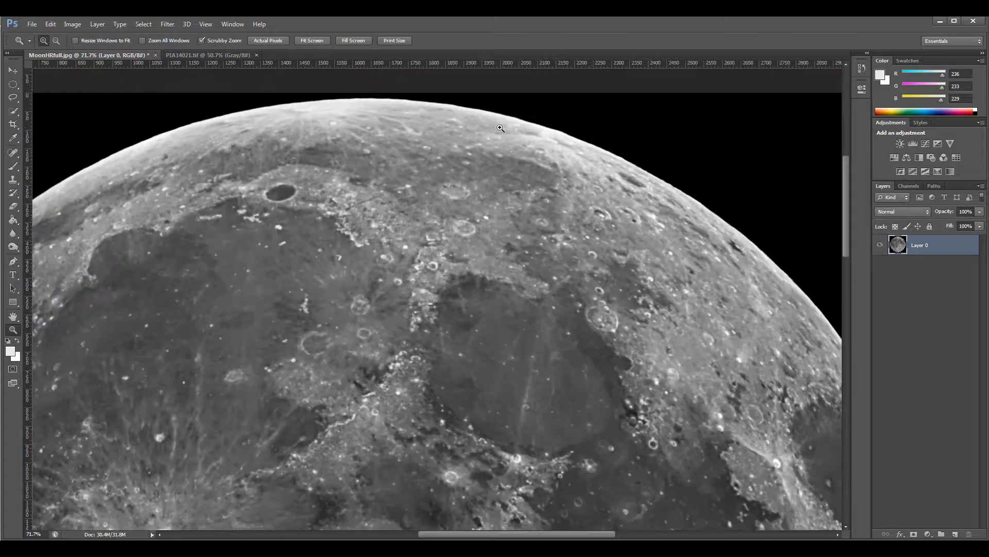
pyautogui.click(13, 124)
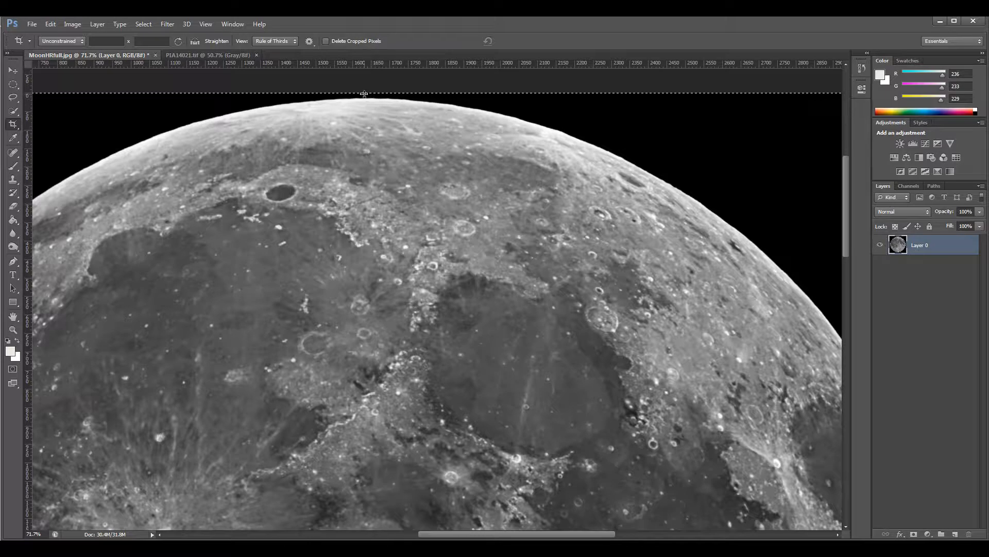
pyautogui.moveTo(363, 94); pyautogui.dragTo(365, 96)
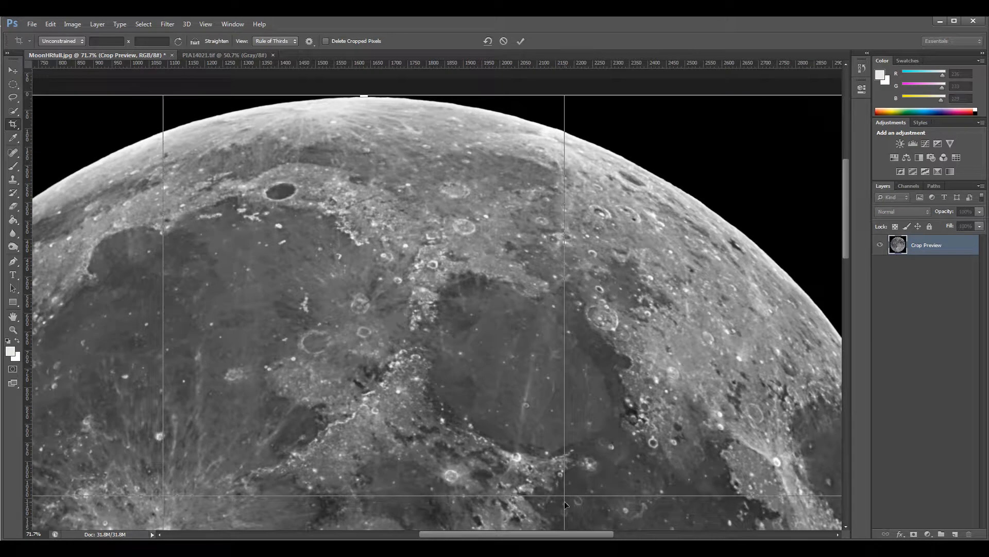
pyautogui.moveTo(534, 536); pyautogui.dragTo(627, 536)
pyautogui.scroll(-7, 556, 333)
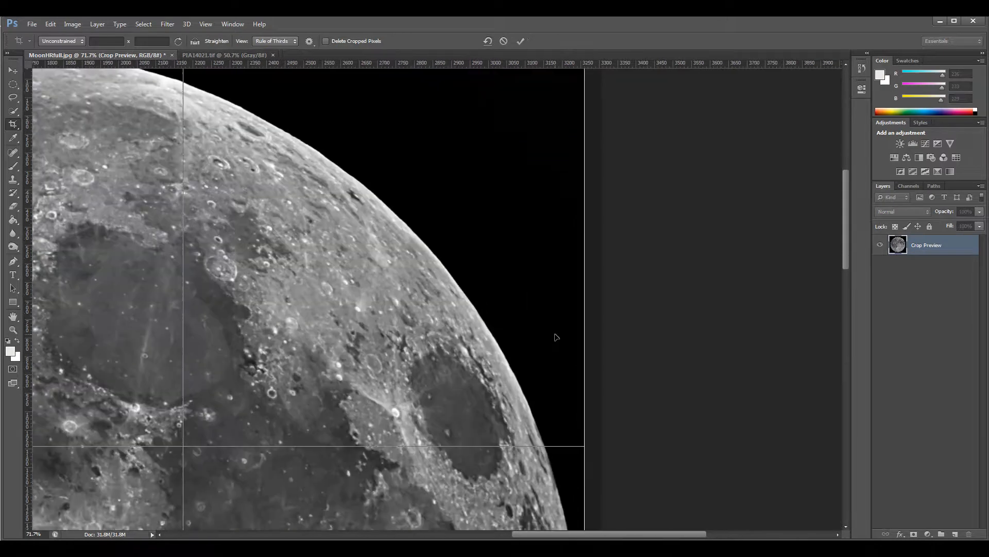
pyautogui.scroll(-10, 555, 336)
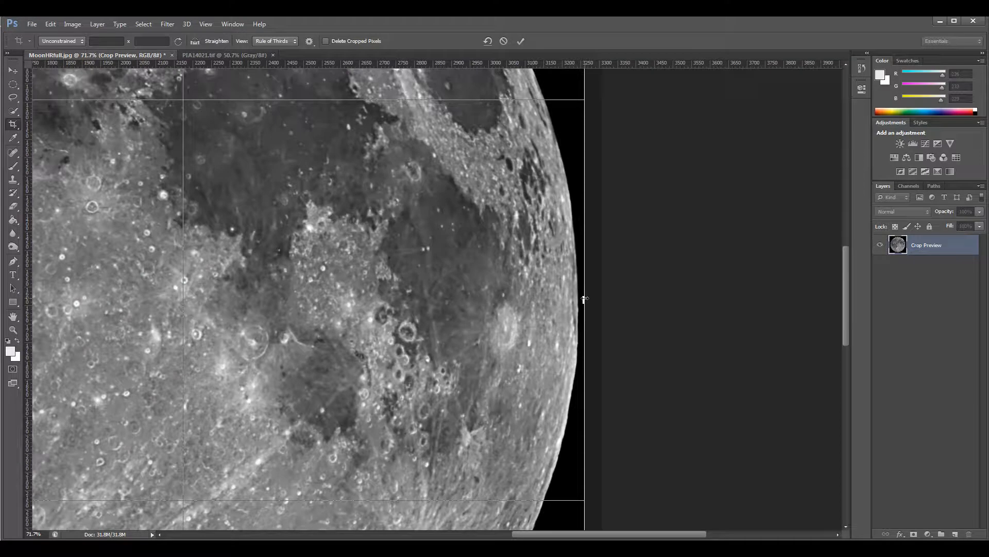
pyautogui.moveTo(584, 298); pyautogui.dragTo(583, 299)
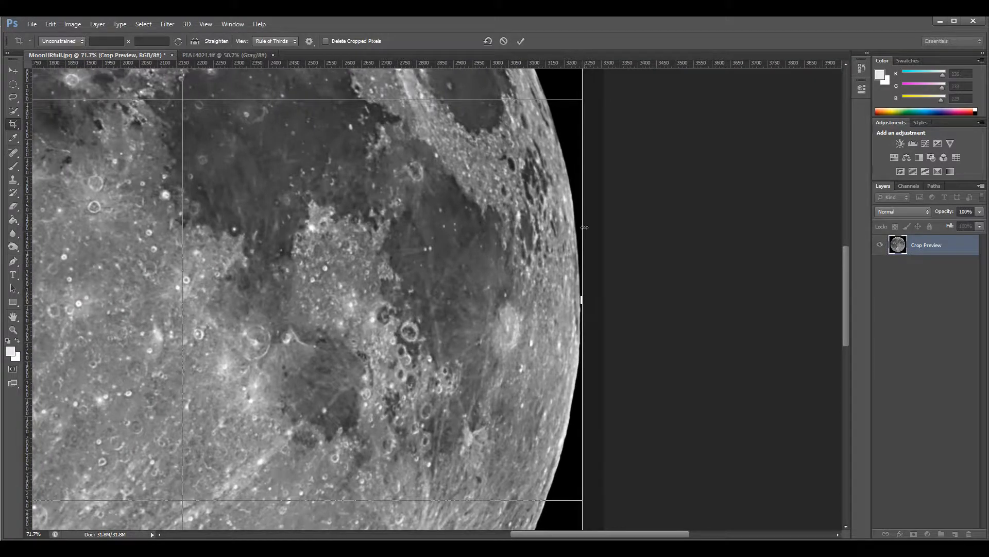
# - Tighten the crop's left and lower edges to the moon's rim and apply the crop
pyautogui.moveTo(565, 537); pyautogui.dragTo(391, 520)
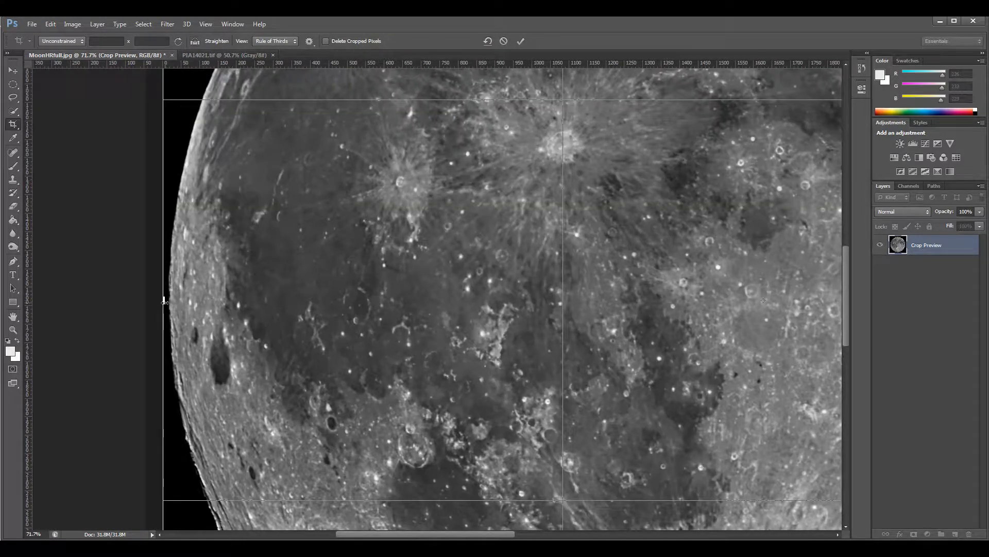
pyautogui.moveTo(164, 303); pyautogui.dragTo(166, 304)
pyautogui.scroll(-10, 579, 440)
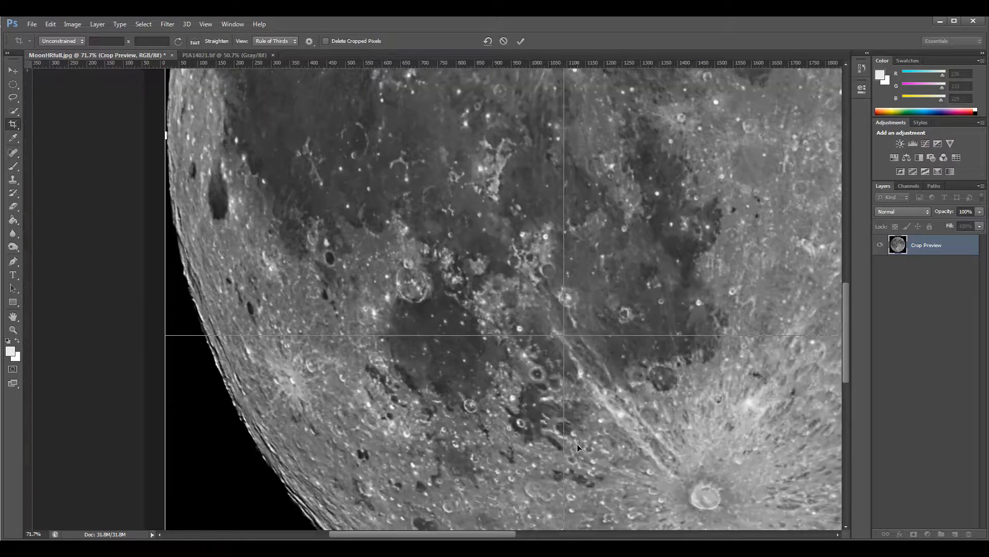
pyautogui.scroll(-5, 577, 448)
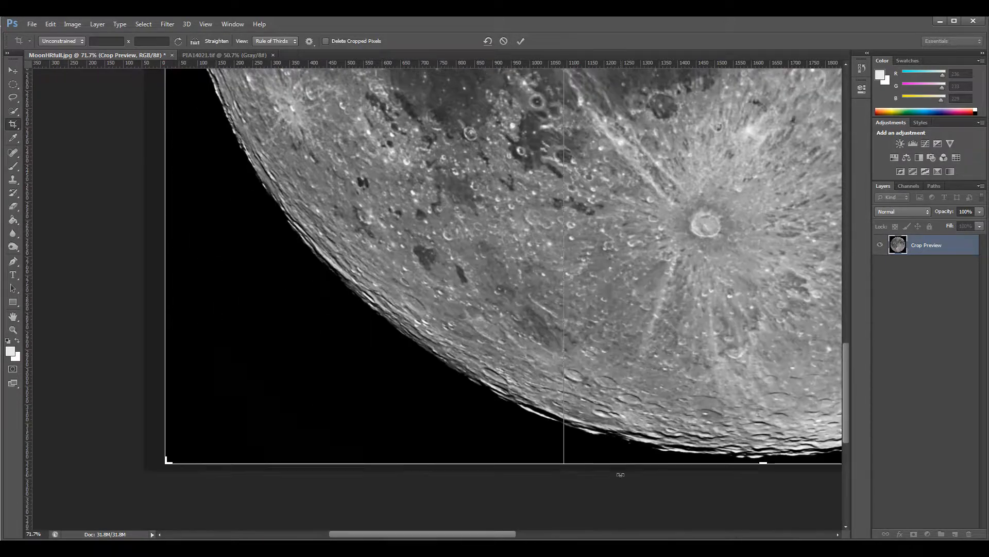
pyautogui.moveTo(764, 459); pyautogui.dragTo(764, 460)
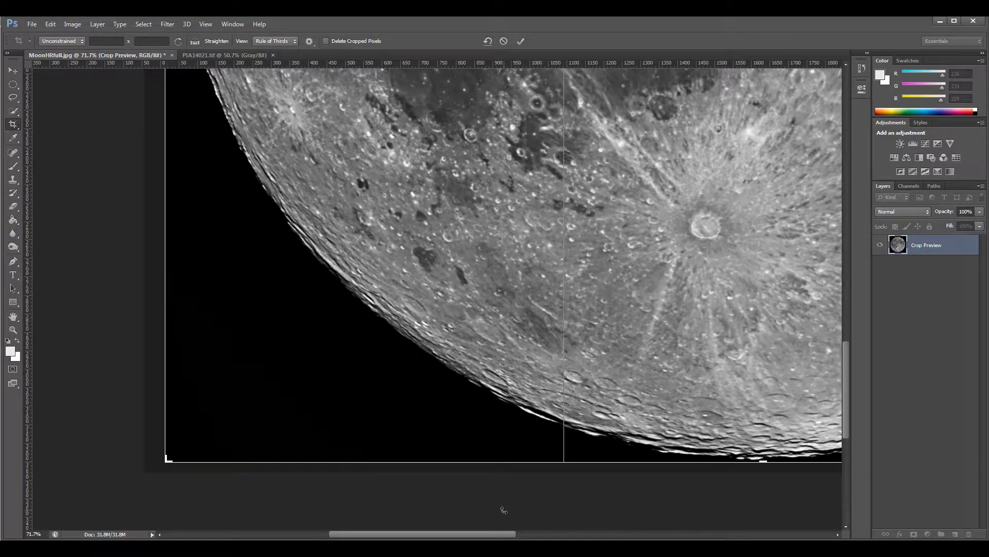
pyautogui.press('Return')
pyautogui.press('z')
pyautogui.moveTo(537, 285); pyautogui.dragTo(479, 289)
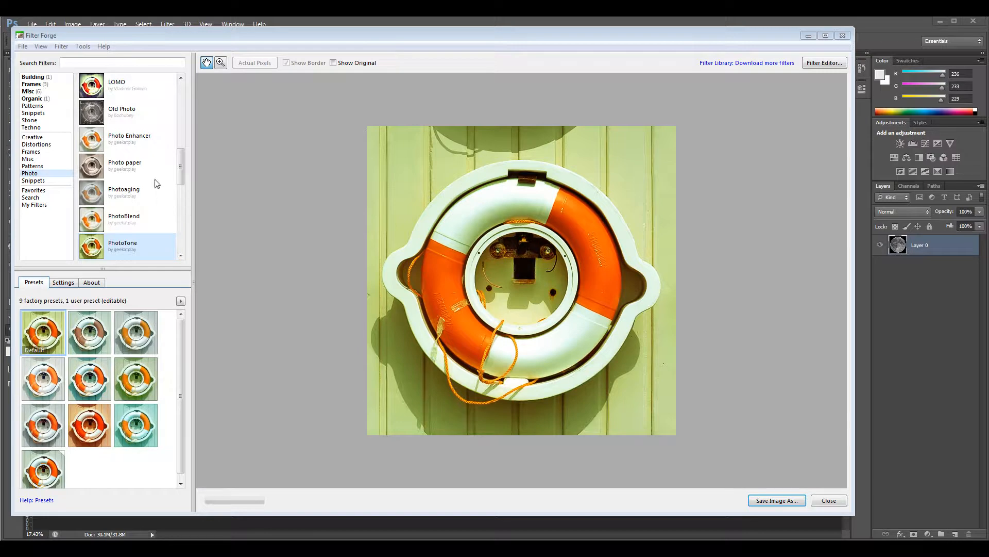
# - In Filter Forge, preview the Stone filters Asteroids, BluRock, Crack Rock and Craters
pyautogui.click(35, 121)
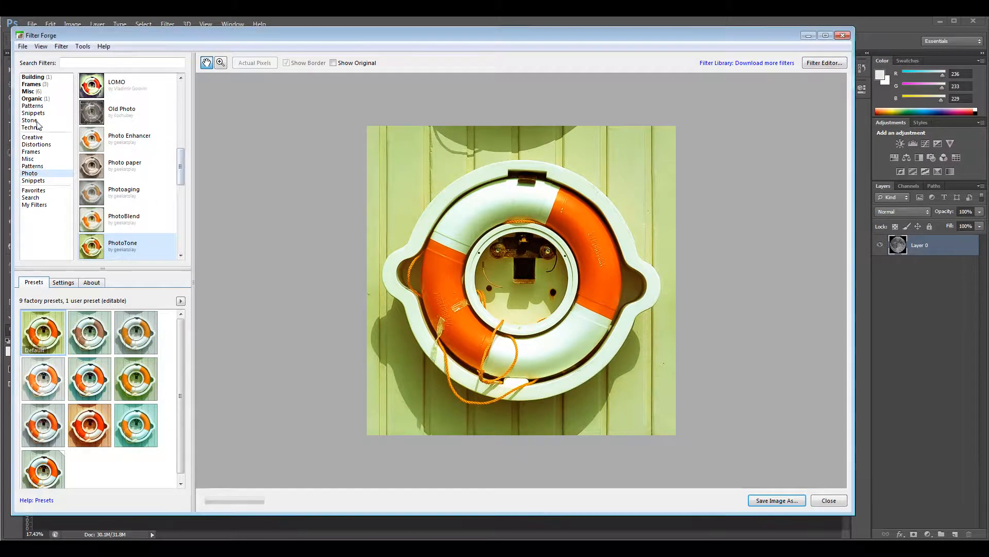
pyautogui.moveTo(185, 170); pyautogui.dragTo(191, 126)
pyautogui.click(100, 88)
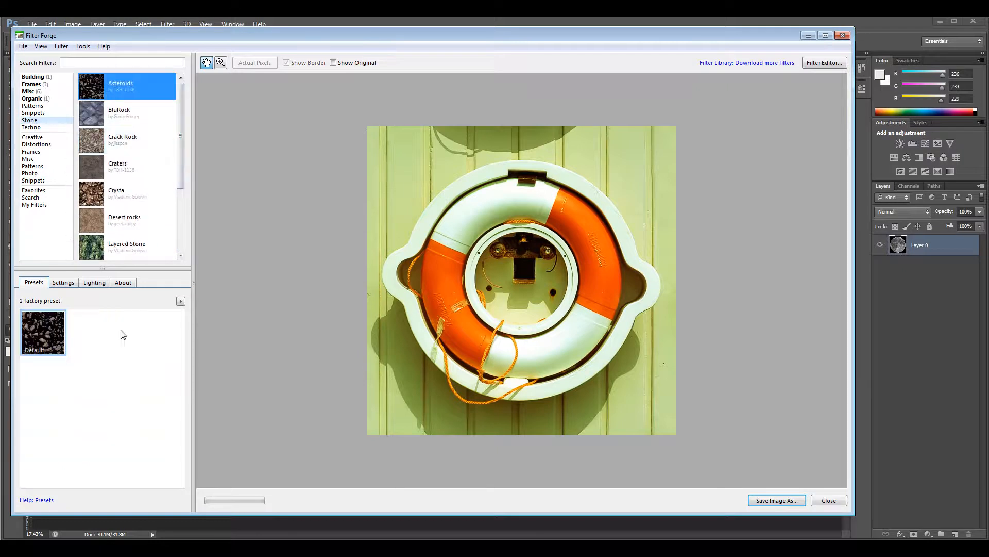
pyautogui.click(124, 108)
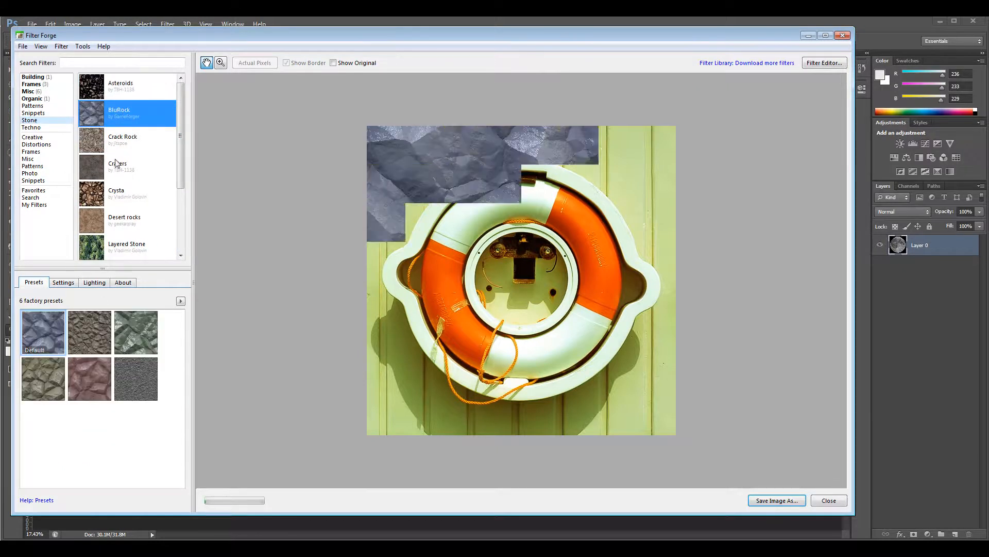
pyautogui.click(119, 138)
pyautogui.click(117, 165)
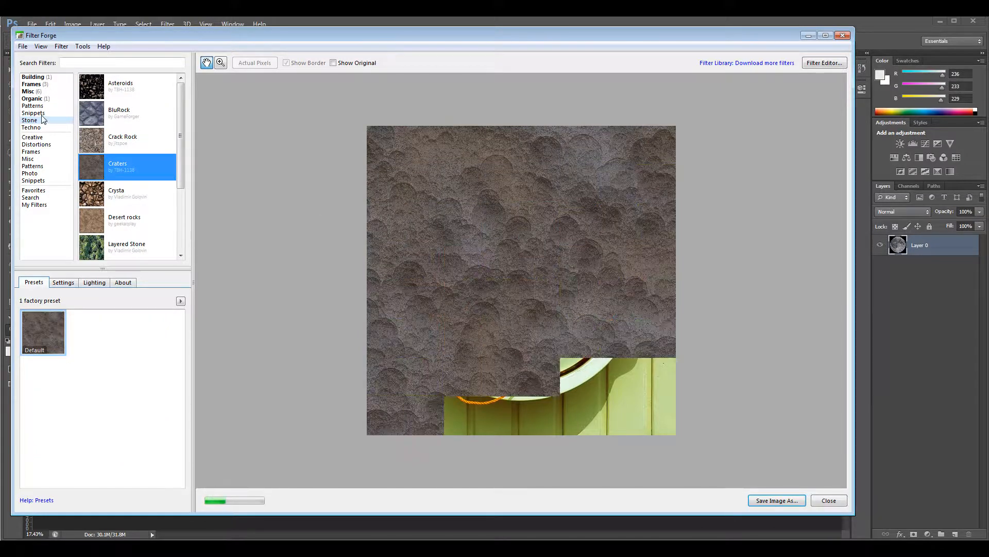
# - Look through the Misc and Organic filter categories and preview the Caviar filter
pyautogui.click(37, 98)
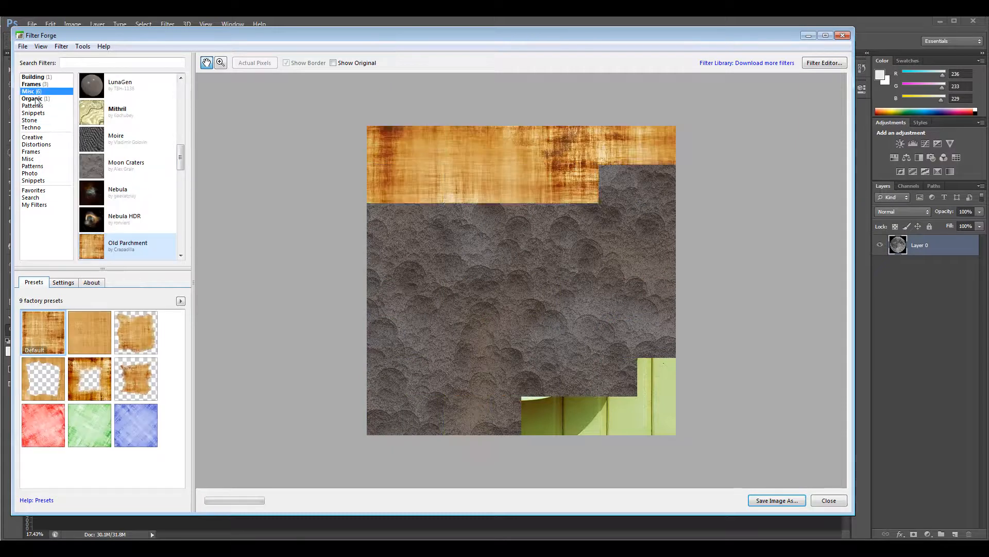
pyautogui.click(35, 99)
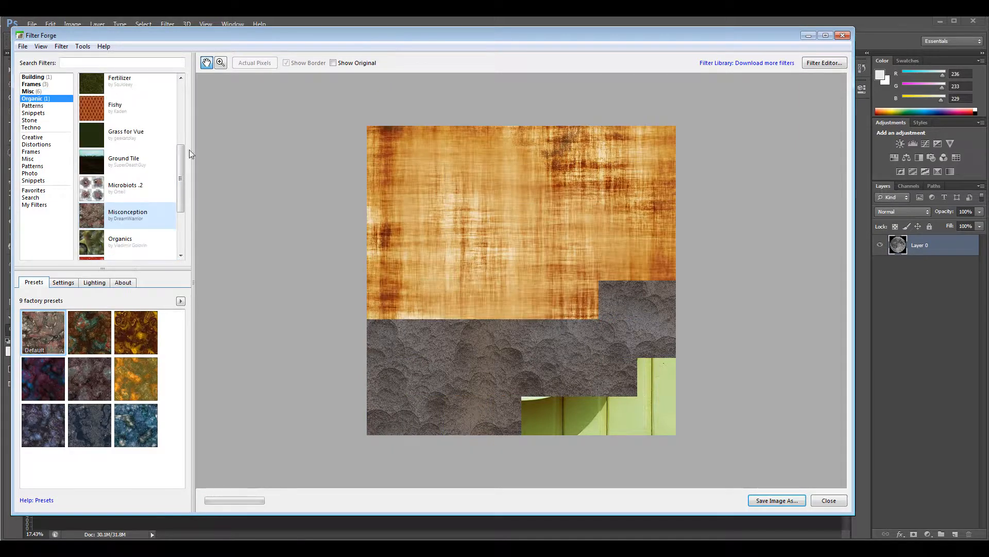
pyautogui.moveTo(180, 188); pyautogui.dragTo(179, 105)
pyautogui.click(172, 168)
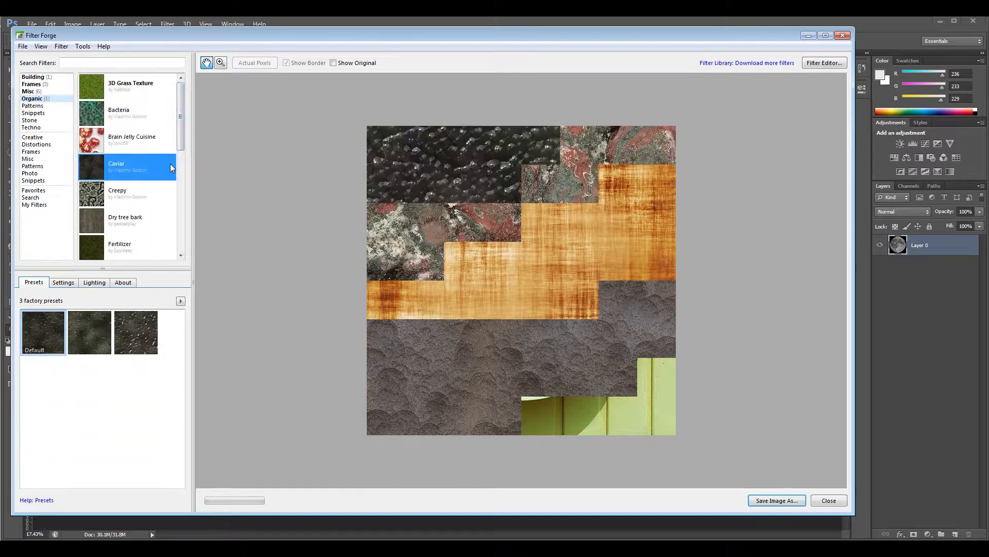
# - Preview the Engraved Delight V0.2a pattern, look through the Techno filters, and minimize Filter Forge
pyautogui.click(42, 106)
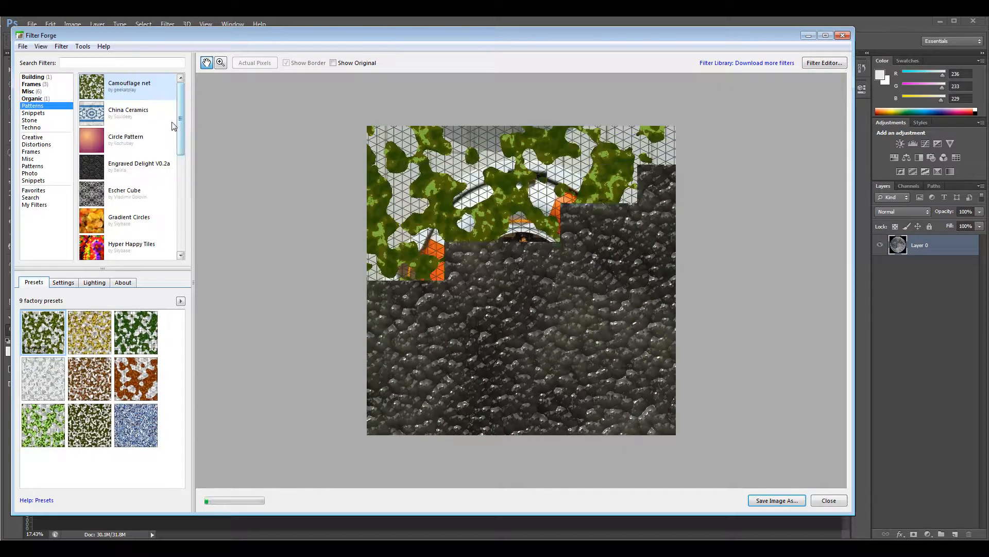
pyautogui.click(140, 163)
pyautogui.moveTo(182, 113)
pyautogui.mouseDown()
pyautogui.moveTo(181, 221)
pyautogui.moveTo(183, 108)
pyautogui.mouseUp()
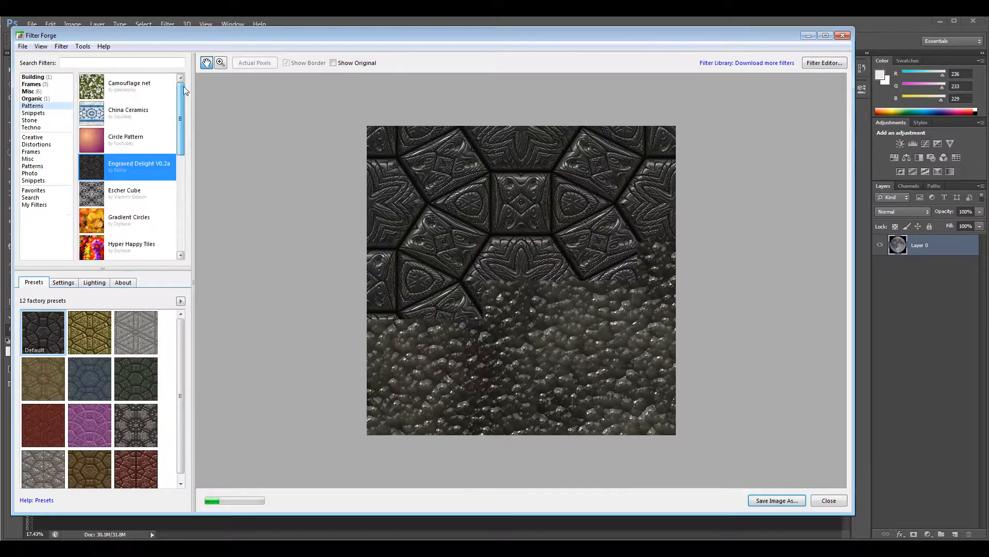
pyautogui.click(36, 128)
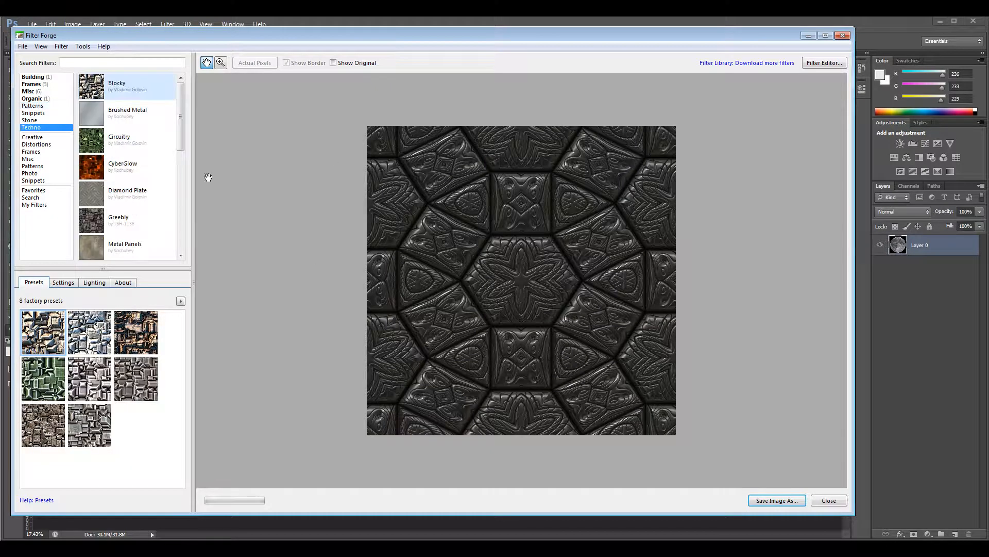
pyautogui.moveTo(181, 119); pyautogui.dragTo(179, 245)
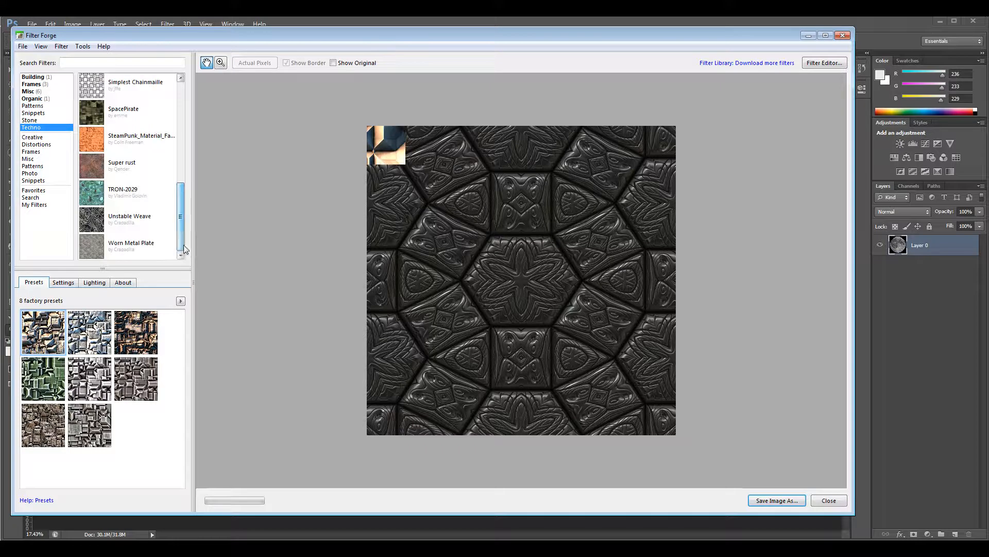
pyautogui.click(808, 36)
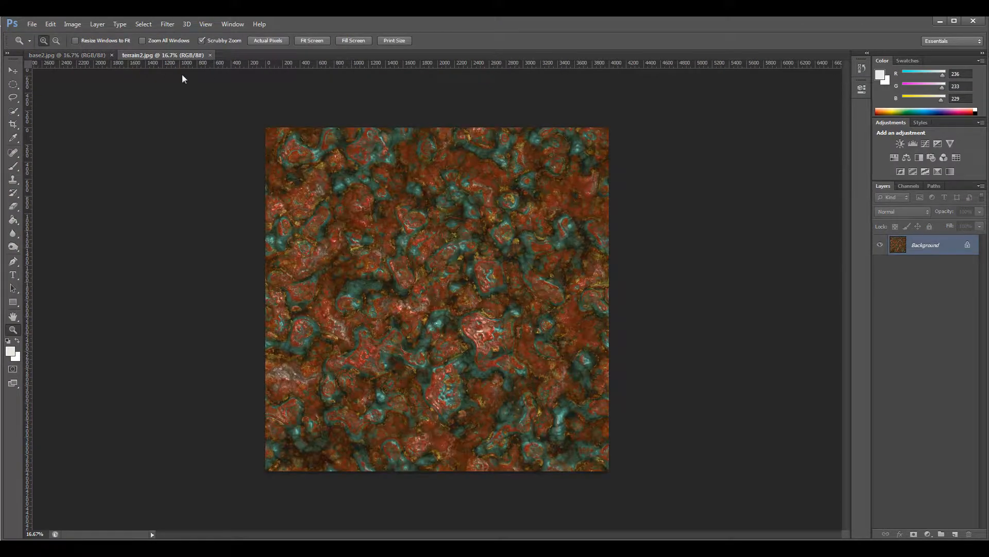
# - In Photoshop, examine the base2.jpg lava rock texture up close and as a whole
pyautogui.click(81, 56)
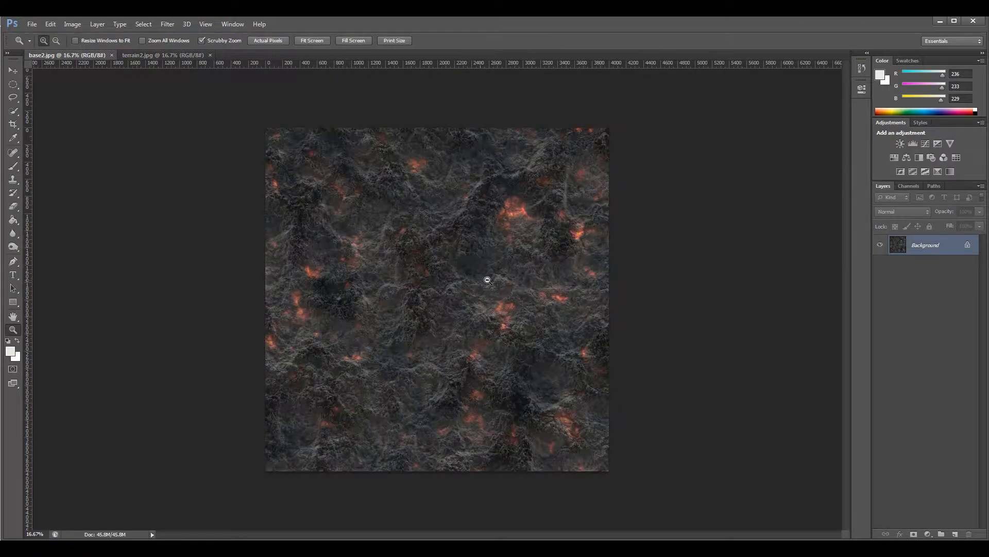
pyautogui.click(468, 281)
pyautogui.moveTo(479, 273); pyautogui.dragTo(538, 345)
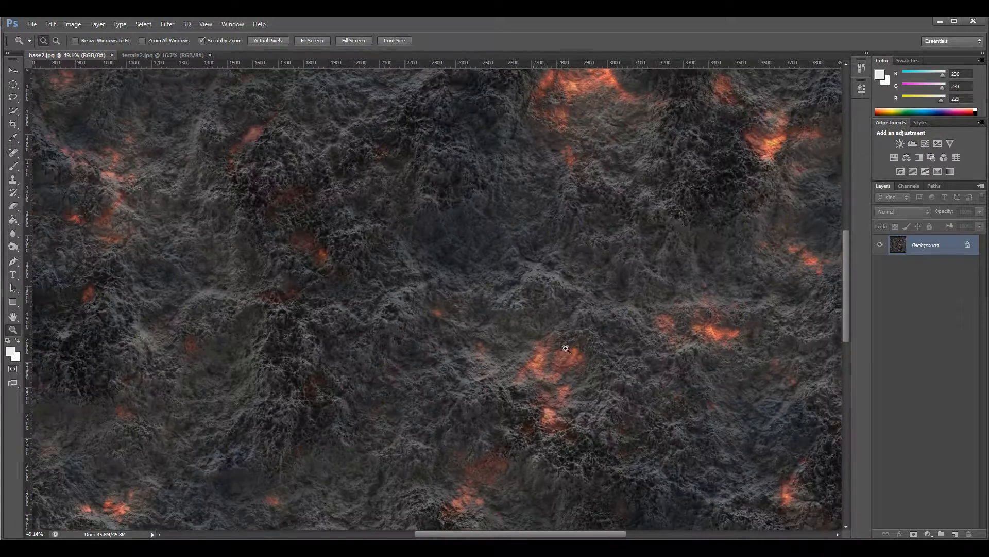
pyautogui.moveTo(552, 384); pyautogui.dragTo(302, 232)
pyautogui.moveTo(397, 254); pyautogui.dragTo(366, 249)
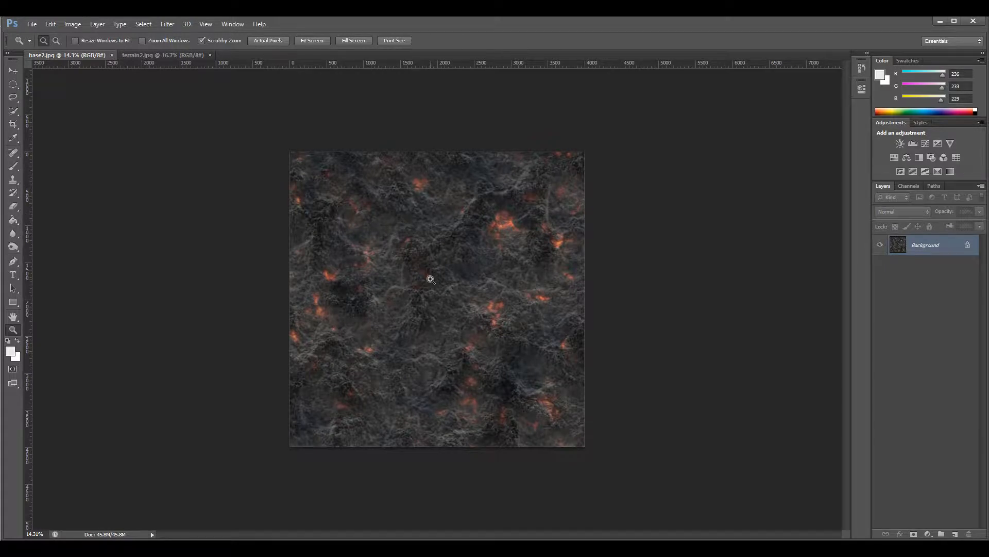
# - View the terrain2.jpg texture slightly enlarged and close that file
pyautogui.click(170, 54)
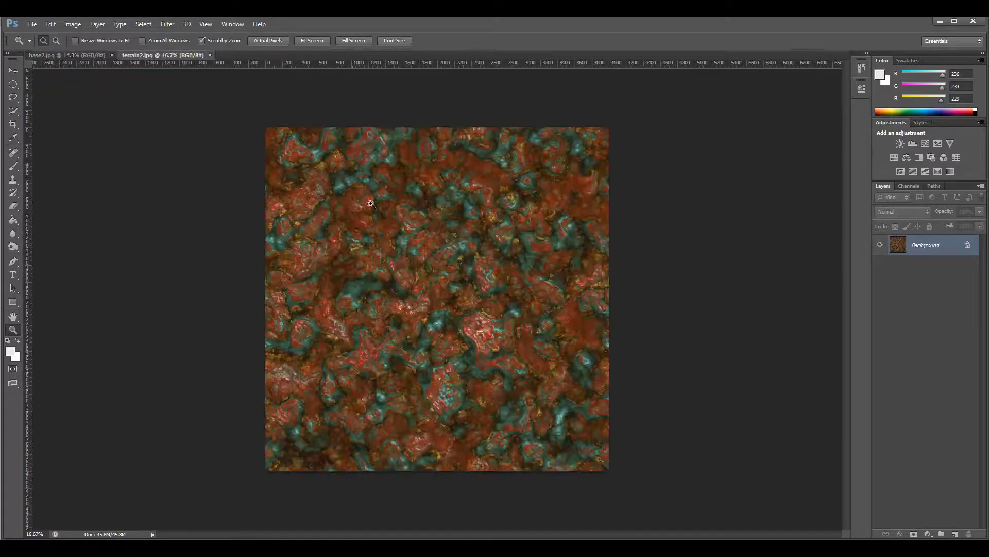
pyautogui.moveTo(444, 275)
pyautogui.mouseDown()
pyautogui.moveTo(485, 275)
pyautogui.moveTo(449, 271)
pyautogui.mouseUp()
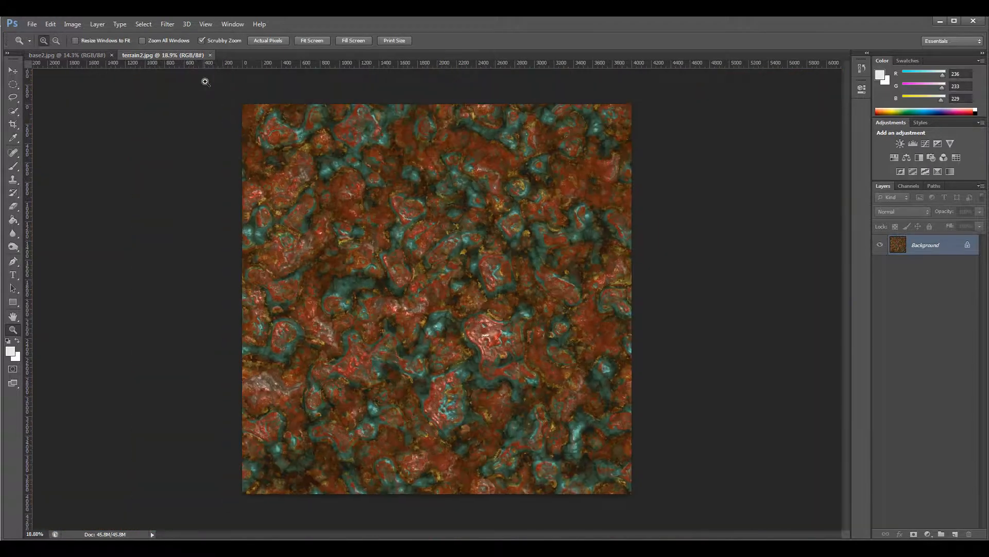
pyautogui.click(209, 55)
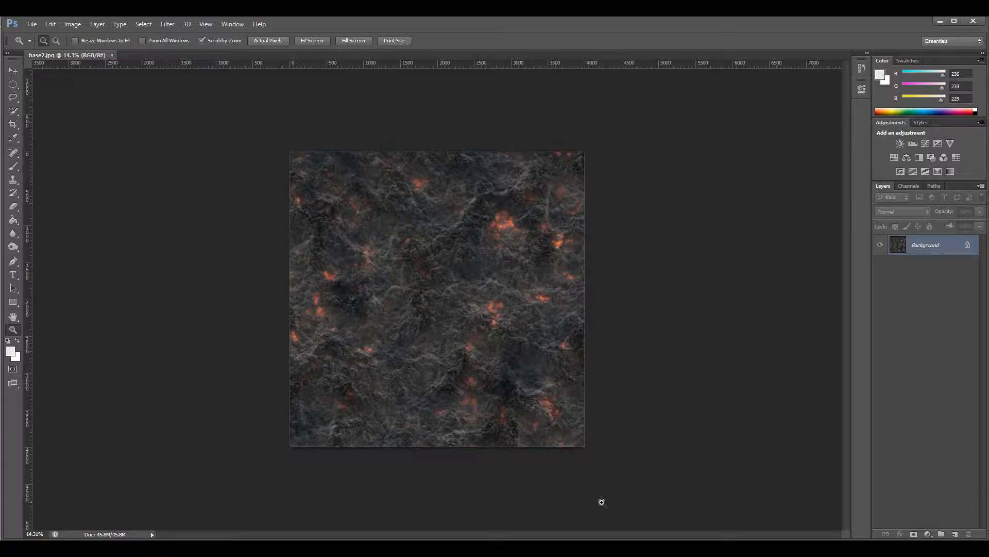
# - Add a new empty layer above the Background of base2.jpg
pyautogui.moveTo(422, 276); pyautogui.dragTo(480, 270)
pyautogui.moveTo(552, 305); pyautogui.dragTo(496, 307)
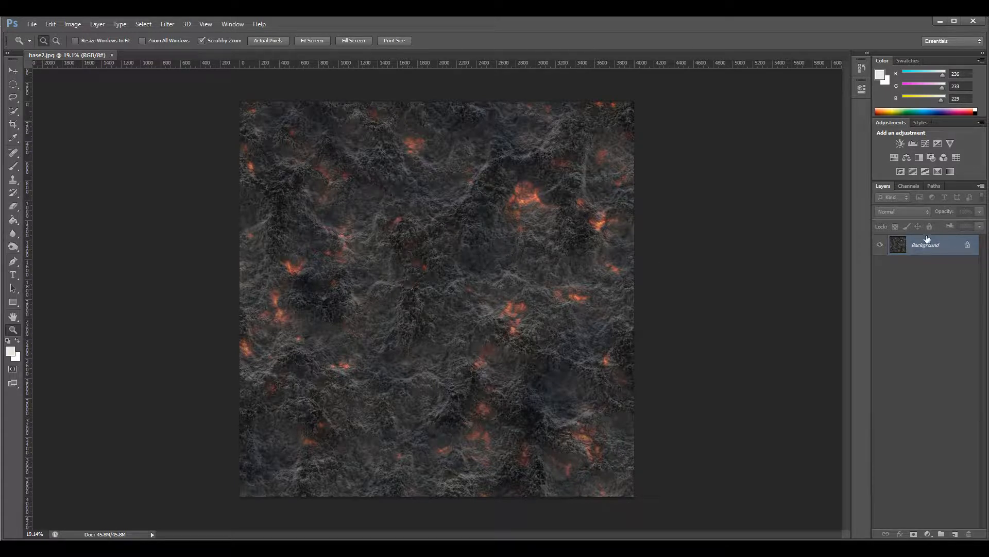
pyautogui.click(955, 534)
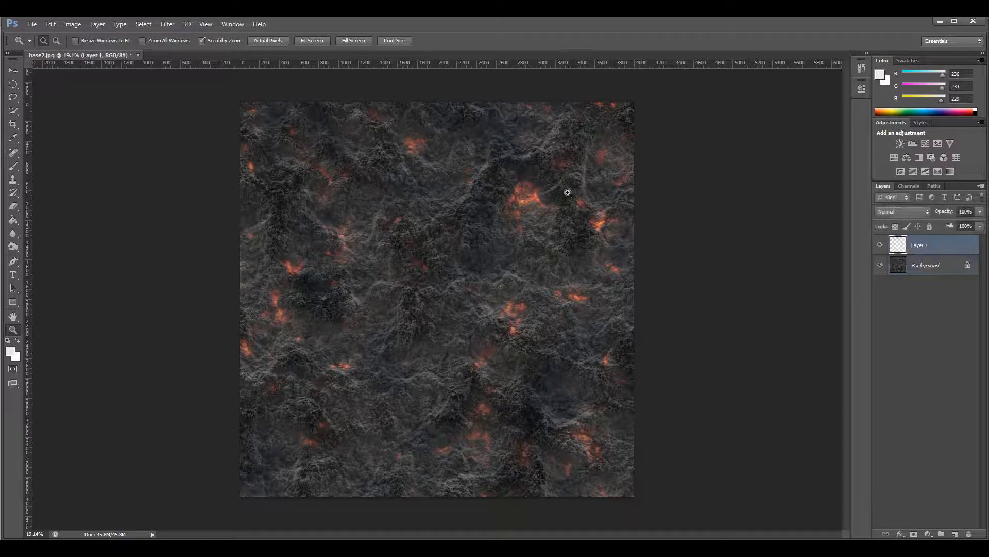
# - Make a circular selection spanning the full canvas and copy that area of the Background to a new layer
pyautogui.click(13, 84)
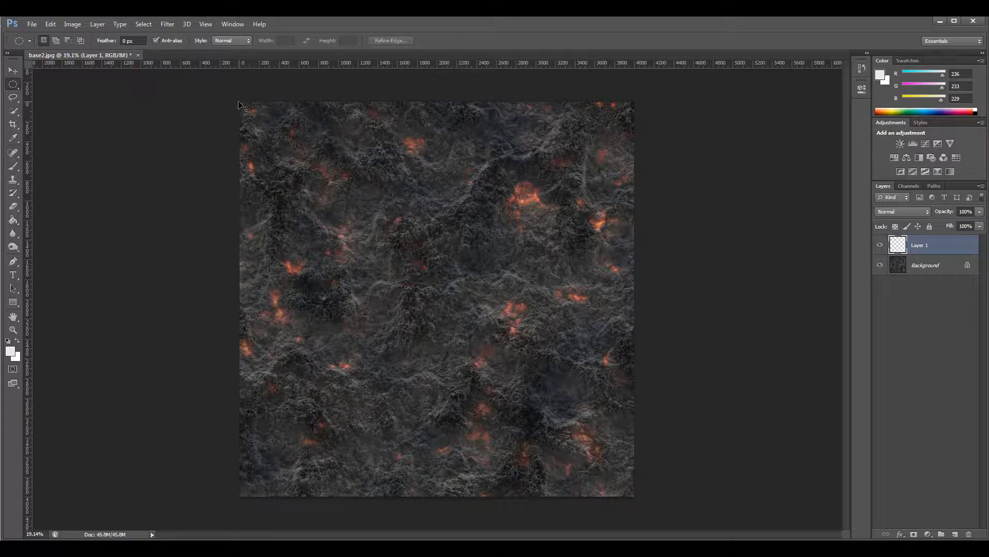
pyautogui.moveTo(238, 102); pyautogui.dragTo(635, 496)
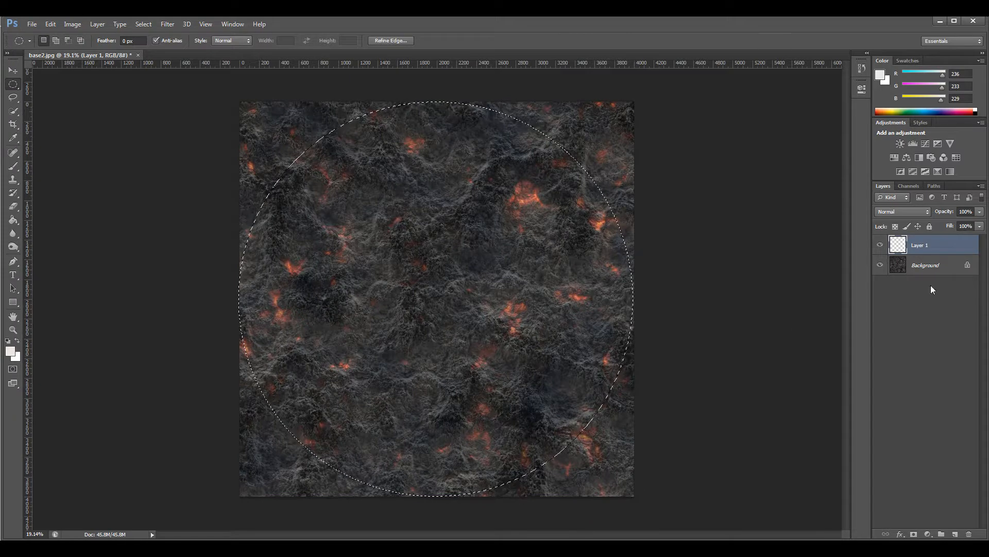
pyautogui.click(946, 265)
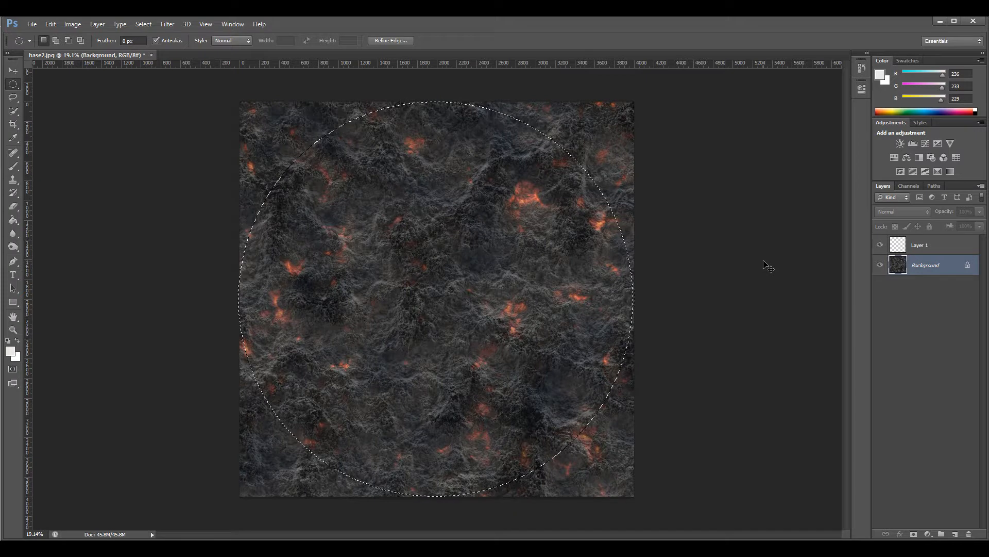
pyautogui.hotkey('ctrl', 'j')
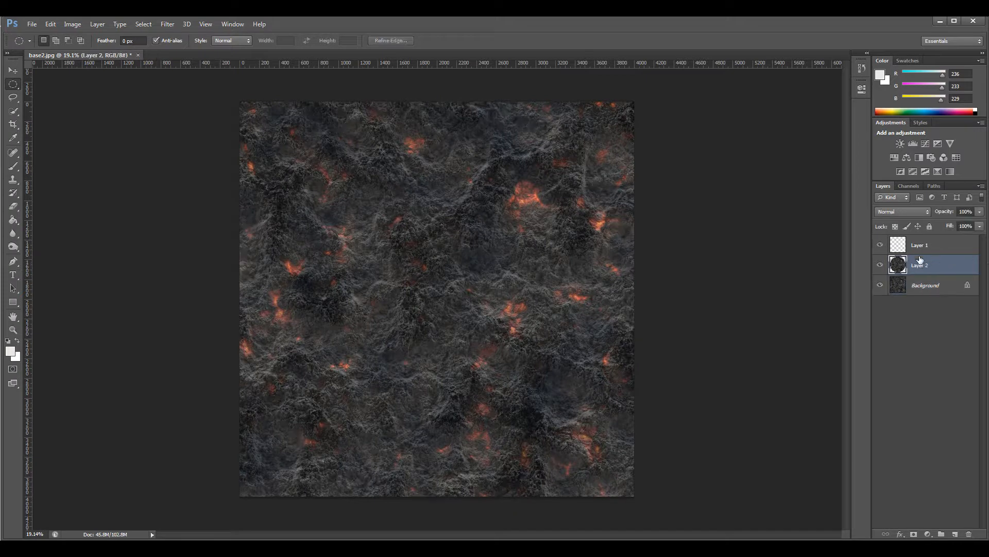
# - Hide the Background, place Layer 1 beneath the circular Layer 2, and fill Layer 1 with black
pyautogui.click(881, 286)
pyautogui.moveTo(931, 242); pyautogui.dragTo(936, 275)
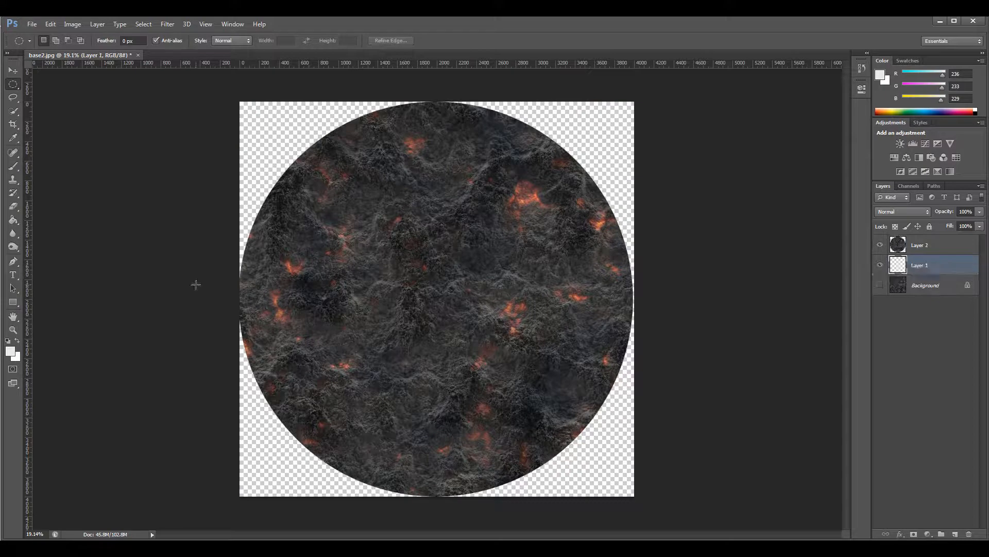
pyautogui.click(8, 341)
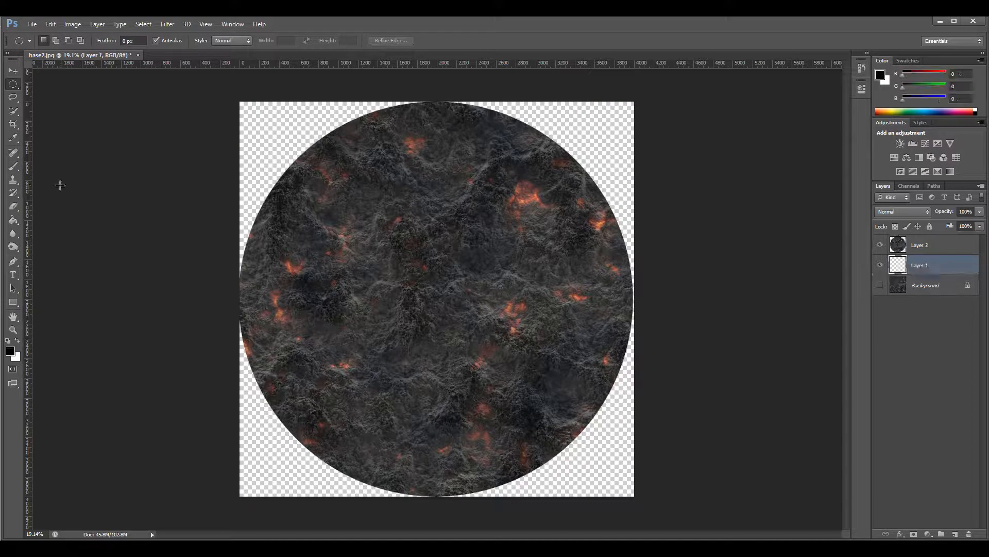
pyautogui.click(13, 220)
pyautogui.click(257, 149)
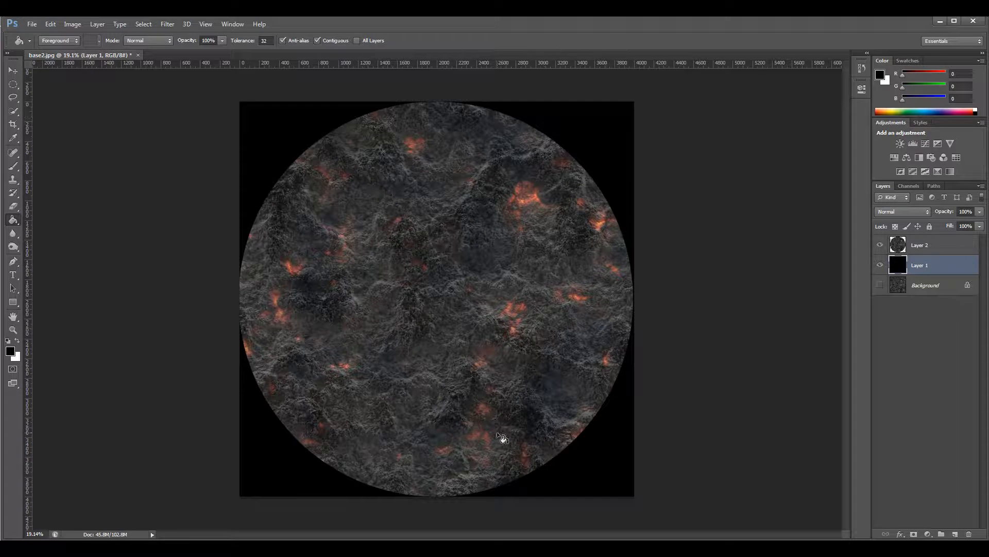
# - Switch to the untitled Vue scene and load 1.jpg from the epiclandscape folder as the planet's custom picture
pyautogui.click(302, 548)
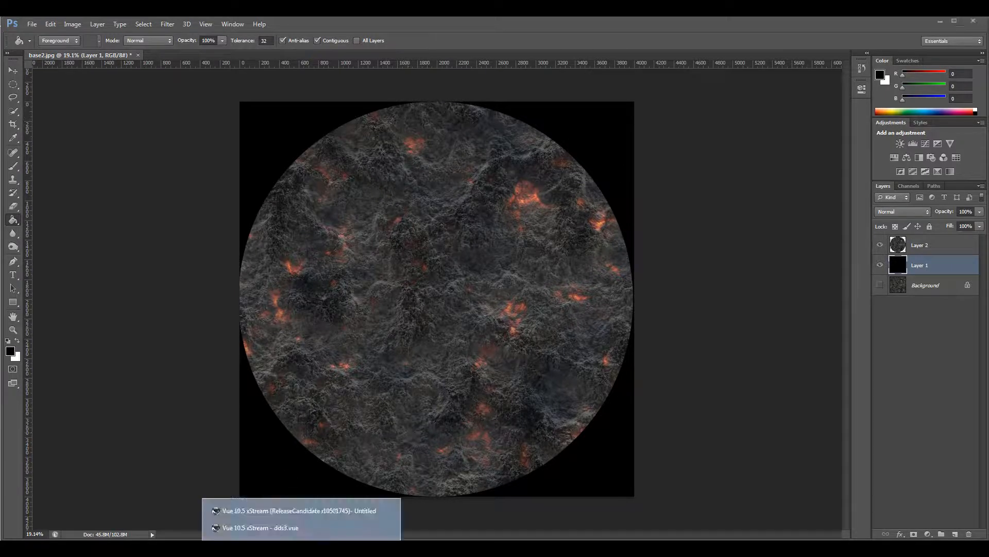
pyautogui.click(673, 353)
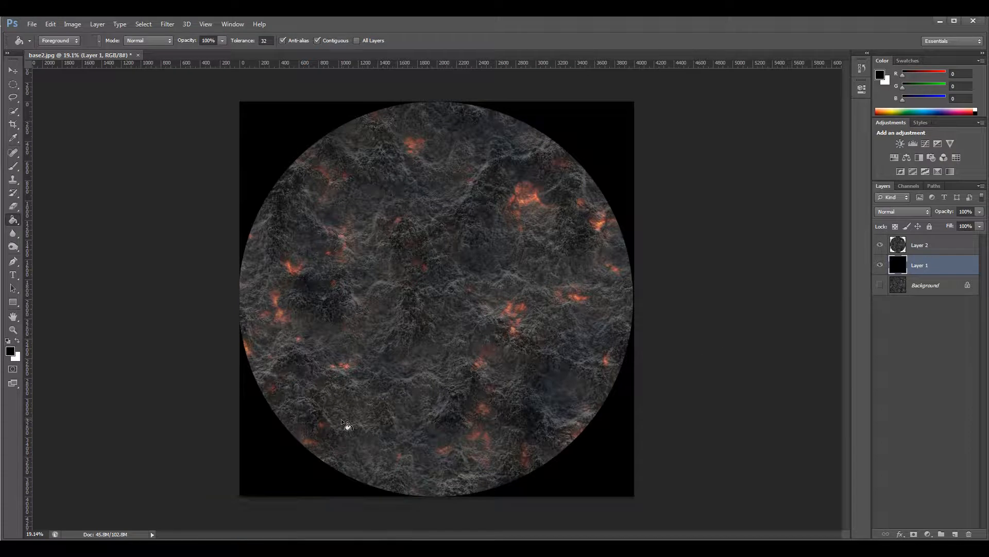
pyautogui.click(299, 549)
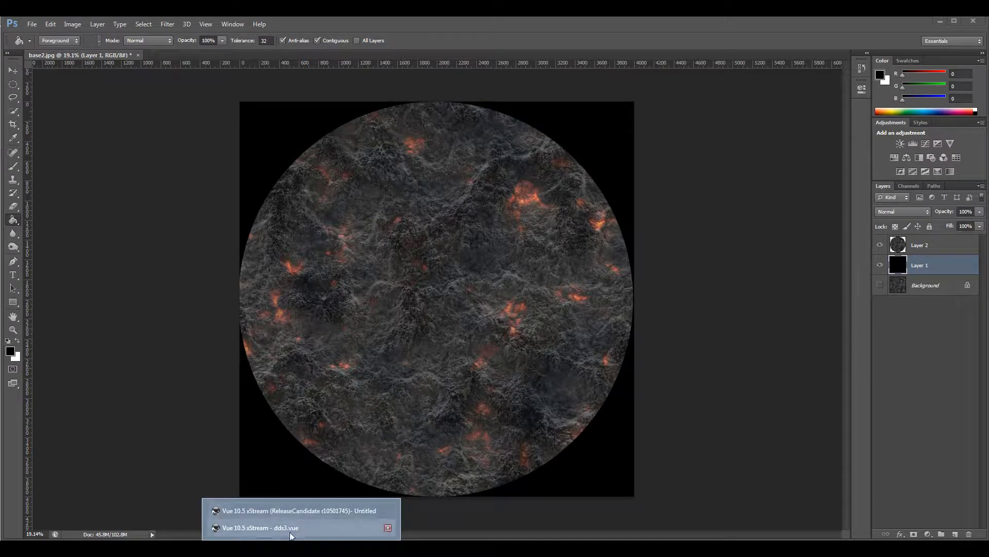
pyautogui.click(291, 531)
pyautogui.click(300, 548)
pyautogui.click(313, 510)
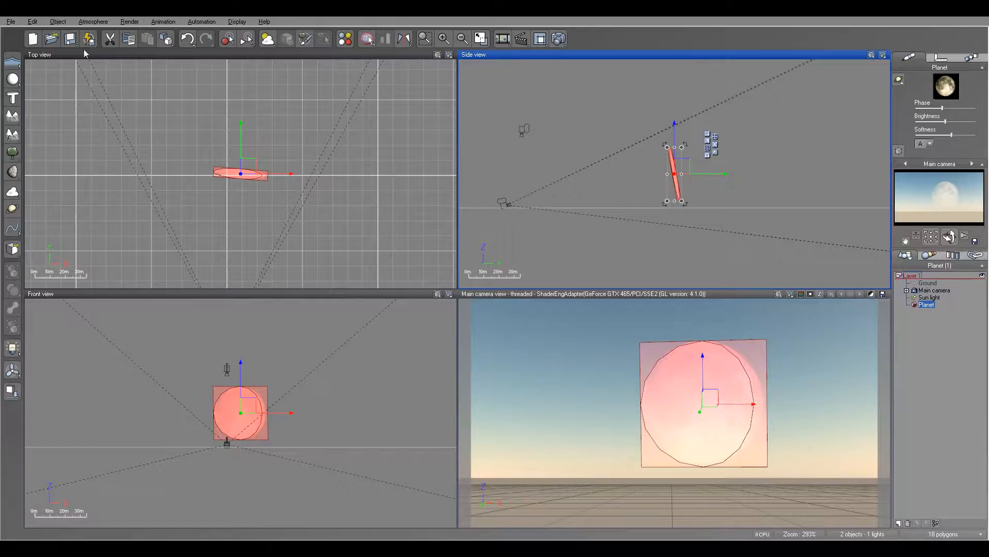
pyautogui.click(899, 80)
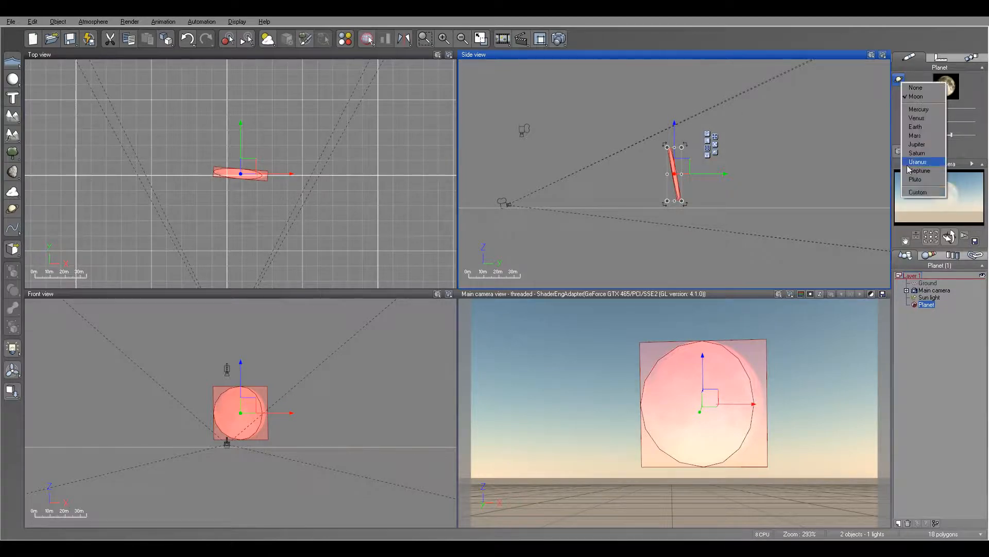
pyautogui.click(923, 192)
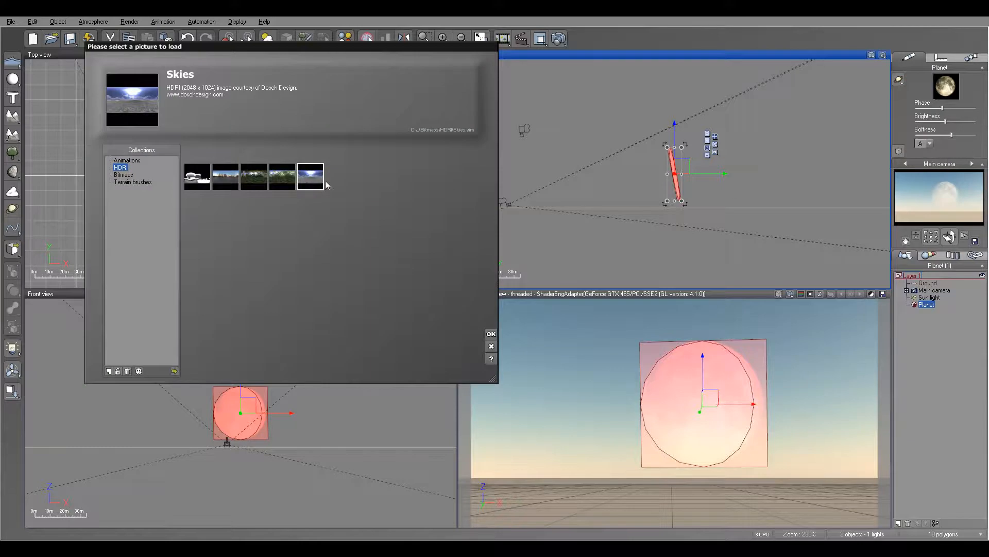
pyautogui.click(175, 371)
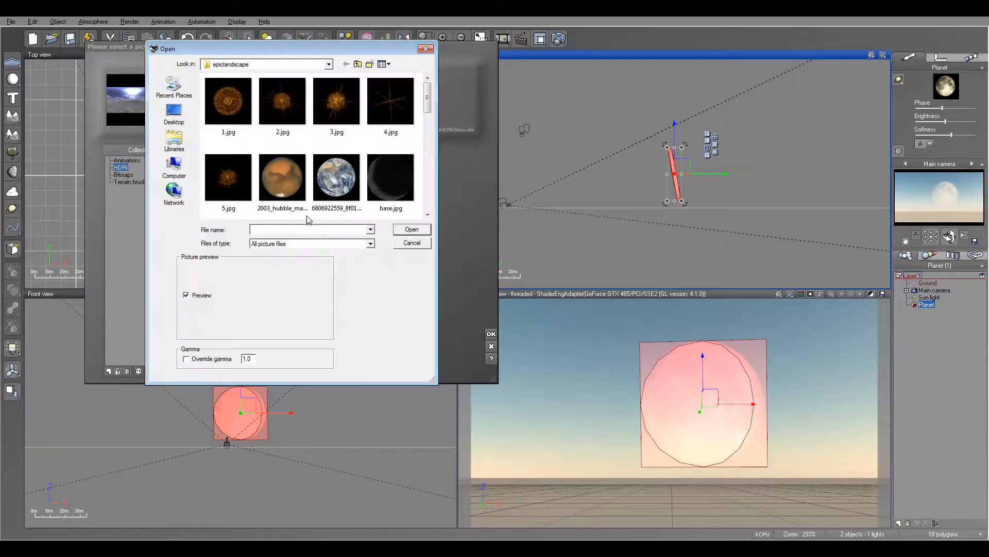
pyautogui.click(231, 107)
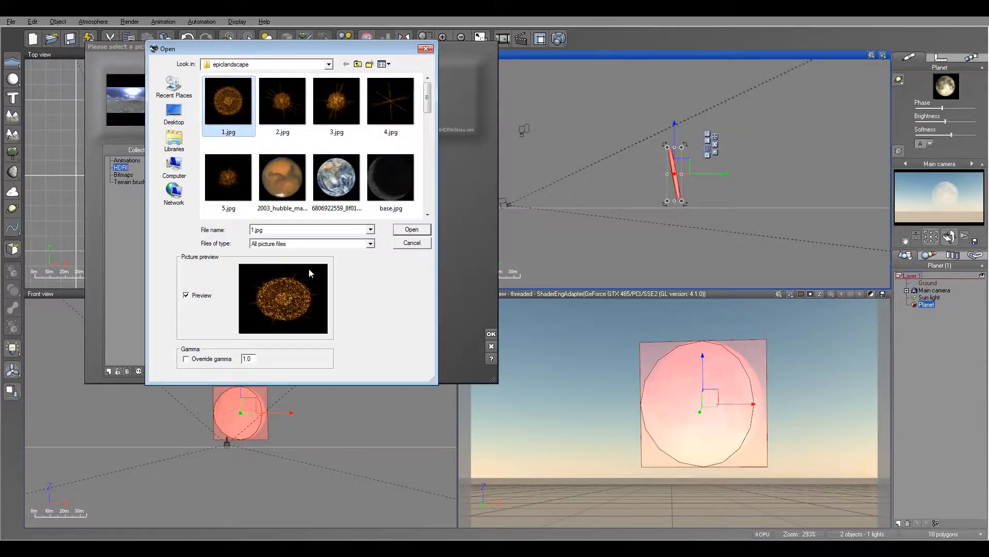
pyautogui.click(412, 229)
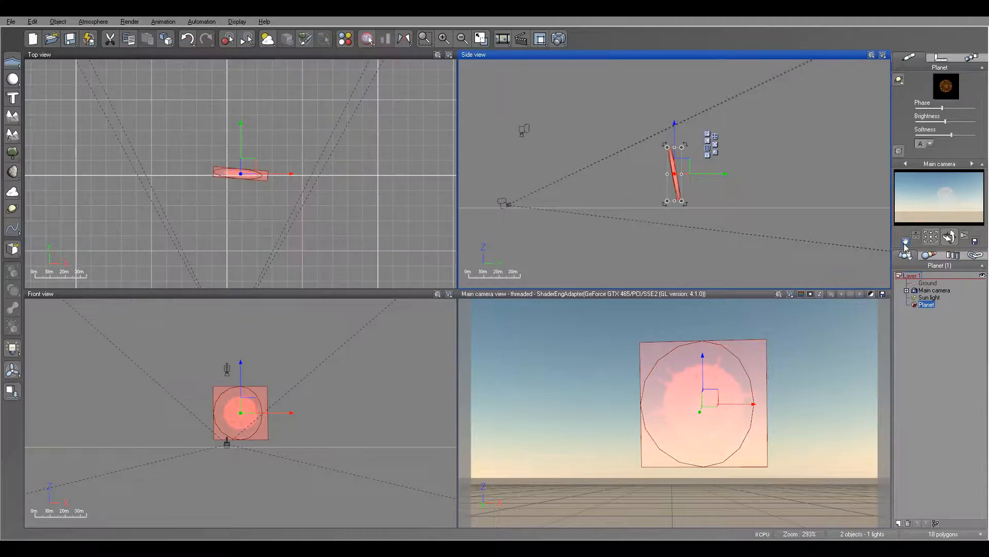
# - Render the main camera view to check how the custom planet picture looks in the sky
pyautogui.click(541, 38)
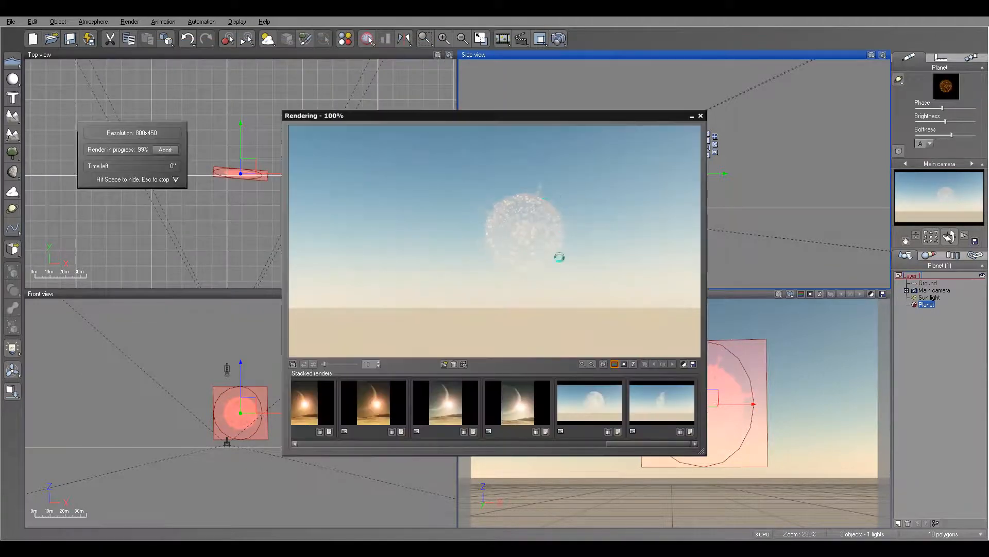
pyautogui.click(559, 332)
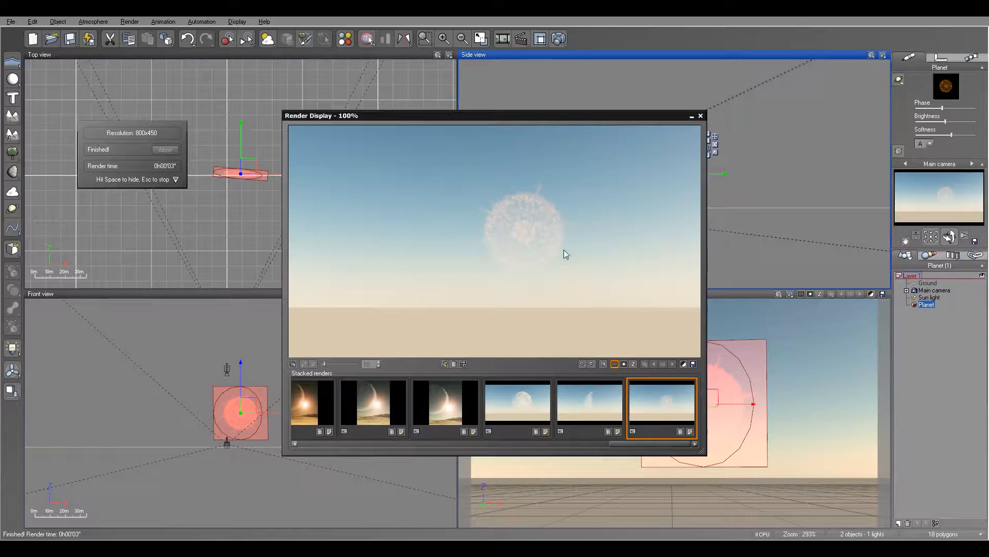
pyautogui.click(701, 115)
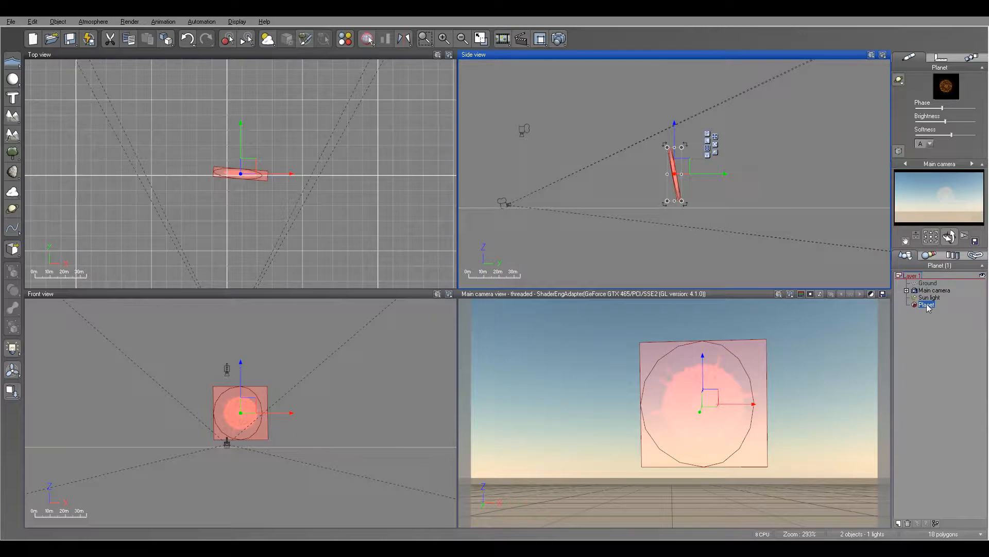
# - Duplicate the planet and move the copy sideways along the X axis so it sits beside the original
pyautogui.hotkey('ctrl', 'c')
pyautogui.hotkey('ctrl', 'v')
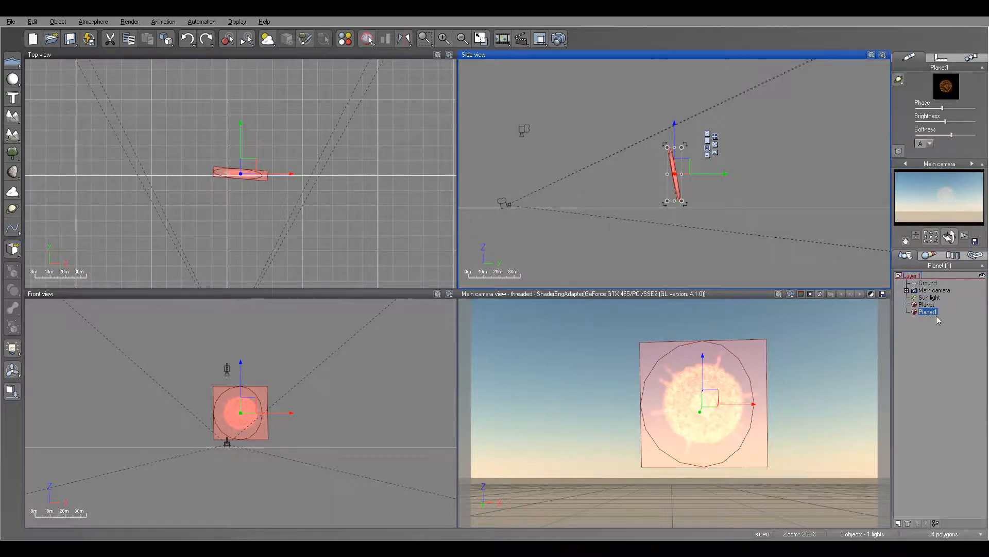
pyautogui.click(253, 164)
pyautogui.moveTo(253, 163); pyautogui.dragTo(274, 163)
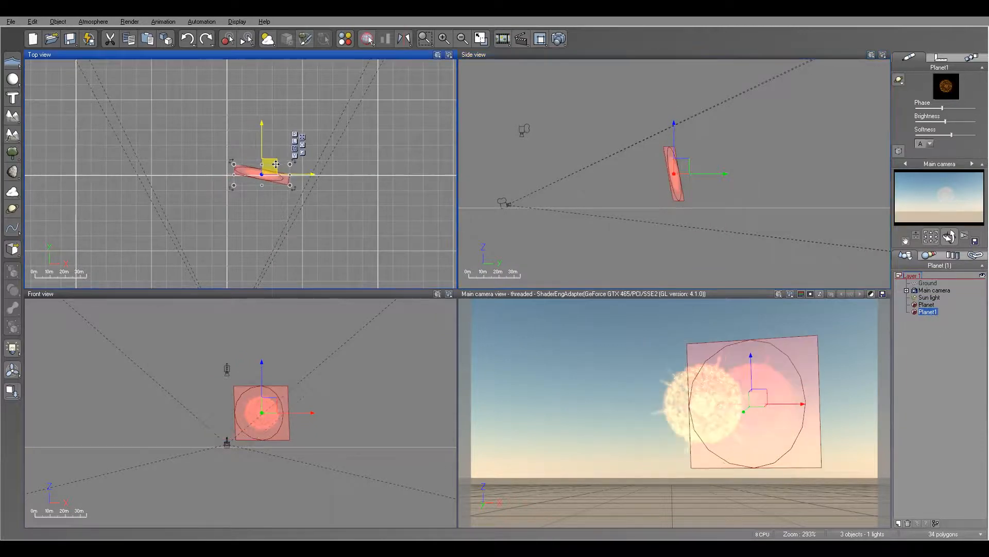
# - Render the scene with both planets to compare their appearance, and close the render display
pyautogui.click(562, 39)
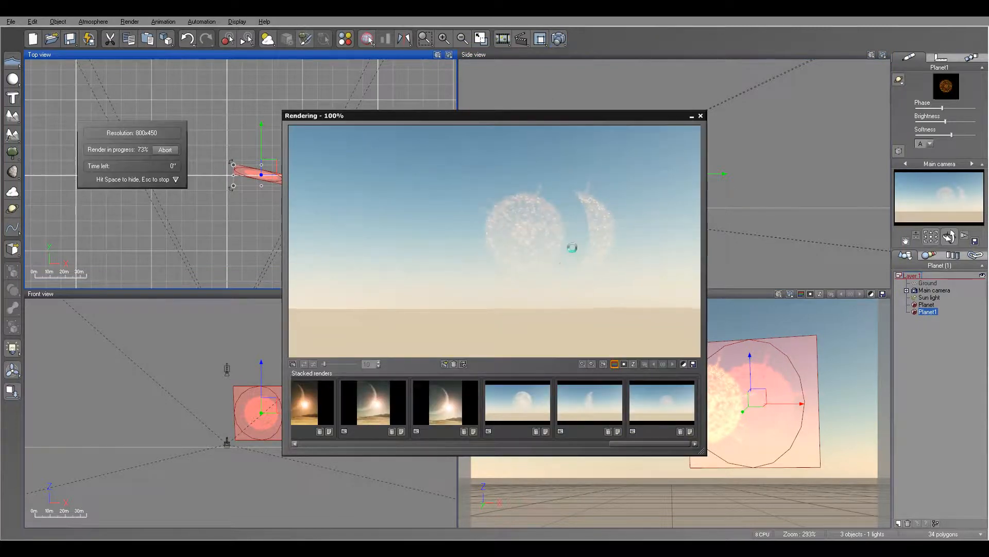
pyautogui.click(560, 333)
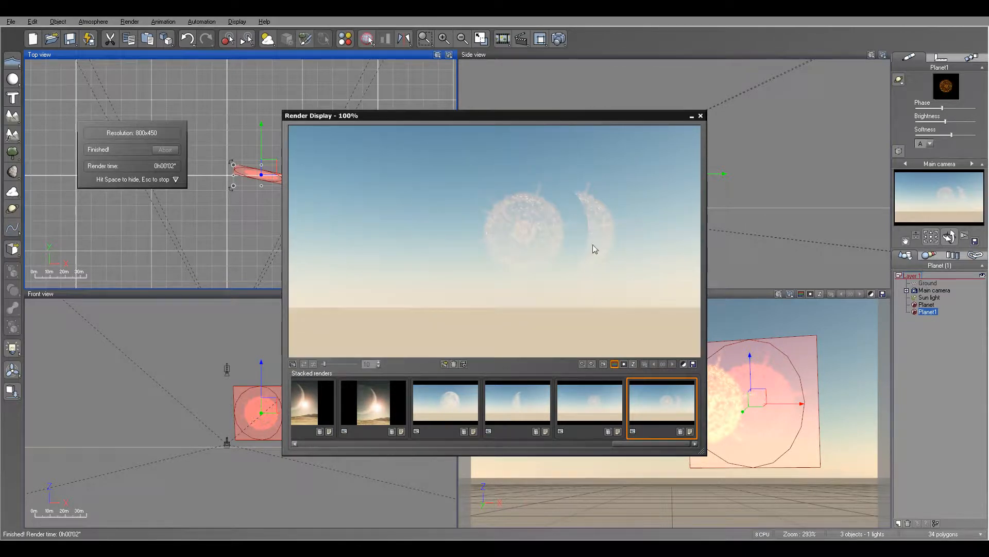
pyautogui.click(701, 116)
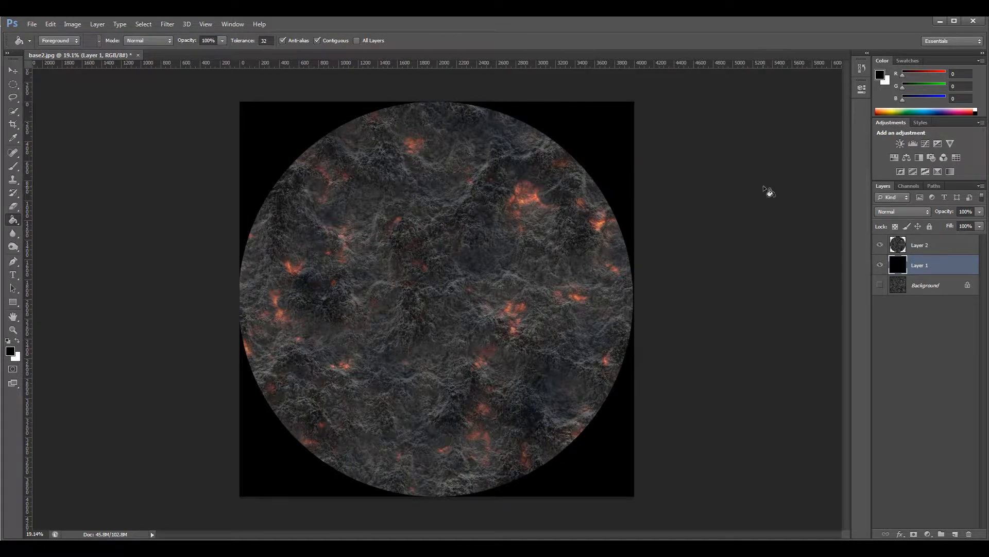
# - In Photoshop, apply a Spherize distortion of 100% in Normal mode to the circular lava texture on Layer 2
pyautogui.click(936, 246)
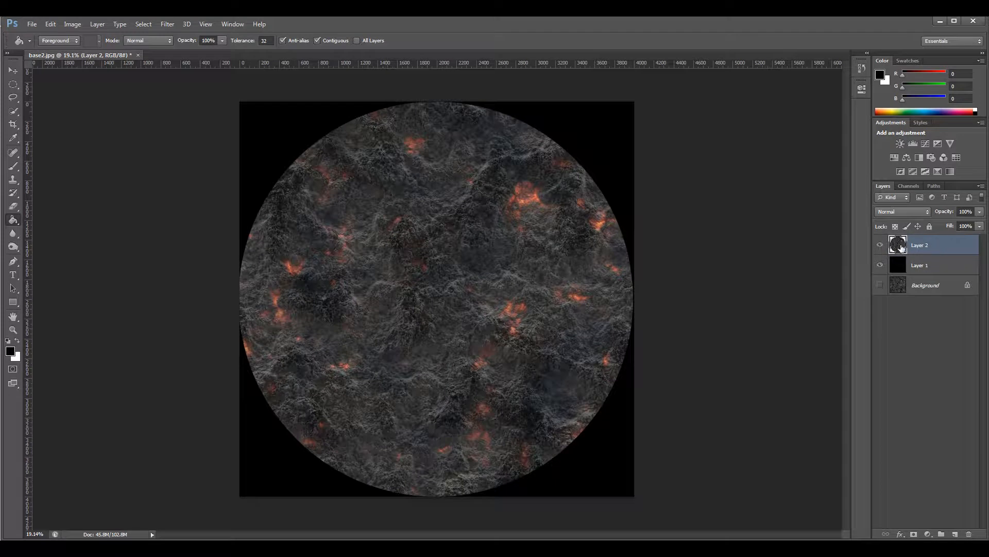
pyautogui.click(165, 25)
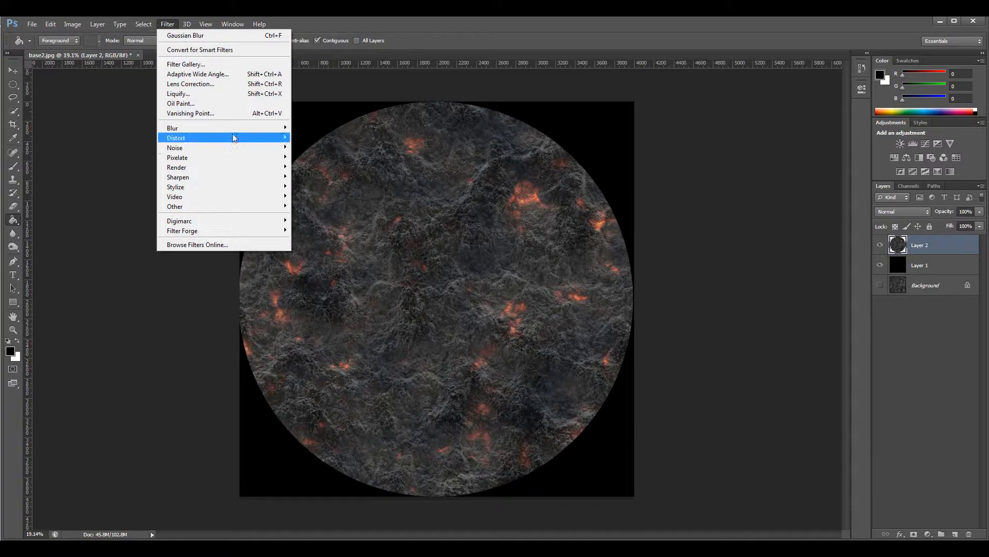
pyautogui.moveTo(233, 129)
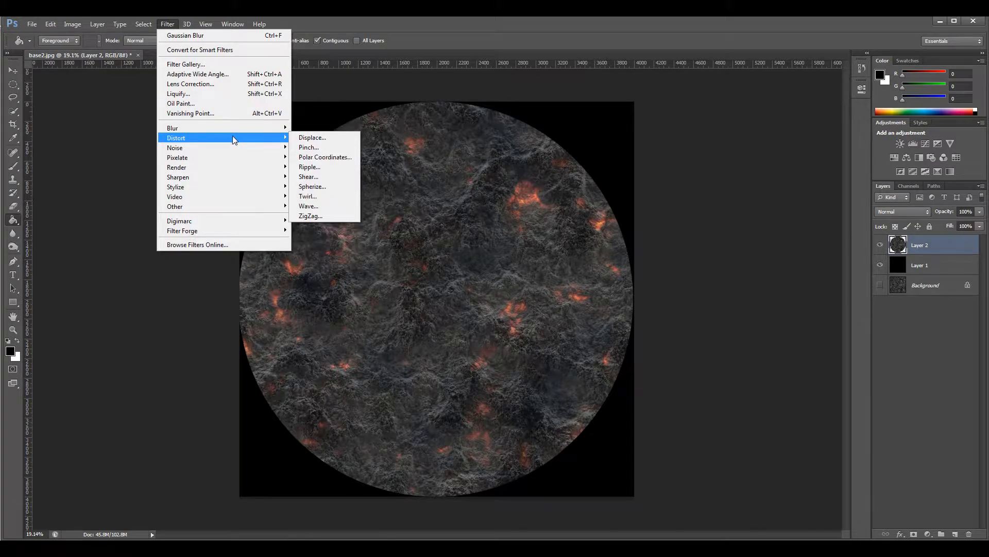
pyautogui.click(339, 186)
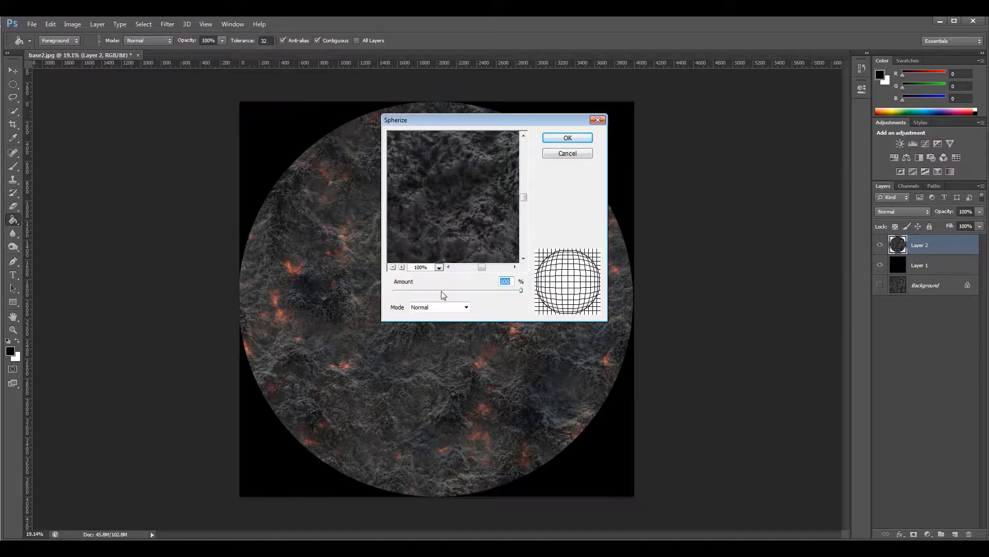
pyautogui.click(467, 307)
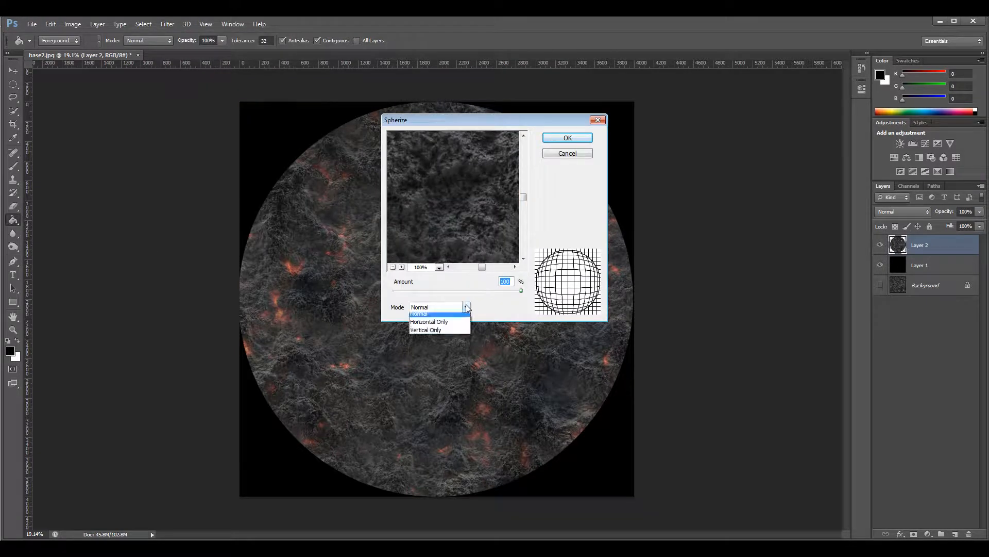
pyautogui.click(466, 307)
pyautogui.click(567, 137)
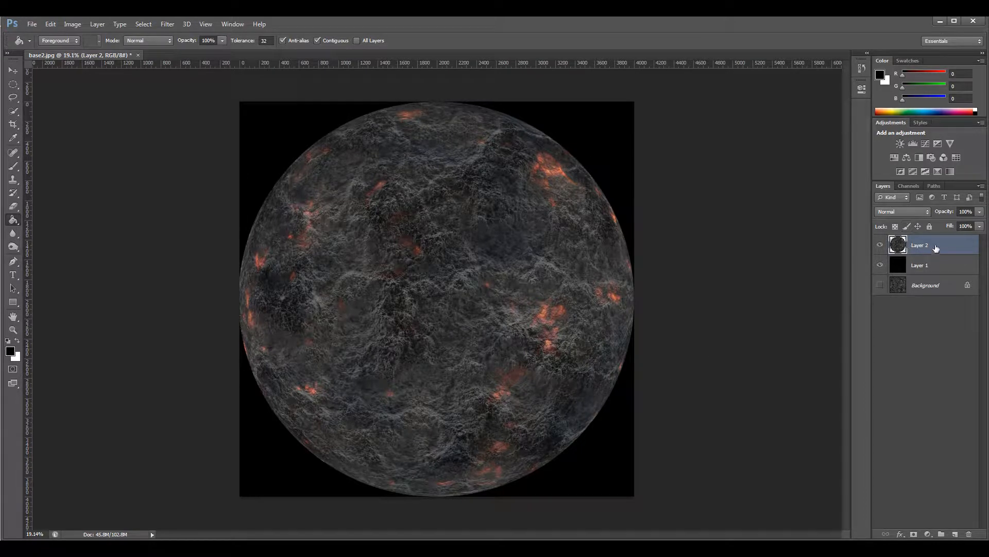
# - Duplicate the spherized Layer 2 and apply the same Spherize filter once more to the copy
pyautogui.moveTo(936, 247); pyautogui.dragTo(956, 534)
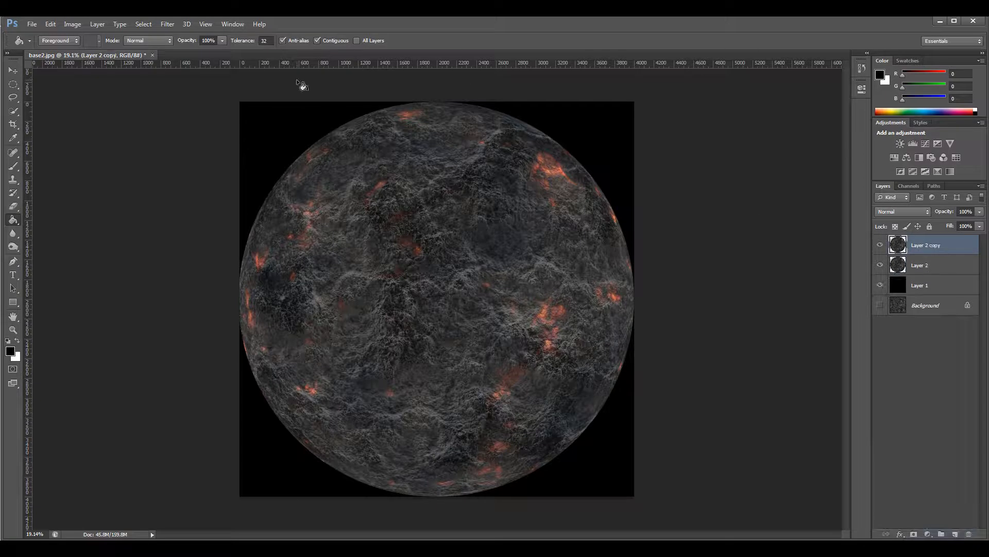
pyautogui.click(169, 25)
pyautogui.click(188, 36)
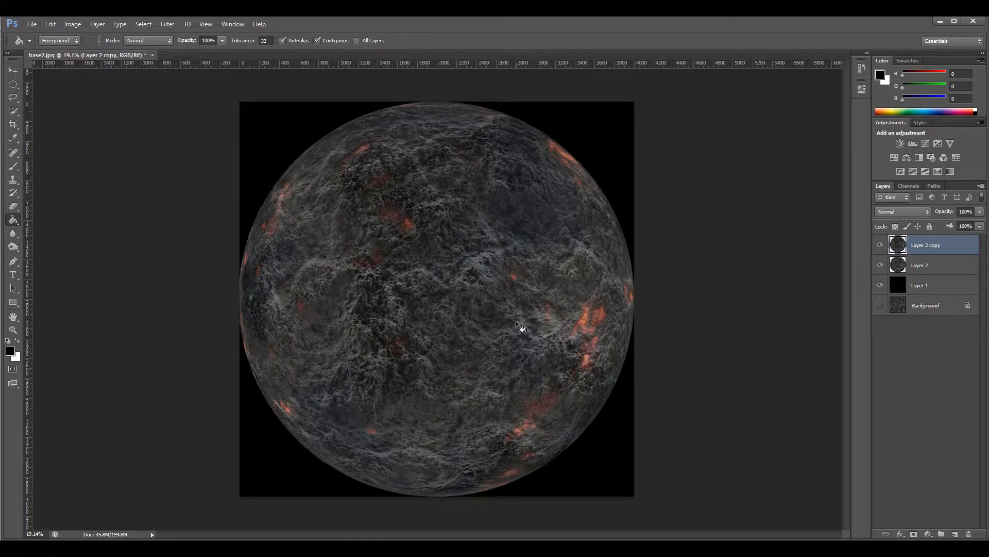
# - Compare the once- and twice-spherized textures by toggling the visibility of Layer 2 copy
pyautogui.click(13, 329)
pyautogui.moveTo(439, 257)
pyautogui.mouseDown()
pyautogui.moveTo(475, 263)
pyautogui.moveTo(444, 263)
pyautogui.mouseUp()
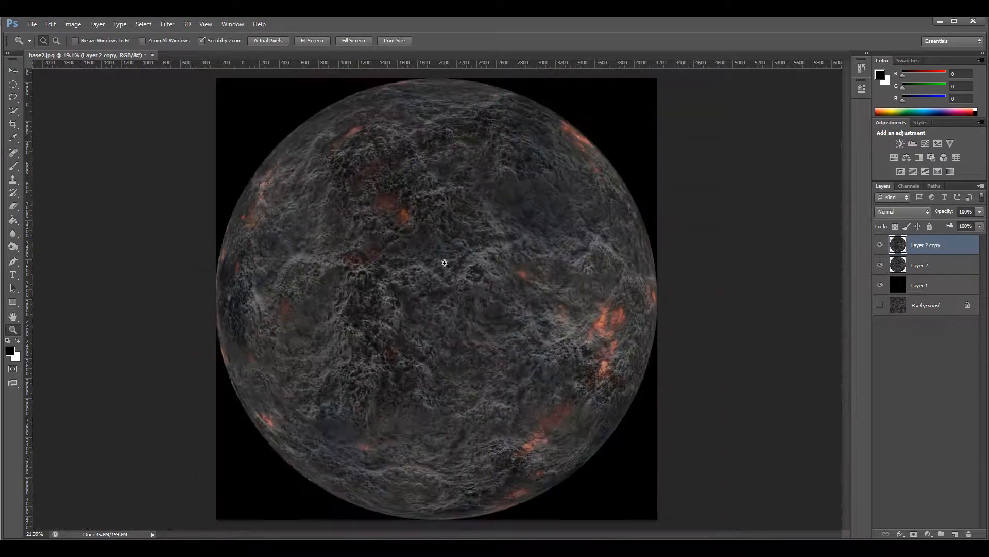
pyautogui.click(880, 246)
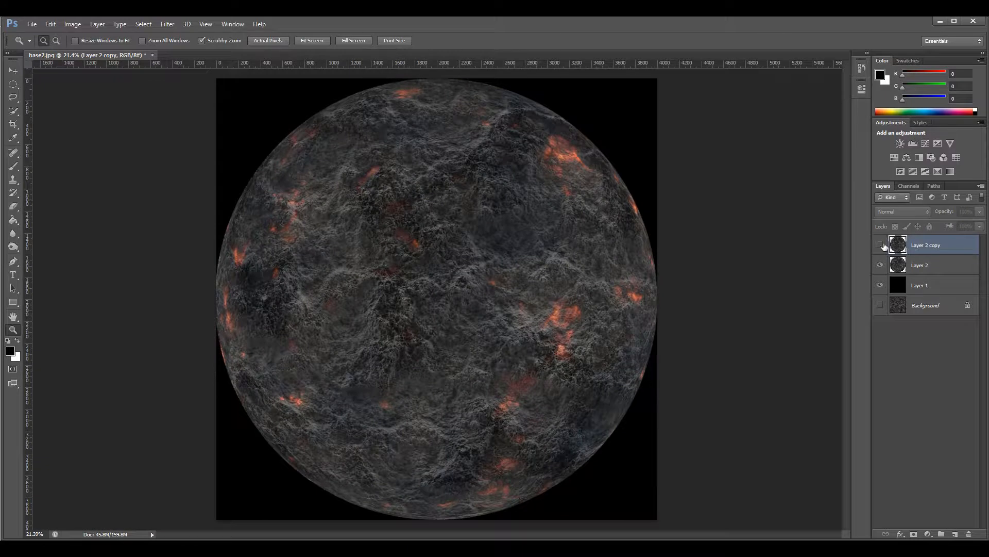
pyautogui.click(881, 245)
pyautogui.click(881, 245)
# - Place Layer 2 above Layer 2 copy and leave both layers visible
pyautogui.moveTo(932, 263); pyautogui.dragTo(936, 241)
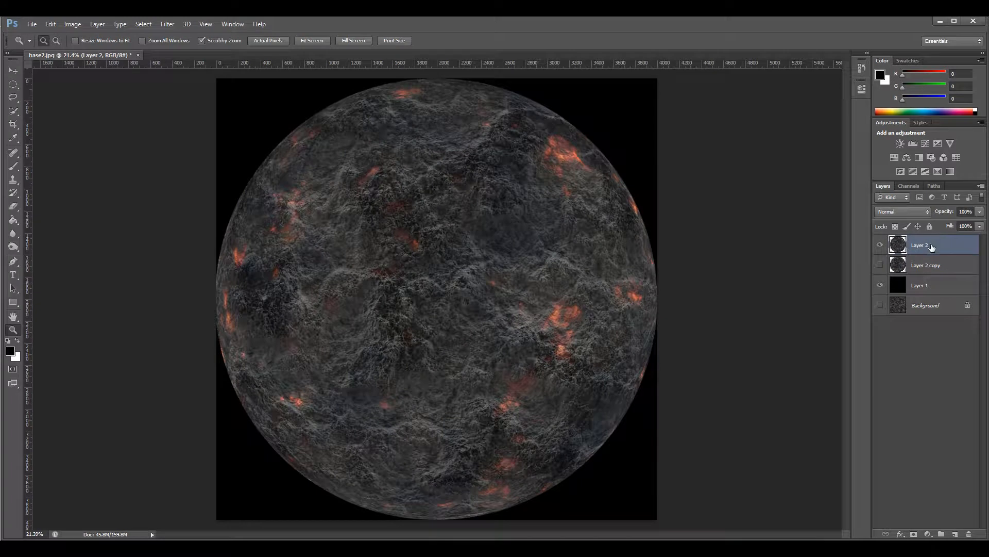
pyautogui.click(881, 245)
pyautogui.click(882, 245)
# - Draw a circular selection about 60% of the planet's diameter and centre it on the planet
pyautogui.click(13, 84)
pyautogui.moveTo(338, 214); pyautogui.dragTo(691, 467)
pyautogui.moveTo(499, 348); pyautogui.dragTo(468, 283)
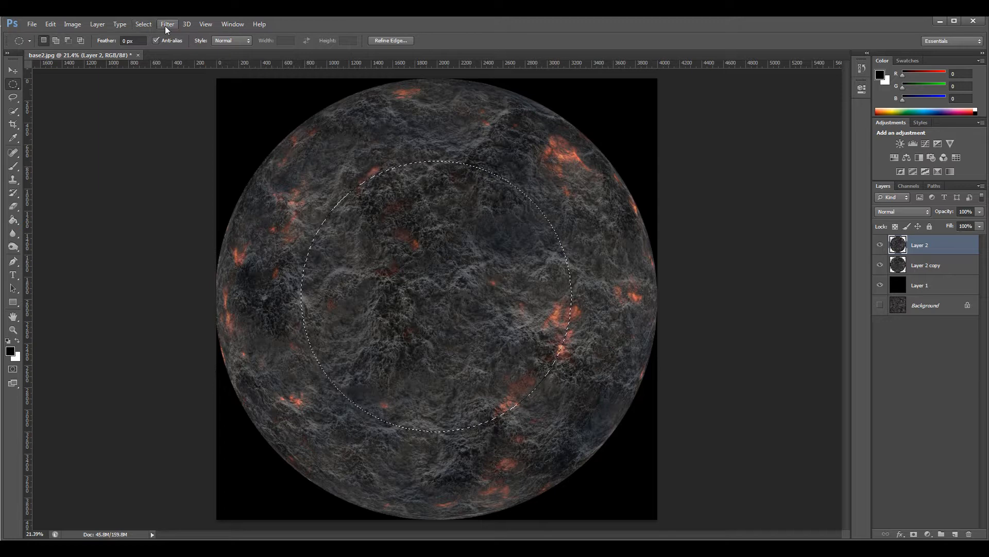
# - Feather the circular selection with a radius of 70 pixels
pyautogui.click(148, 25)
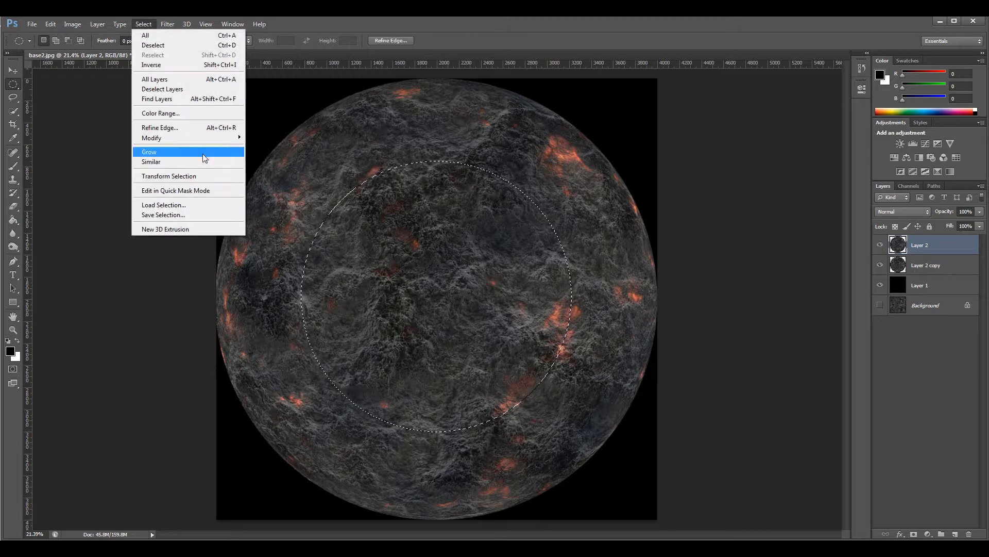
pyautogui.moveTo(208, 141)
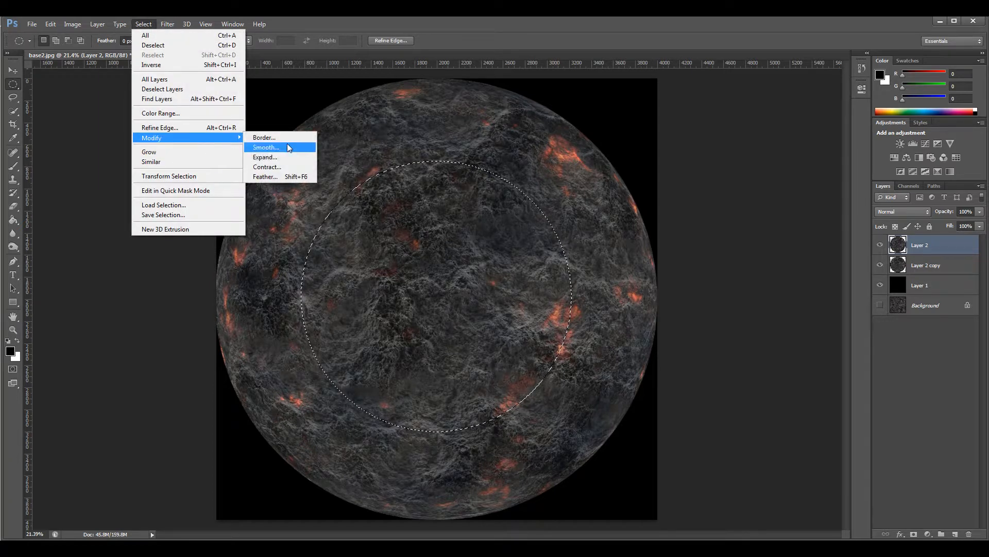
pyautogui.click(273, 177)
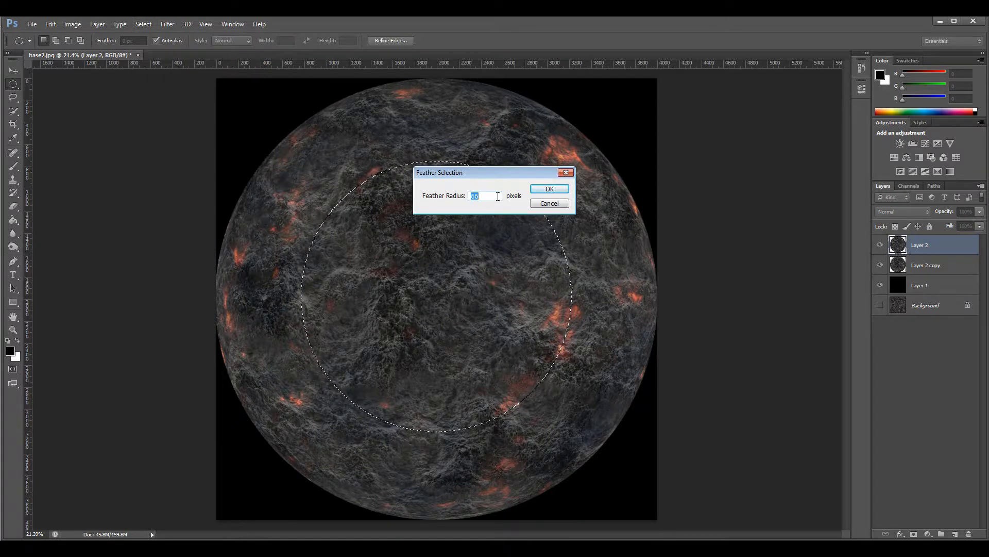
pyautogui.write('70')
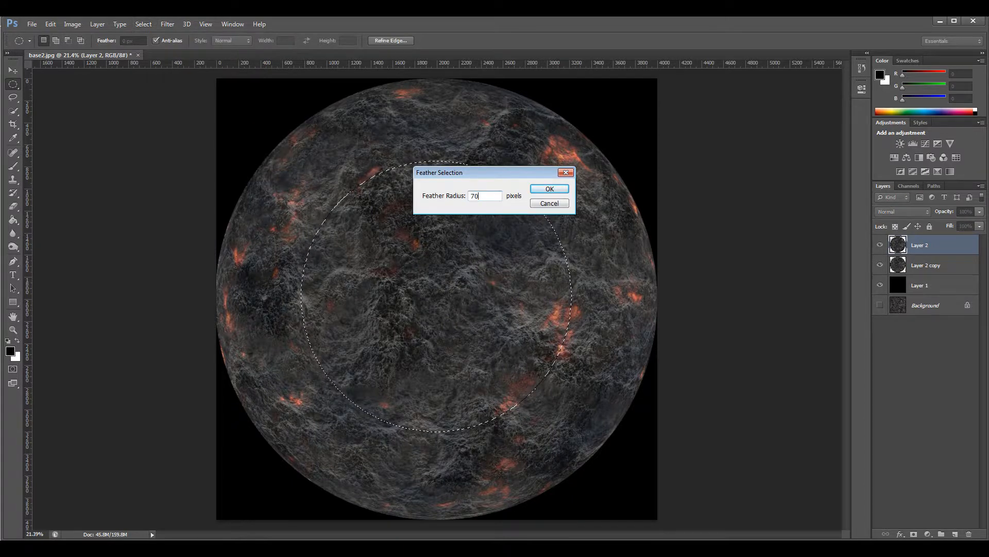
pyautogui.click(549, 189)
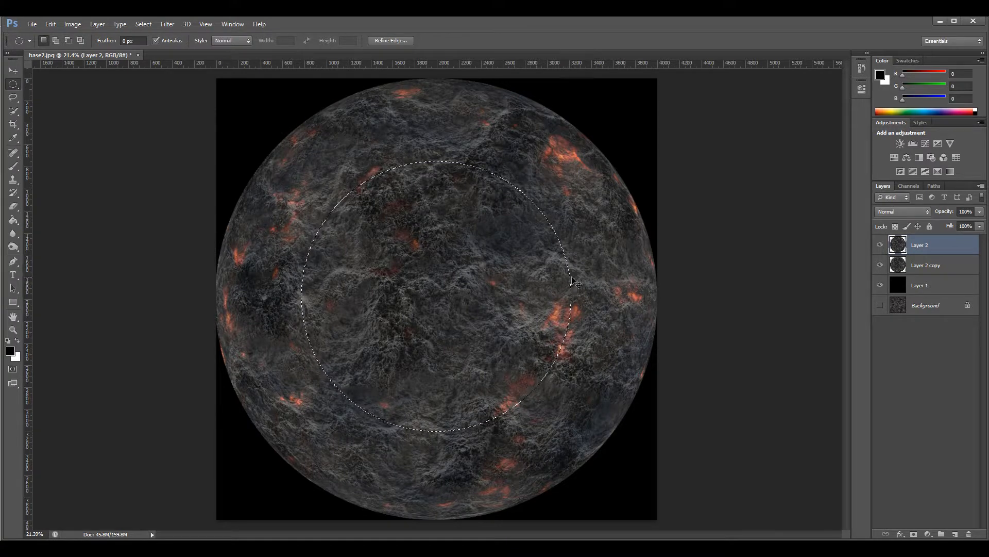
# - Copy the feathered area of Layer 2 to a new layer and hide Layer 2
pyautogui.hotkey('ctrl', 'j')
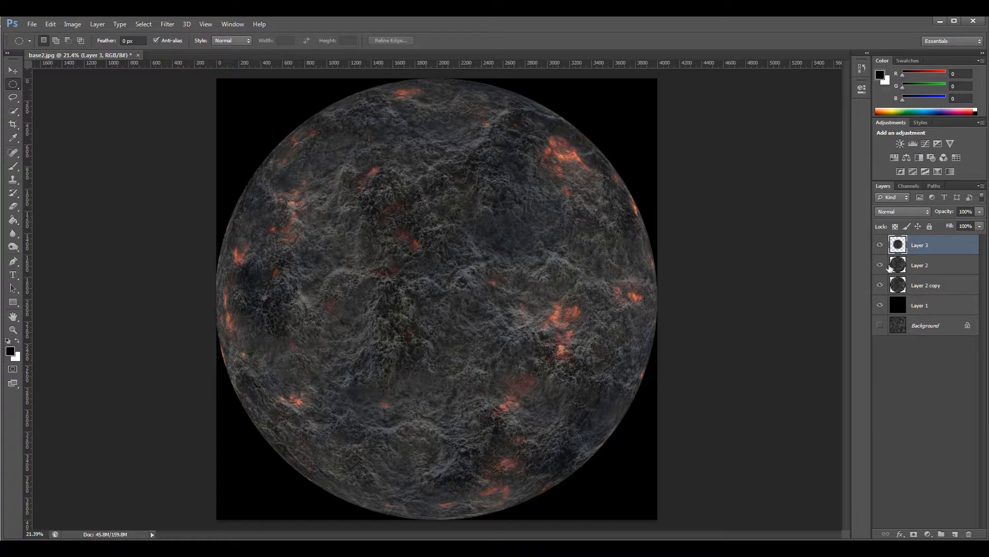
pyautogui.click(881, 265)
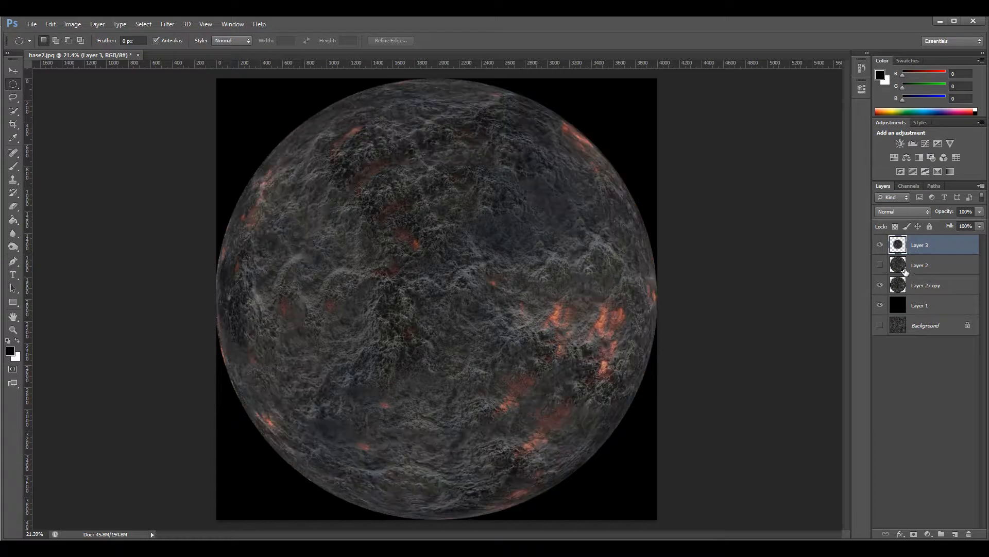
# - Compare the planet's centre with and without the feathered patch by toggling the visibility of Layer 3
pyautogui.click(883, 247)
pyautogui.click(882, 246)
pyautogui.click(882, 246)
pyautogui.click(882, 247)
pyautogui.click(882, 246)
pyautogui.click(881, 246)
pyautogui.click(882, 246)
pyautogui.click(882, 246)
pyautogui.click(882, 247)
# - Rotate the feathered centre patch on Layer 3 by about 164°
pyautogui.click(50, 24)
pyautogui.moveTo(155, 225)
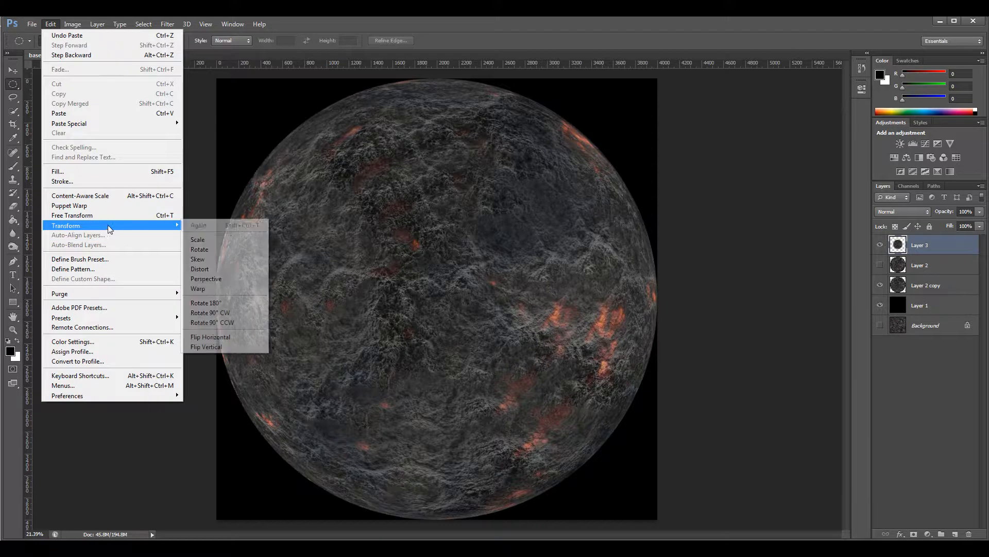
pyautogui.click(208, 241)
pyautogui.moveTo(604, 461); pyautogui.dragTo(404, 279)
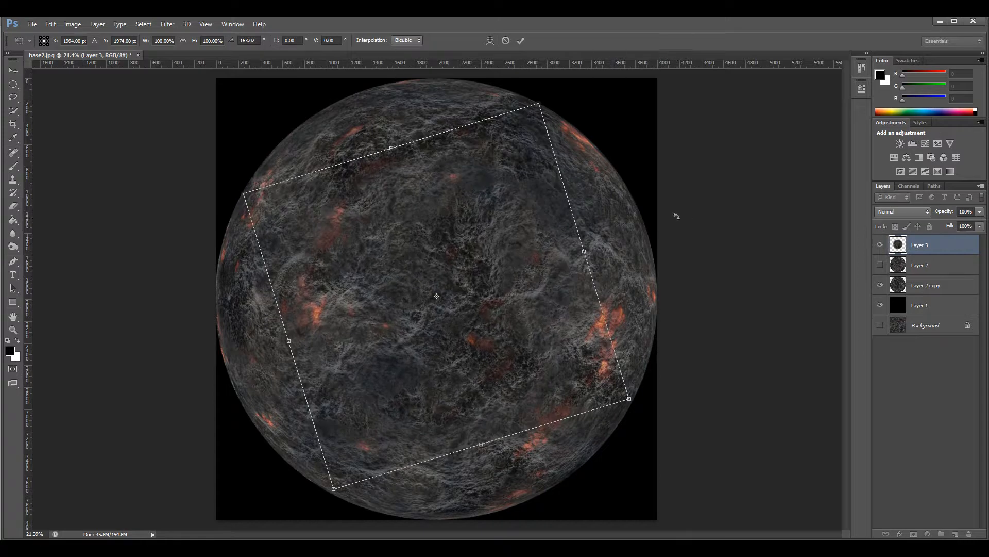
pyautogui.press('Return')
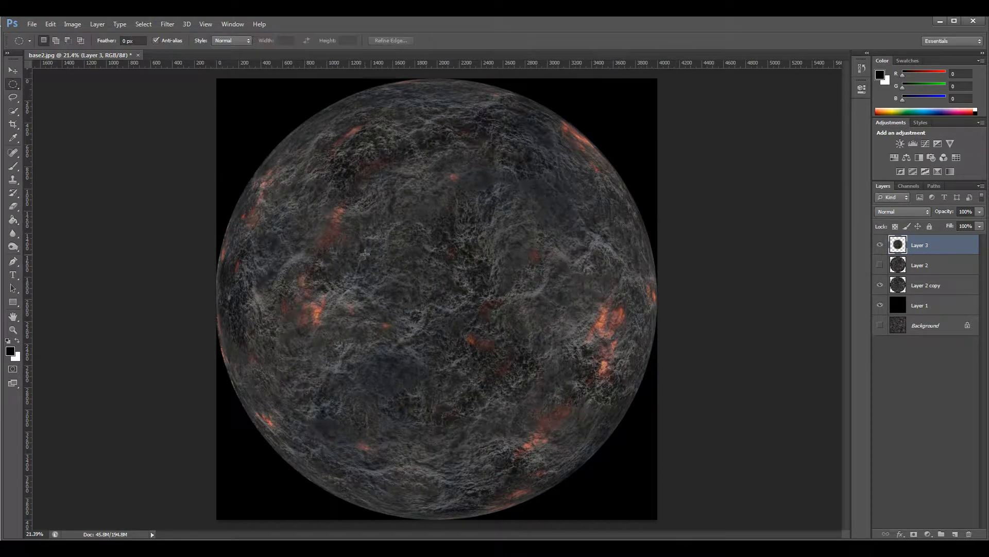
# - Place Layer 2 below the black Layer 1 and merge Layer 3 with Layer 2 copy
pyautogui.moveTo(927, 265); pyautogui.dragTo(930, 317)
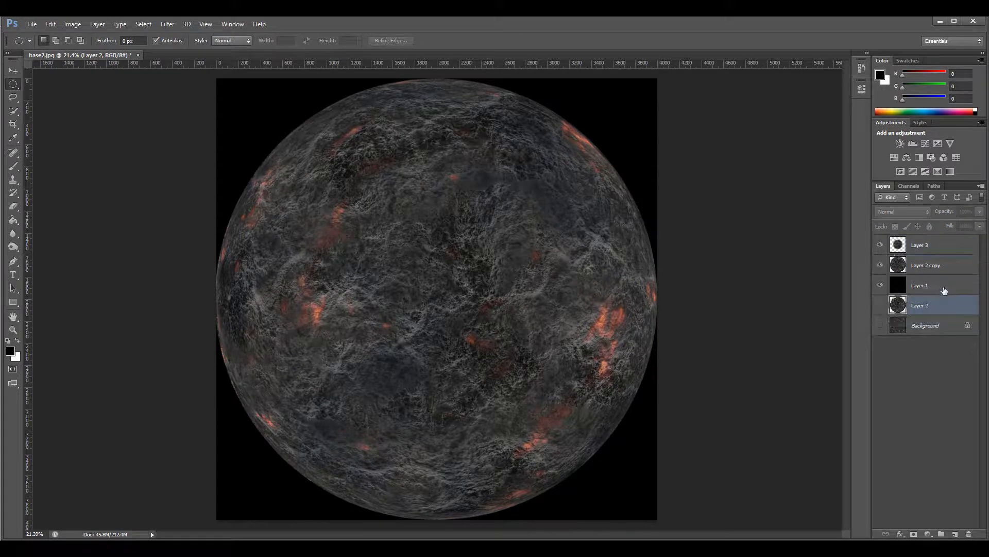
pyautogui.click(925, 247)
pyautogui.keyDown('ctrl'); pyautogui.click(924, 266); pyautogui.keyUp('ctrl')
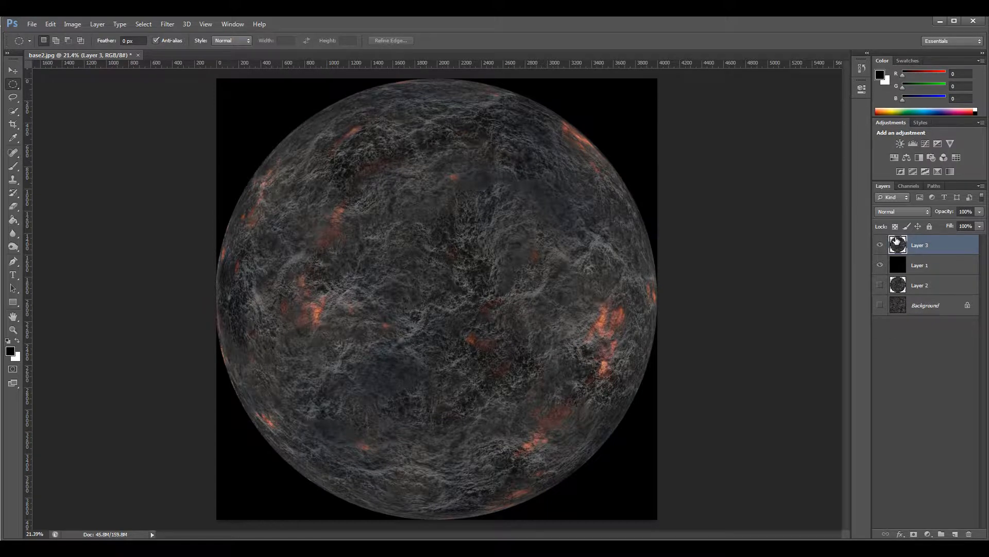
pyautogui.click(880, 245)
pyautogui.click(881, 245)
# - Add a new layer above Layer 3 and load the planet's outline from Layer 3 as a selection
pyautogui.click(956, 534)
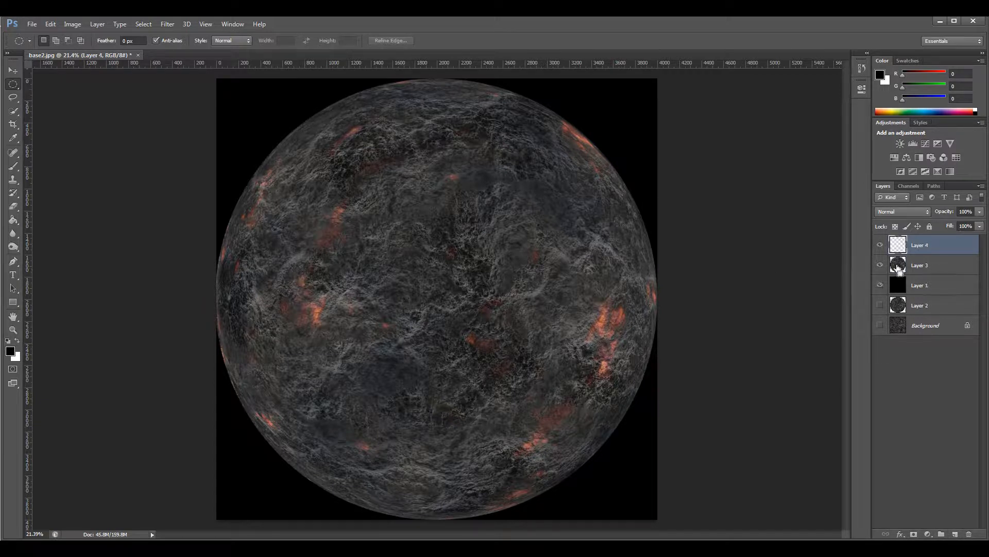
pyautogui.keyDown('ctrl'); pyautogui.click(900, 265); pyautogui.keyUp('ctrl')
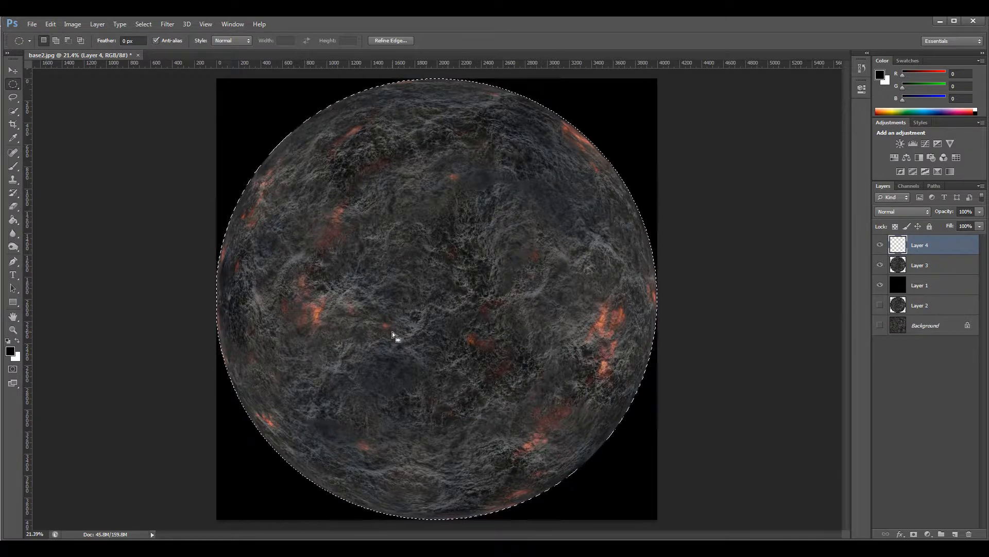
# - Try a radial gradient from orange (e44600) at the centre to white at the edge on Layer 4, and undo it
pyautogui.click(10, 351)
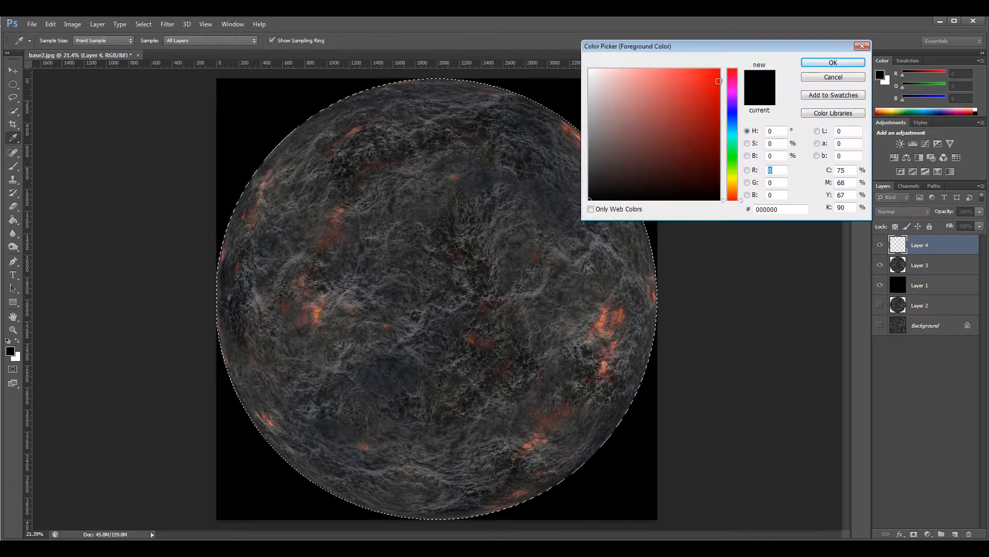
pyautogui.click(732, 194)
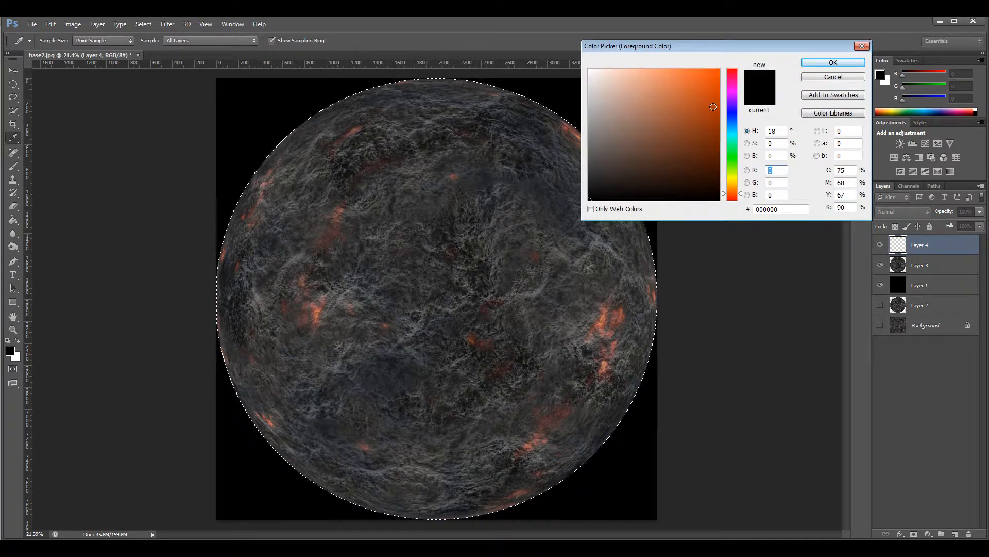
pyautogui.click(719, 83)
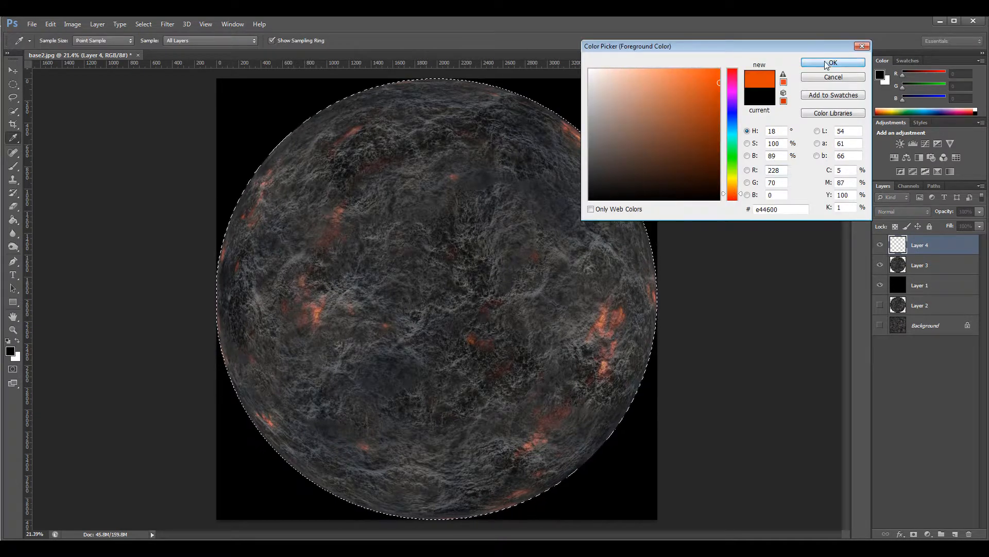
pyautogui.click(826, 64)
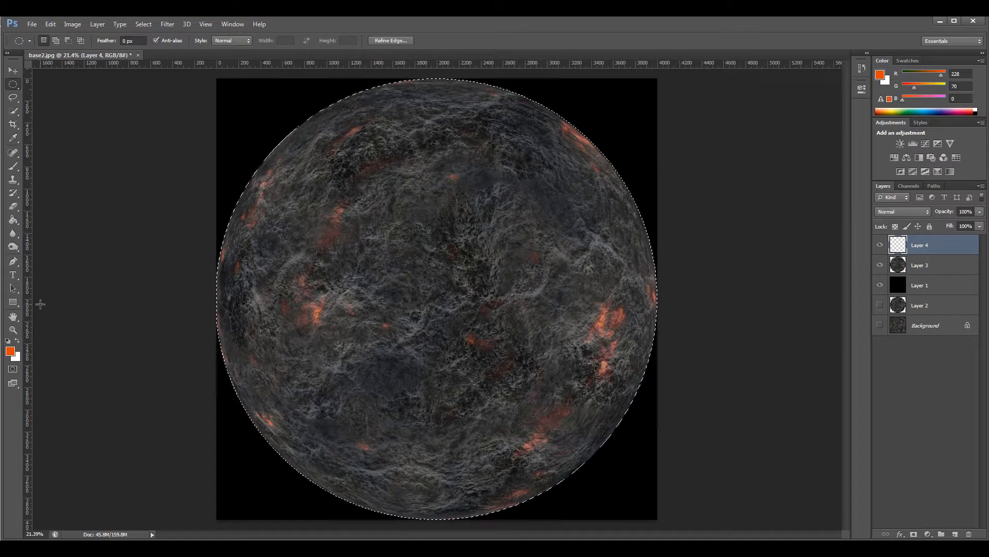
pyautogui.click(13, 220)
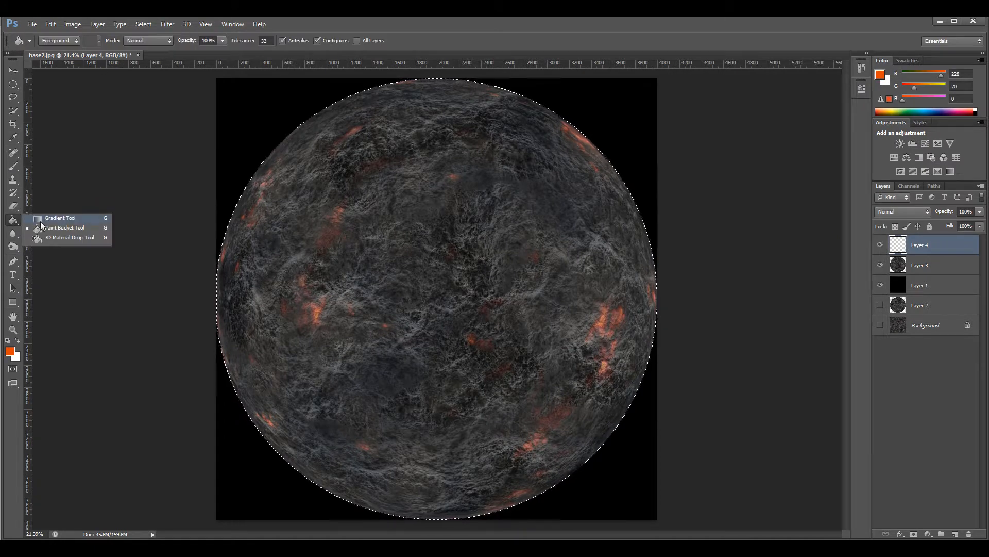
pyautogui.click(40, 221)
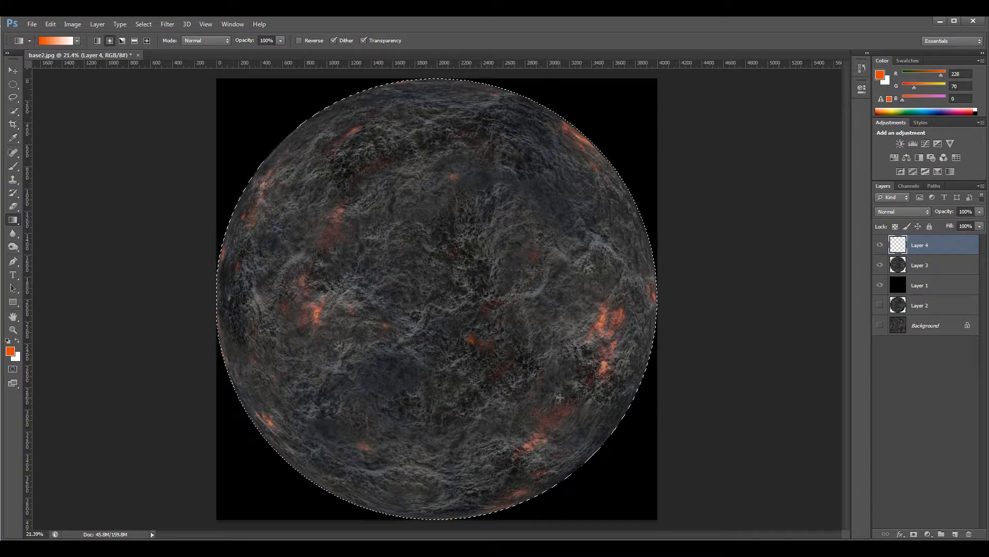
pyautogui.moveTo(456, 304); pyautogui.dragTo(580, 467)
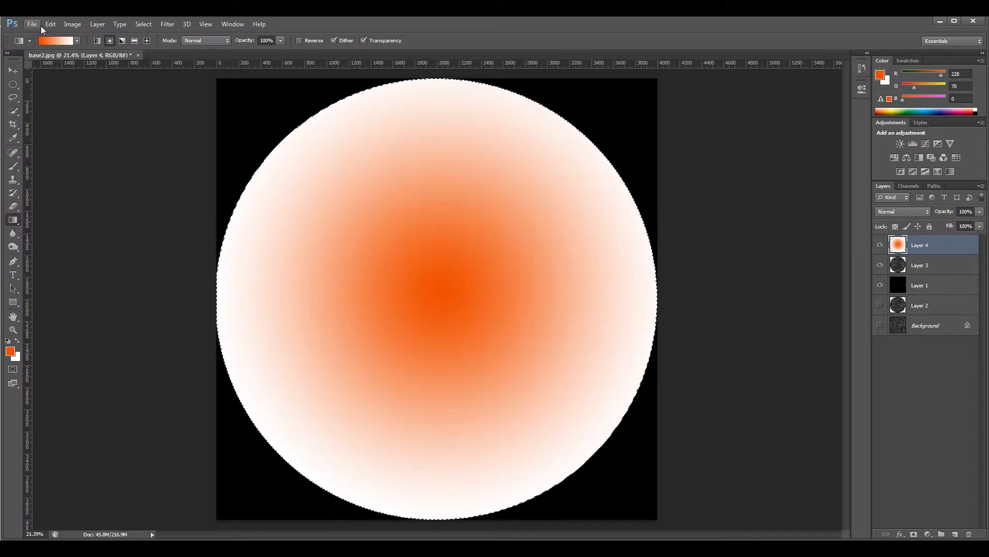
pyautogui.click(862, 67)
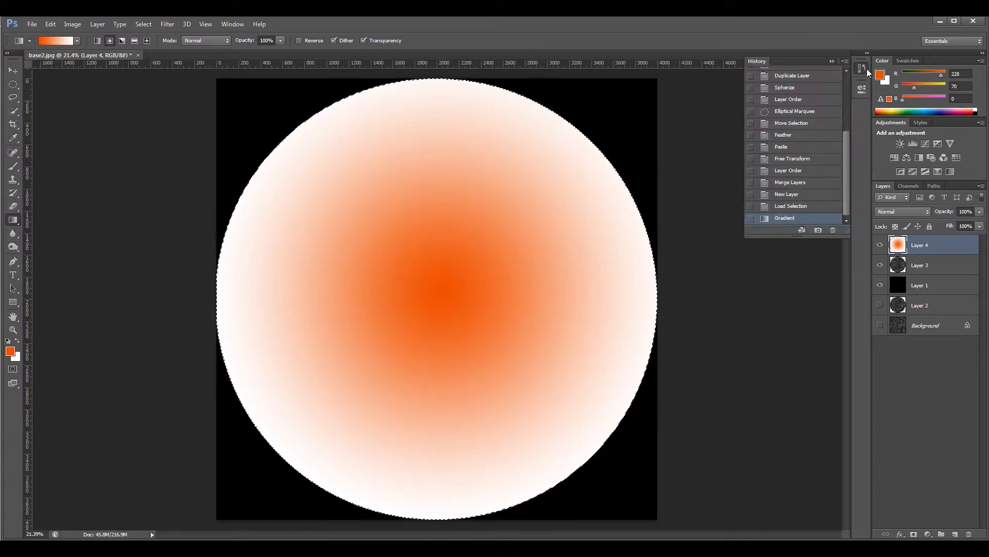
pyautogui.click(823, 207)
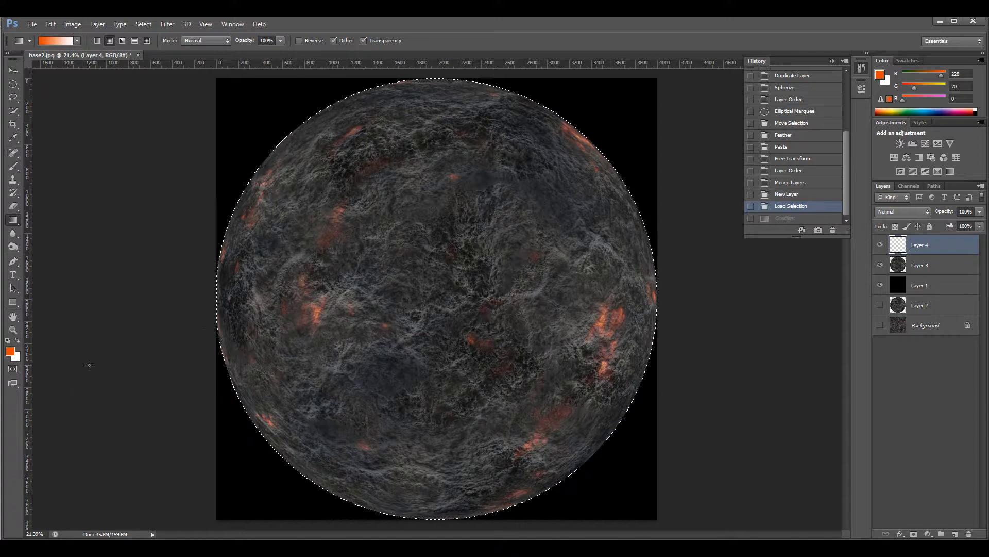
# - Set the foreground colour to white (ffffff) and the background colour to a bright orange for the gradient
pyautogui.click(11, 352)
pyautogui.moveTo(666, 125); pyautogui.dragTo(527, 45)
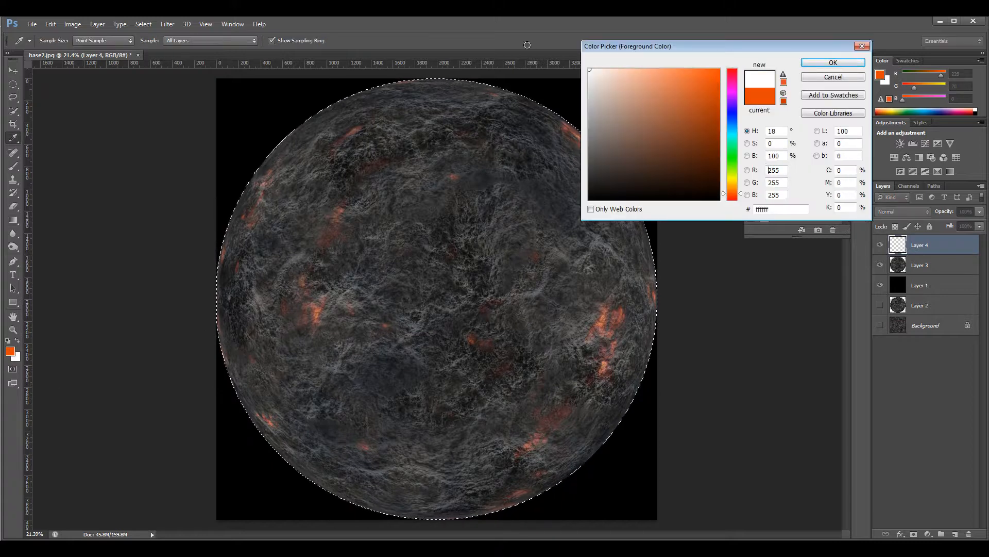
pyautogui.click(834, 63)
pyautogui.click(16, 356)
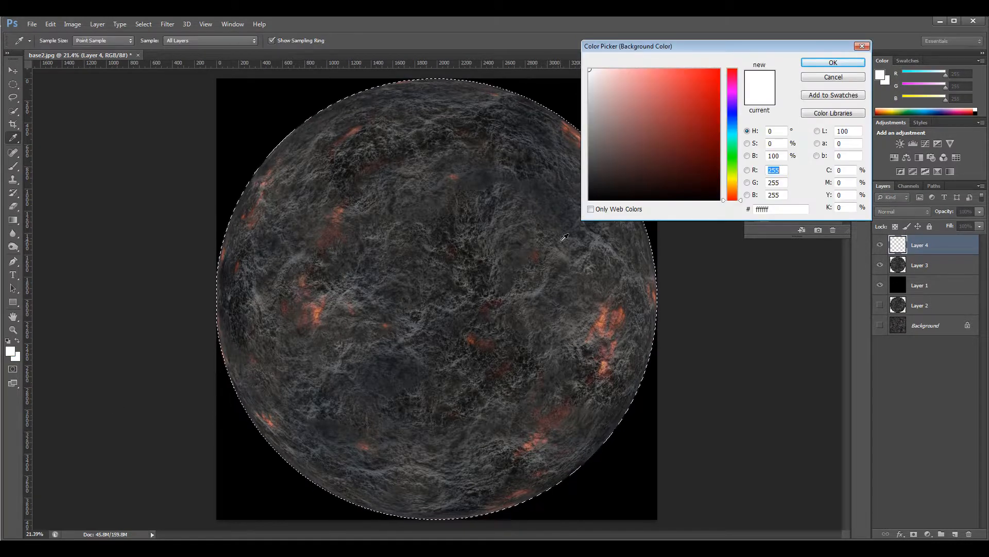
pyautogui.moveTo(729, 191); pyautogui.dragTo(735, 189)
pyautogui.click(706, 79)
pyautogui.click(831, 64)
pyautogui.press('g')
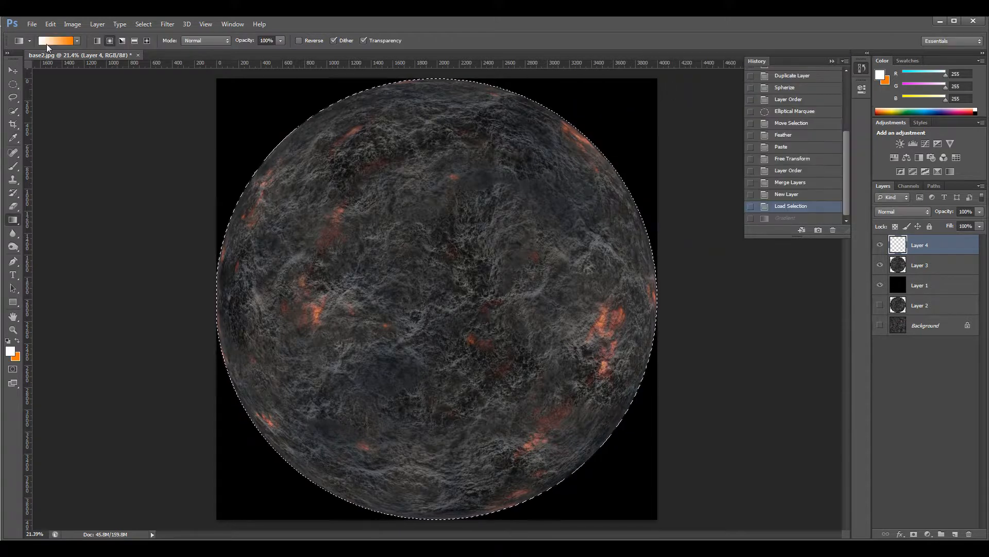
# - Fill the planet selection on Layer 4 with a white-to-orange radial gradient and set the layer's blend mode to Screen
pyautogui.click(77, 40)
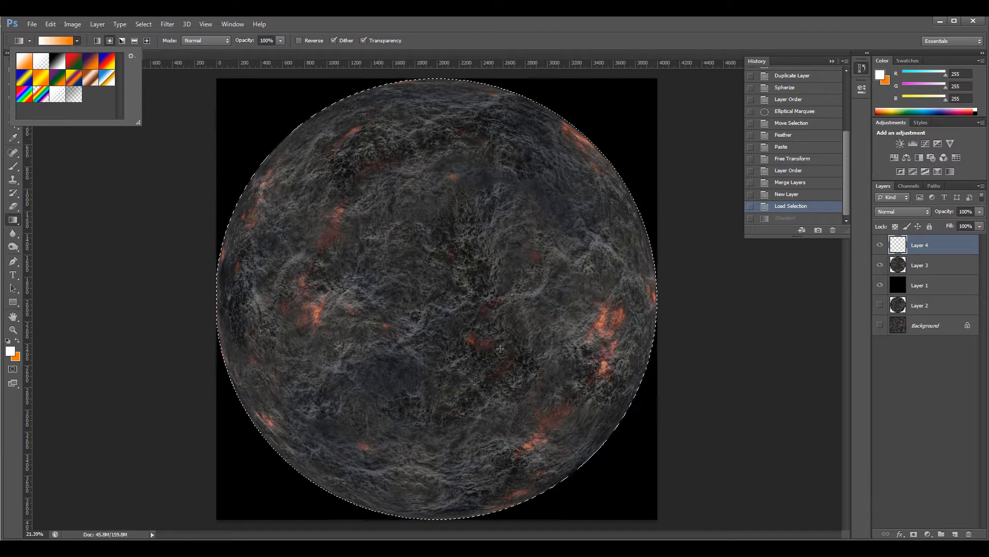
pyautogui.click(77, 40)
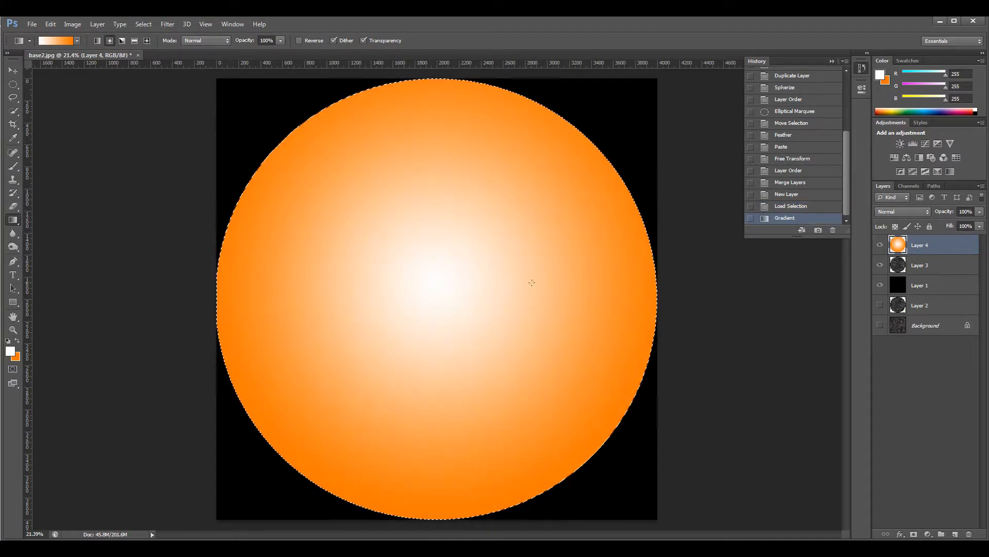
pyautogui.click(922, 211)
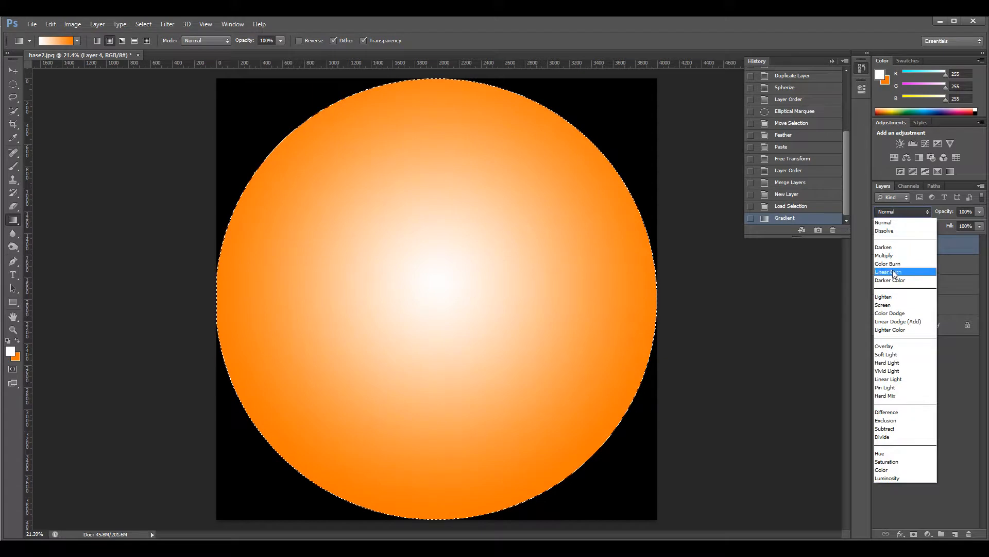
pyautogui.click(900, 306)
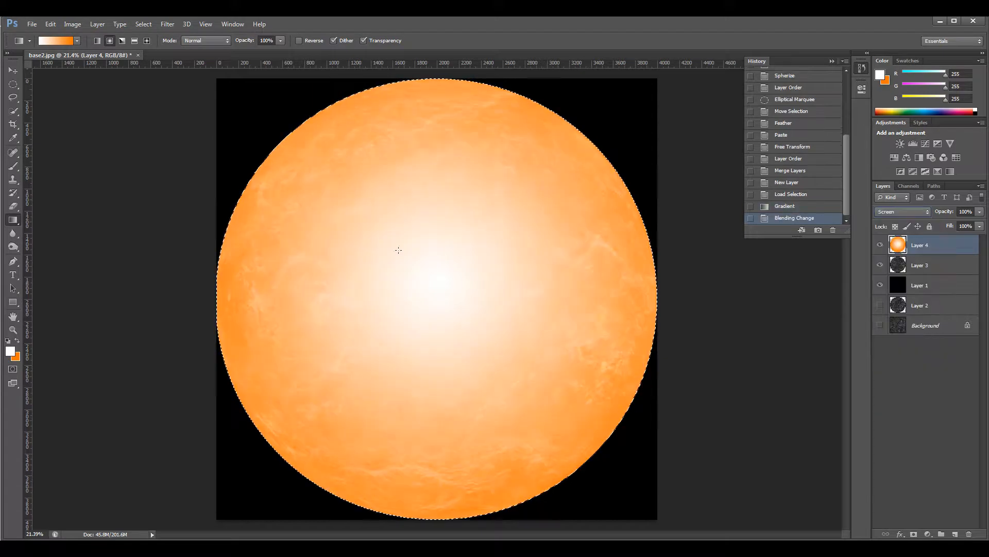
# - Set the foreground colour to black (000000) and redraw the radial gradient from black at the planet's centre to orange at its edge
pyautogui.click(9, 351)
pyautogui.moveTo(639, 155); pyautogui.dragTo(509, 239)
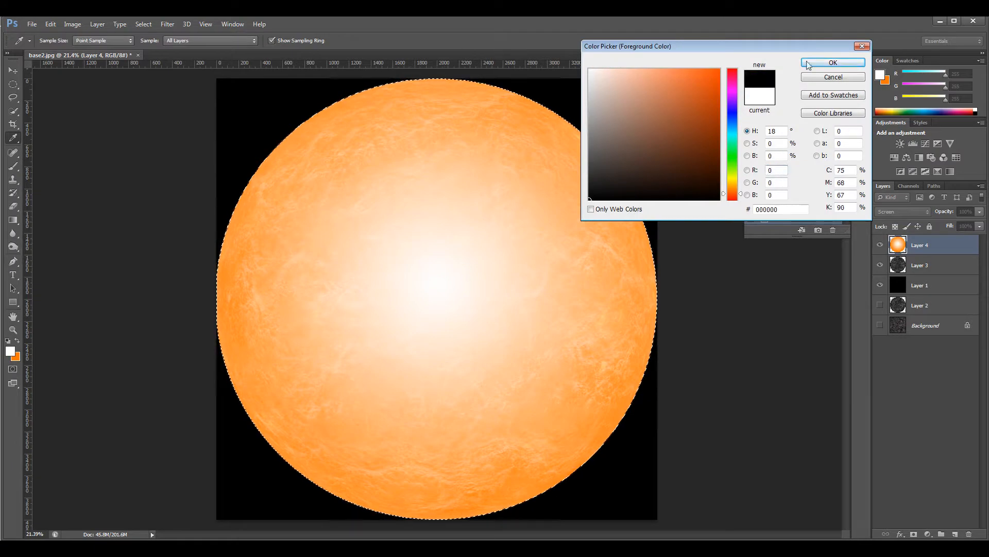
pyautogui.click(839, 61)
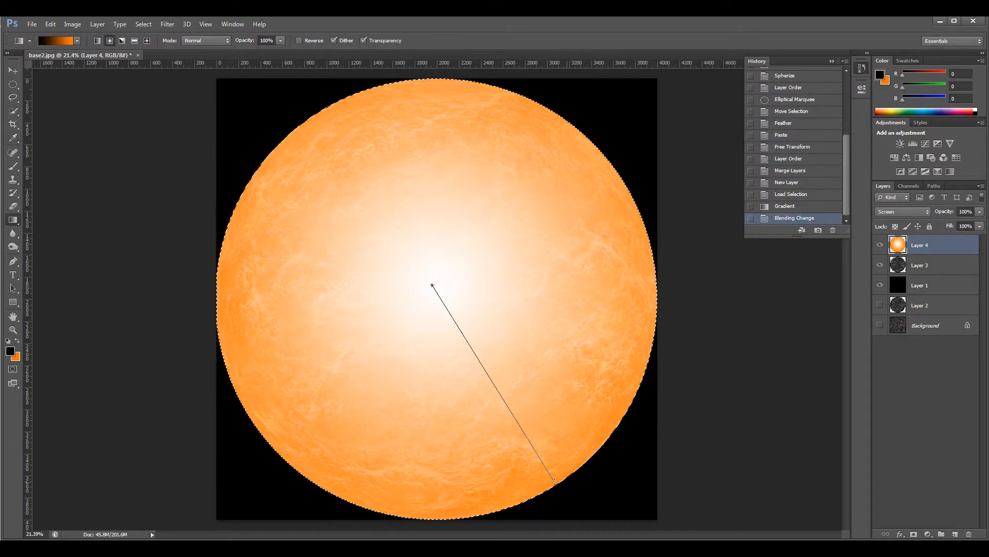
pyautogui.moveTo(556, 485); pyautogui.dragTo(556, 486)
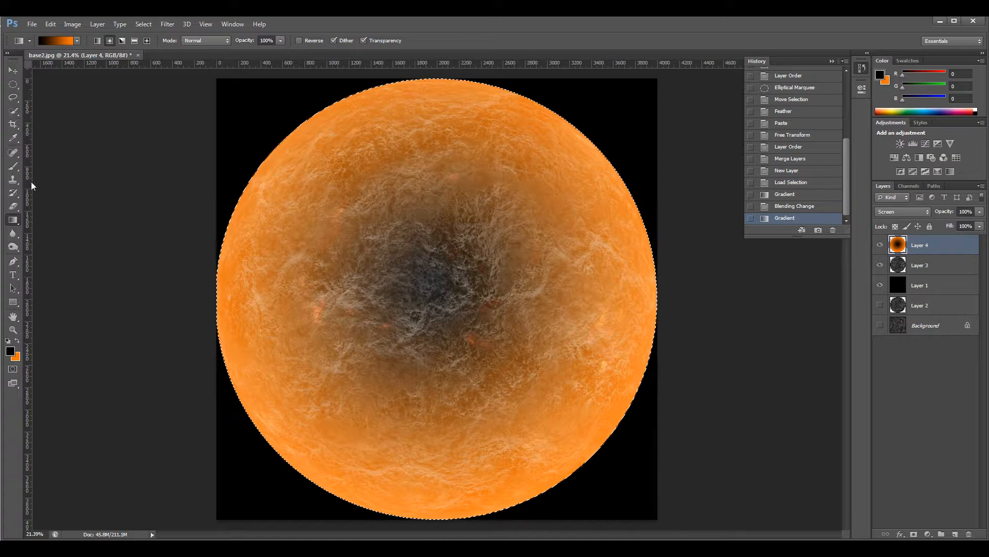
# - Erase the centre of Layer 4's gradient with a soft eraser of about 494 px, leaving an orange ring around the planet's edge
pyautogui.click(19, 208)
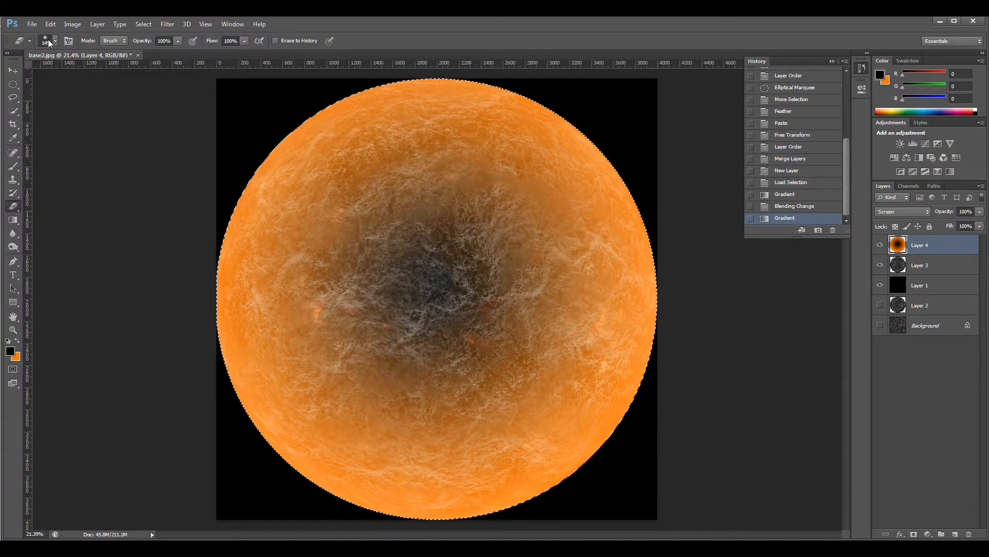
pyautogui.click(55, 40)
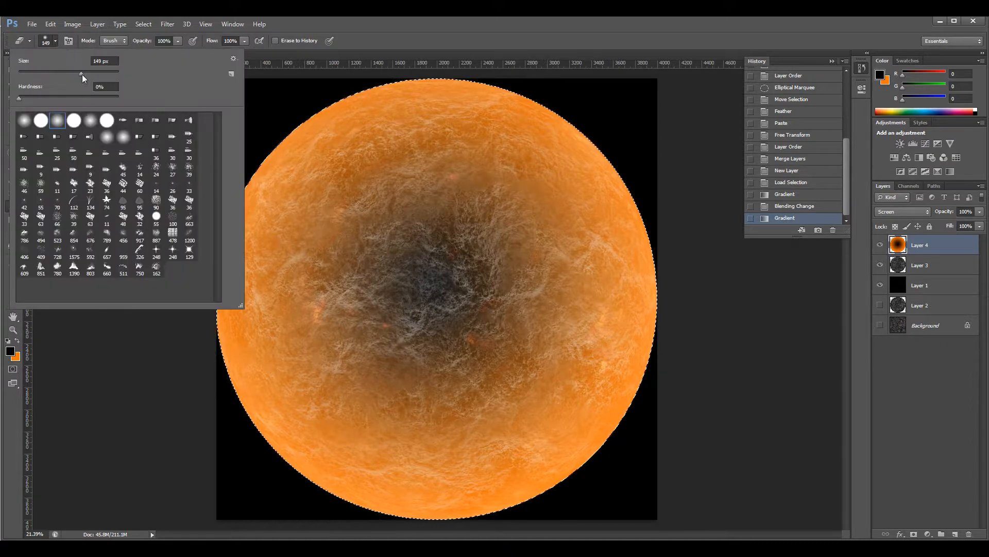
pyautogui.moveTo(97, 74); pyautogui.dragTo(104, 73)
pyautogui.moveTo(401, 260)
pyautogui.mouseDown()
pyautogui.moveTo(483, 319)
pyautogui.moveTo(401, 279)
pyautogui.moveTo(483, 272)
pyautogui.moveTo(390, 301)
pyautogui.moveTo(433, 205)
pyautogui.moveTo(378, 362)
pyautogui.moveTo(523, 278)
pyautogui.moveTo(374, 270)
pyautogui.moveTo(459, 193)
pyautogui.moveTo(375, 176)
pyautogui.moveTo(290, 295)
pyautogui.moveTo(320, 399)
pyautogui.moveTo(328, 339)
pyautogui.moveTo(337, 364)
pyautogui.moveTo(479, 394)
pyautogui.moveTo(373, 386)
pyautogui.moveTo(397, 418)
pyautogui.moveTo(553, 365)
pyautogui.moveTo(484, 416)
pyautogui.moveTo(357, 406)
pyautogui.moveTo(378, 431)
pyautogui.moveTo(539, 377)
pyautogui.moveTo(564, 301)
pyautogui.moveTo(558, 283)
pyautogui.moveTo(529, 335)
pyautogui.moveTo(531, 196)
pyautogui.moveTo(400, 167)
pyautogui.moveTo(471, 173)
pyautogui.moveTo(440, 164)
pyautogui.moveTo(329, 208)
pyautogui.moveTo(305, 235)
pyautogui.moveTo(343, 194)
pyautogui.moveTo(282, 345)
pyautogui.moveTo(311, 401)
pyautogui.moveTo(420, 440)
pyautogui.moveTo(381, 444)
pyautogui.moveTo(431, 454)
pyautogui.moveTo(459, 445)
pyautogui.moveTo(472, 455)
pyautogui.moveTo(553, 384)
pyautogui.moveTo(538, 403)
pyautogui.moveTo(577, 346)
pyautogui.moveTo(599, 281)
pyautogui.moveTo(567, 198)
pyautogui.moveTo(520, 171)
pyautogui.moveTo(421, 140)
pyautogui.moveTo(371, 154)
pyautogui.moveTo(282, 242)
pyautogui.moveTo(268, 310)
pyautogui.moveTo(280, 356)
pyautogui.moveTo(327, 431)
pyautogui.moveTo(428, 456)
pyautogui.moveTo(556, 387)
pyautogui.moveTo(524, 431)
pyautogui.moveTo(578, 382)
pyautogui.moveTo(592, 323)
pyautogui.moveTo(591, 265)
pyautogui.moveTo(546, 186)
pyautogui.moveTo(468, 138)
pyautogui.moveTo(410, 127)
pyautogui.mouseUp()
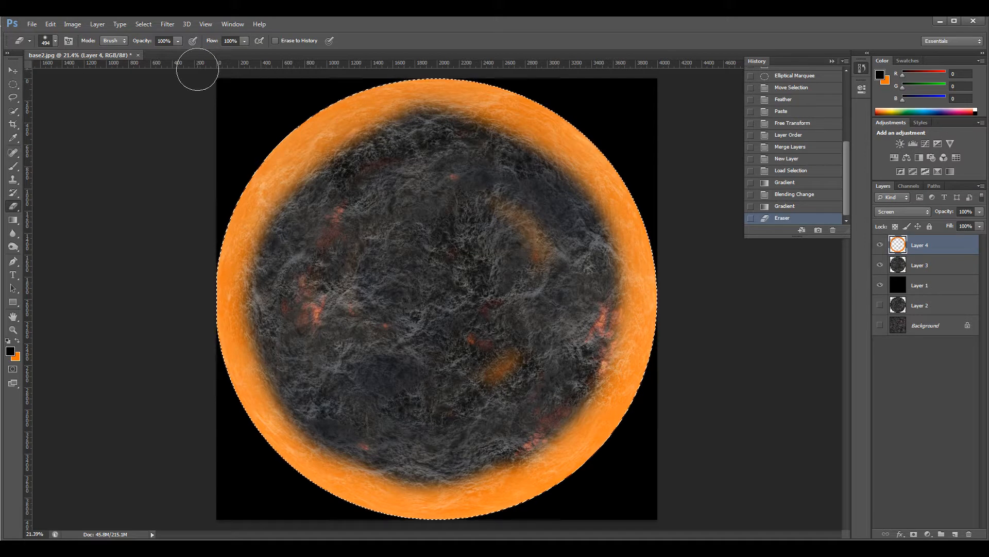
# - Soften Layer 4's orange ring with a Gaussian Blur of about 188.9 pixels and deselect the planet
pyautogui.click(167, 23)
pyautogui.moveTo(251, 128)
pyautogui.click(329, 201)
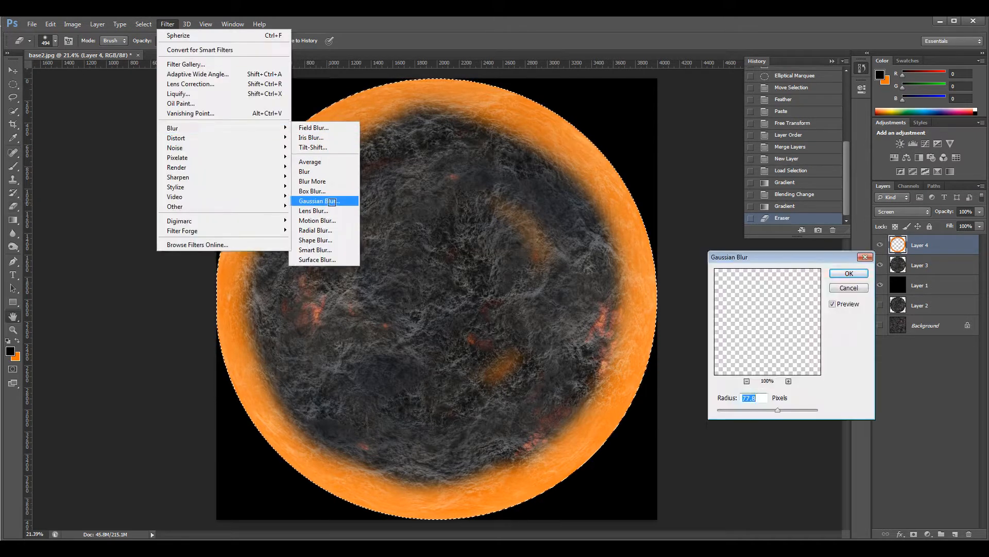
pyautogui.moveTo(783, 407); pyautogui.dragTo(804, 411)
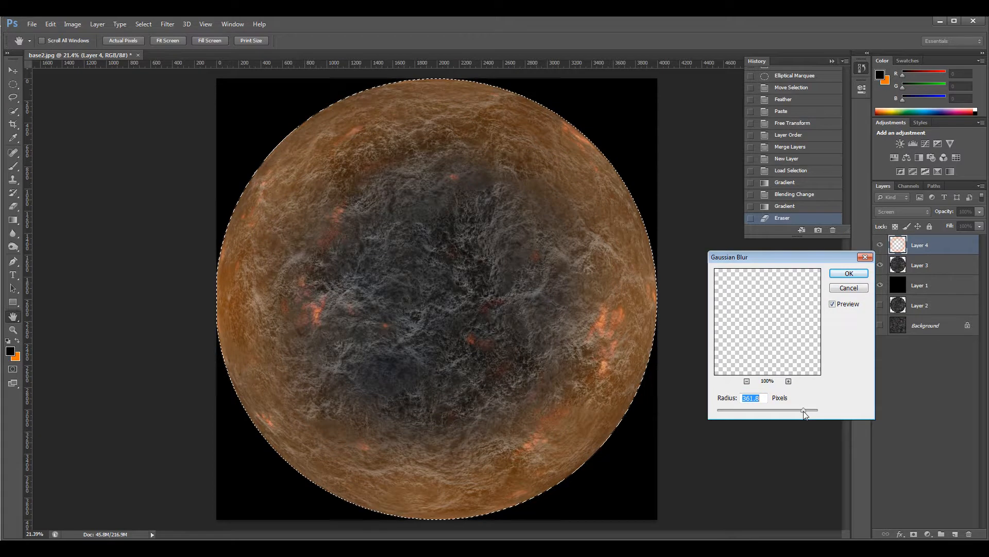
pyautogui.moveTo(804, 410); pyautogui.dragTo(798, 410)
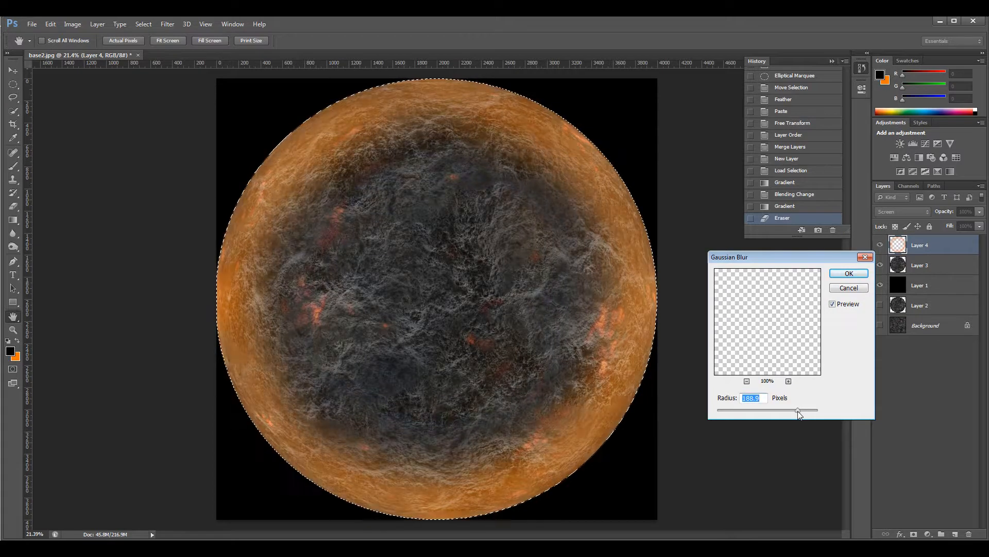
pyautogui.click(849, 274)
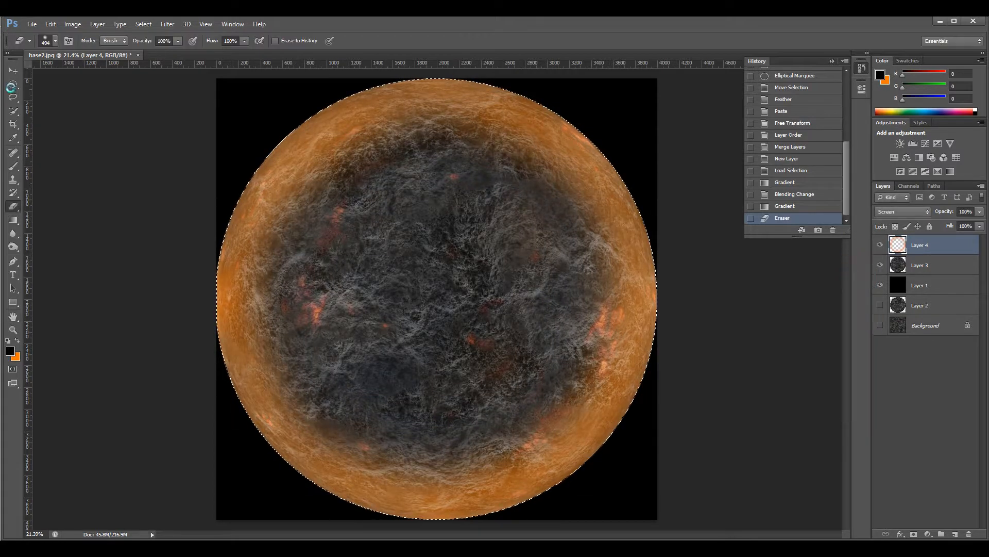
pyautogui.click(13, 85)
pyautogui.click(72, 94)
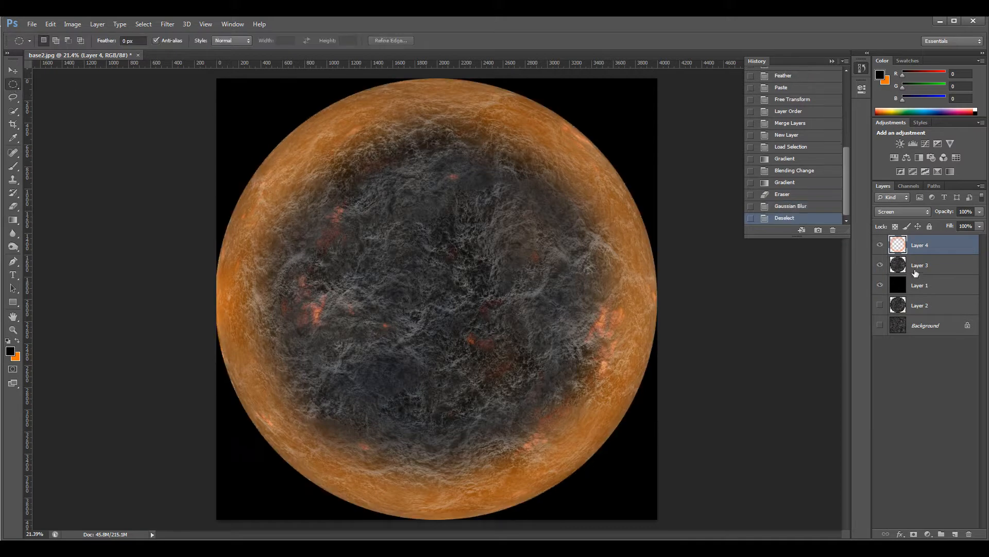
# - Try the Normal, Overlay and Lighten blend modes on Layer 4, and return it to Screen
pyautogui.click(921, 212)
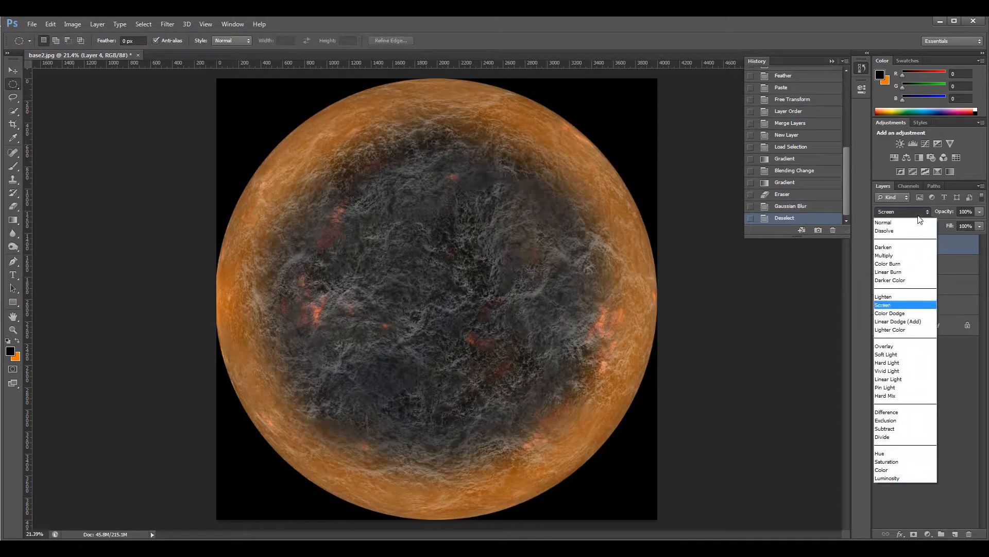
pyautogui.click(907, 224)
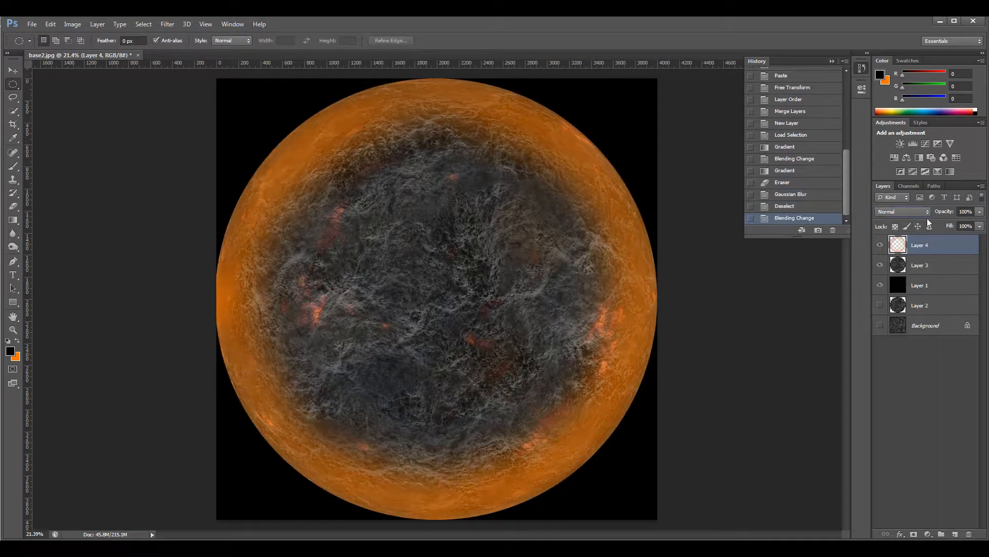
pyautogui.click(923, 212)
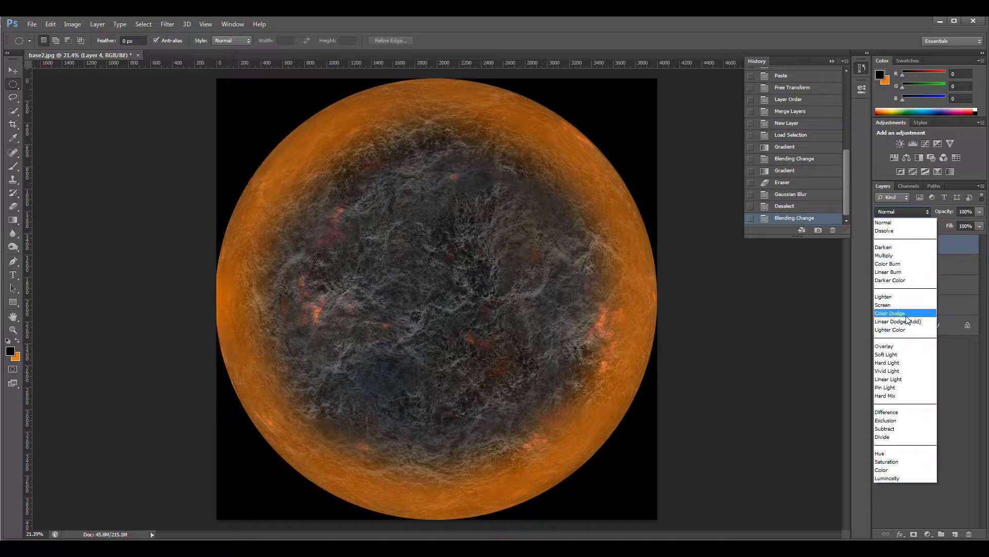
pyautogui.click(902, 349)
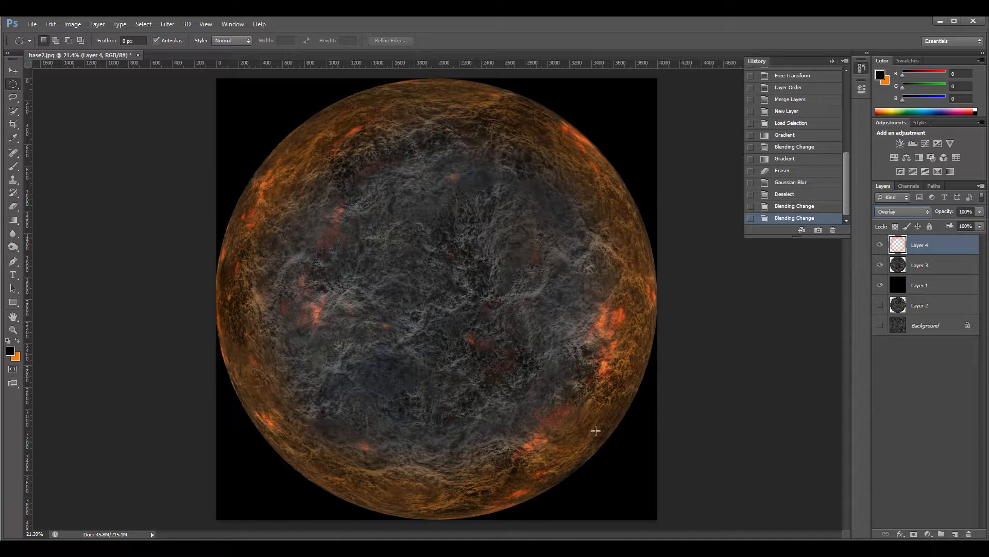
pyautogui.click(926, 211)
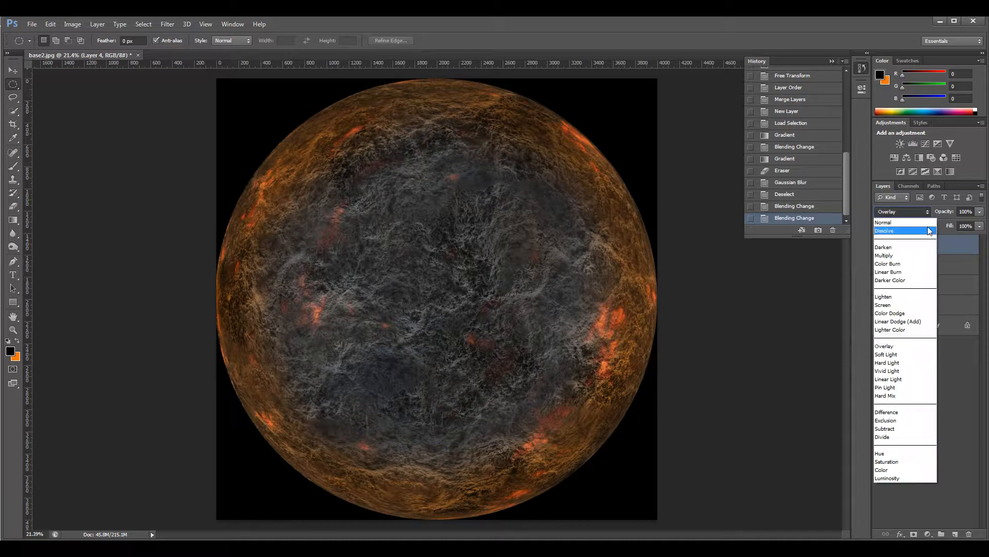
pyautogui.click(909, 299)
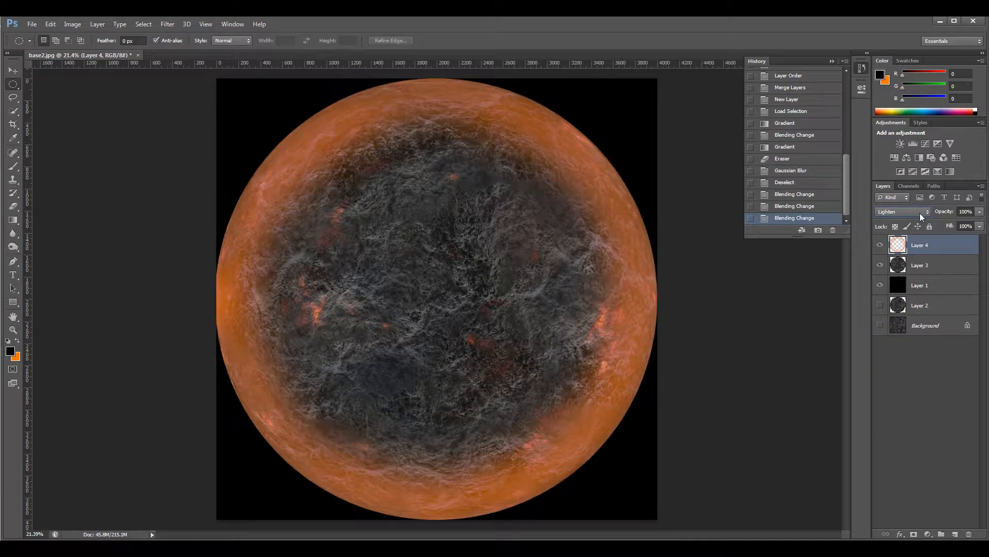
pyautogui.click(920, 213)
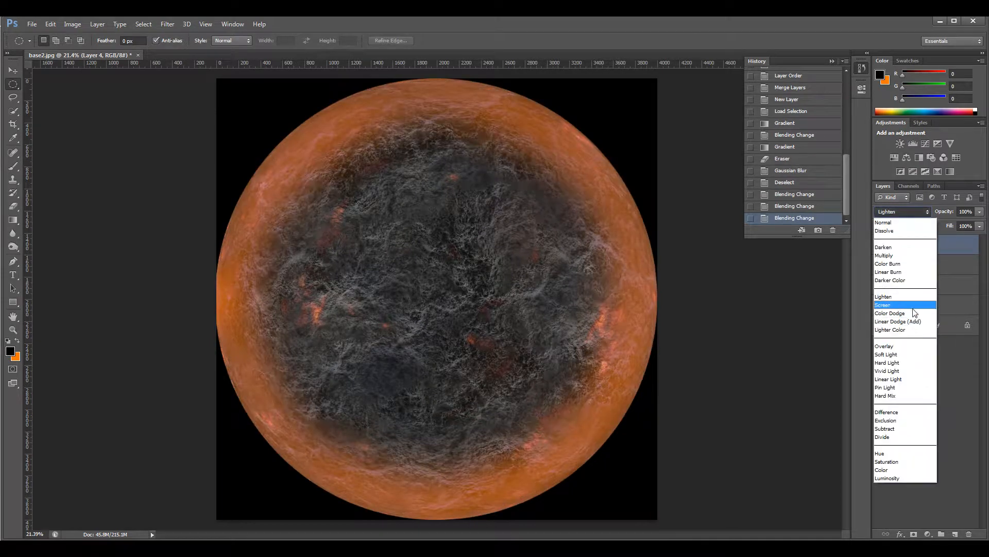
pyautogui.click(912, 309)
# - Reduce Layer 4's fill opacity to slightly below 13% for a faint edge glow
pyautogui.click(980, 226)
pyautogui.moveTo(980, 238); pyautogui.dragTo(950, 239)
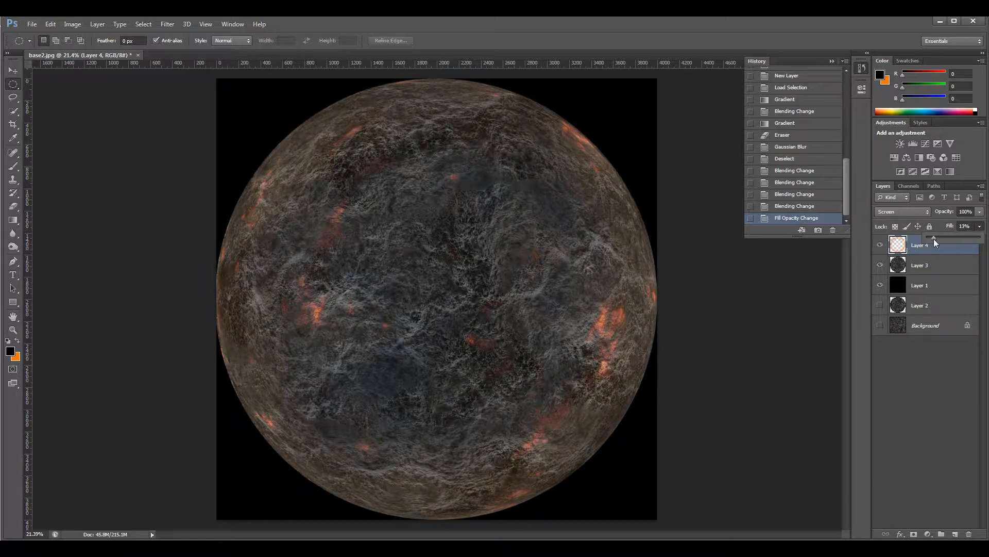
pyautogui.moveTo(933, 239); pyautogui.dragTo(931, 239)
# - Add a new layer above Layer 4, load the planet outline from Layer 3 as a selection, and fill it with black
pyautogui.click(956, 534)
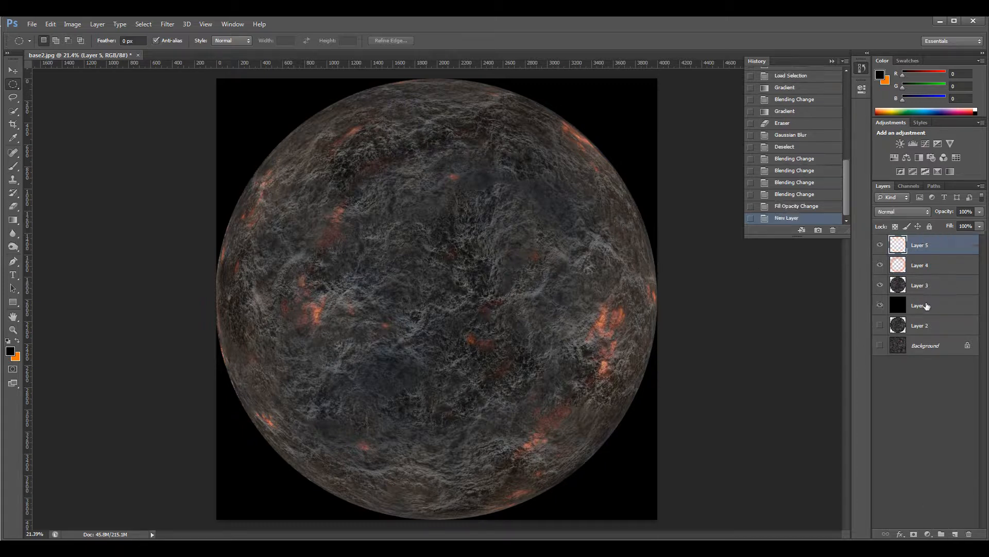
pyautogui.keyDown('ctrl'); pyautogui.click(901, 284); pyautogui.keyUp('ctrl')
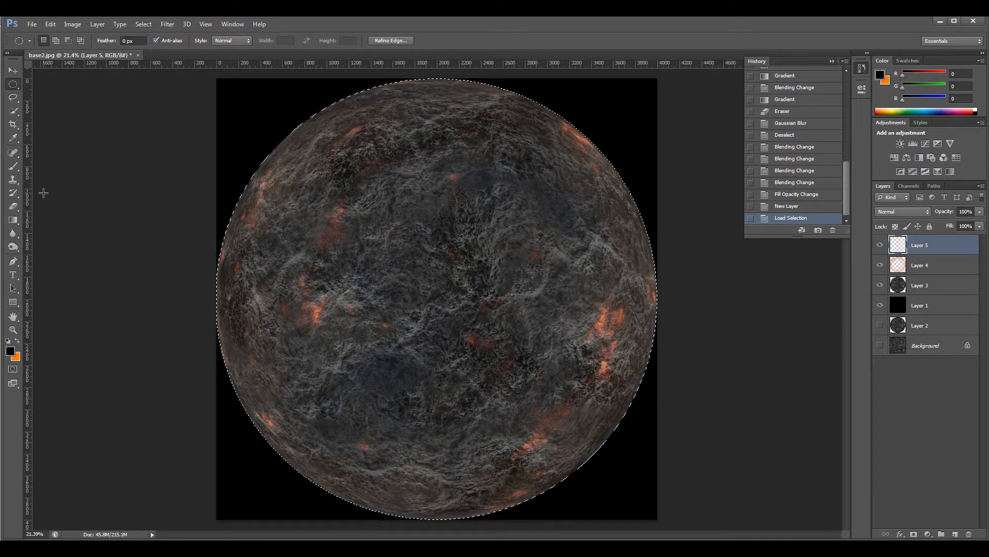
pyautogui.click(13, 220)
pyautogui.click(50, 227)
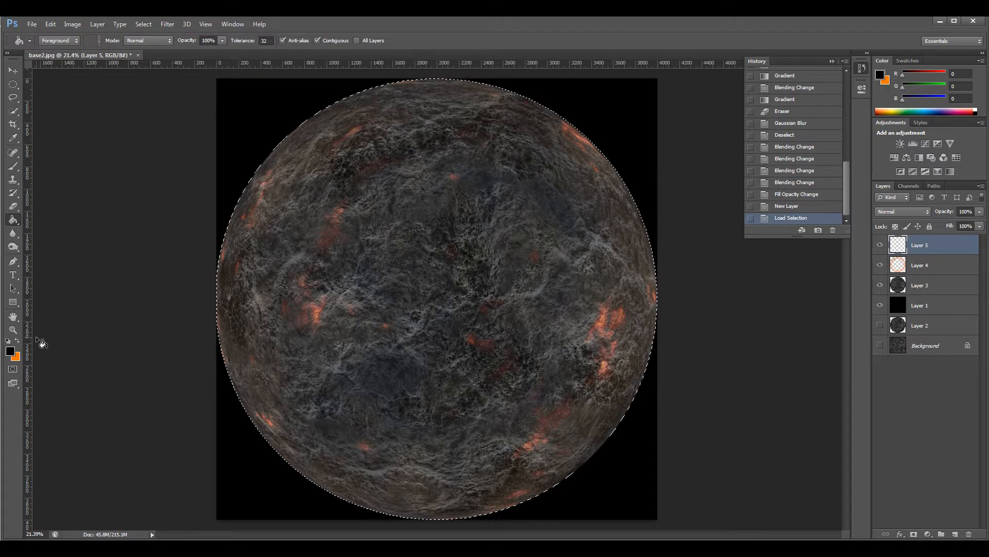
pyautogui.click(508, 238)
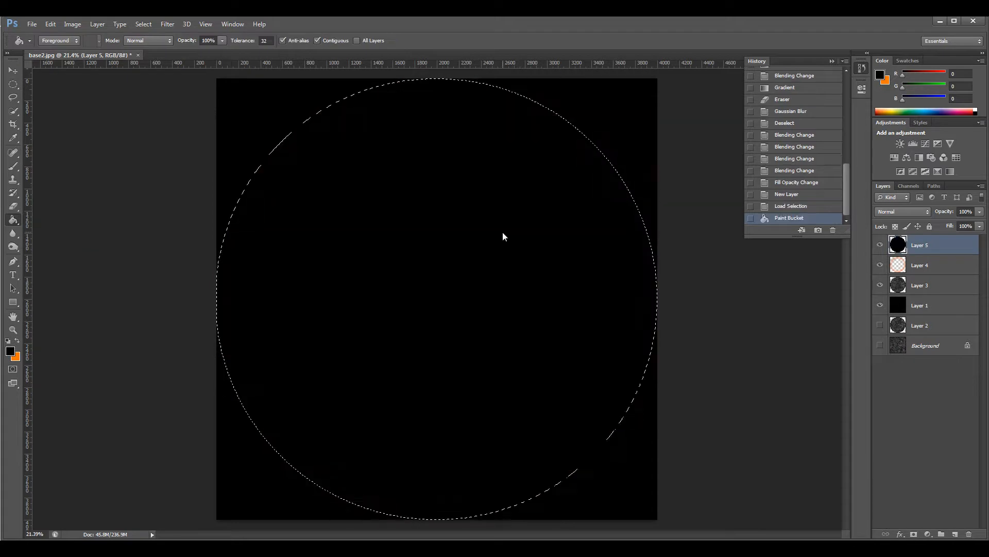
# - Deselect and move the black disc up and to the right, leaving a lit crescent on the planet's lower-left side
pyautogui.click(13, 84)
pyautogui.hotkey('ctrl', 'd')
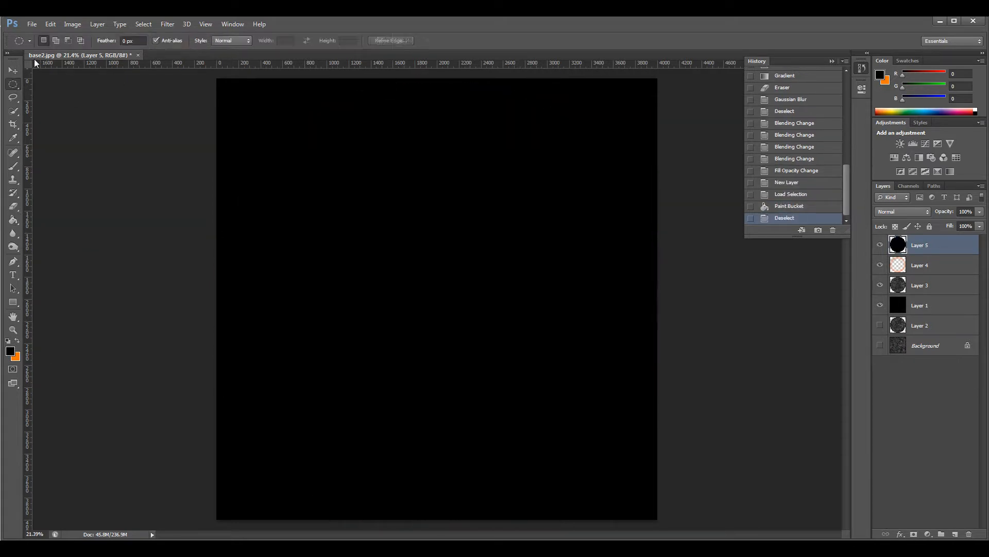
pyautogui.press('v')
pyautogui.moveTo(438, 268); pyautogui.dragTo(502, 213)
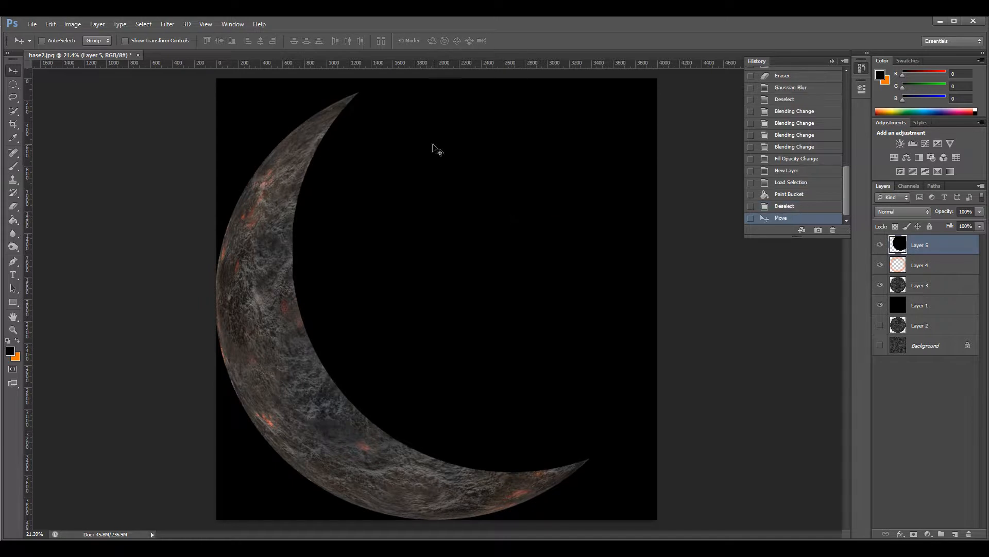
# - Soften the black disc on Layer 5 with a Gaussian Blur below 188.9 pixels and set the layer's fill to 81%
pyautogui.click(167, 24)
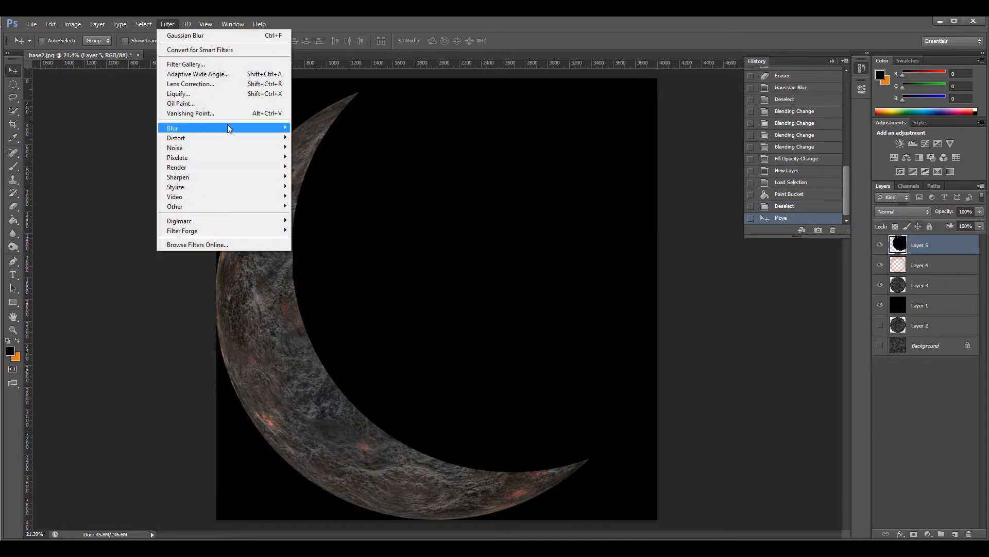
pyautogui.moveTo(228, 127)
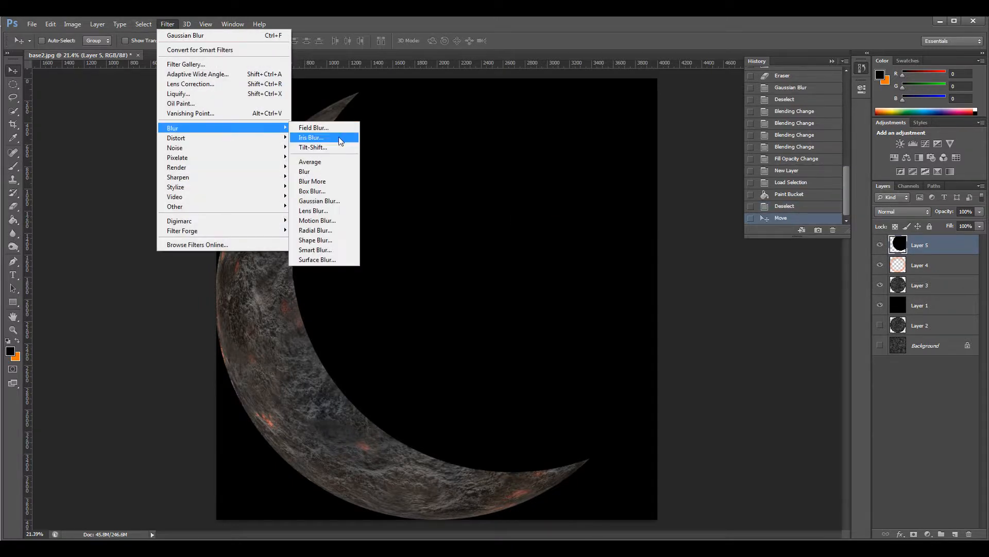
pyautogui.click(333, 200)
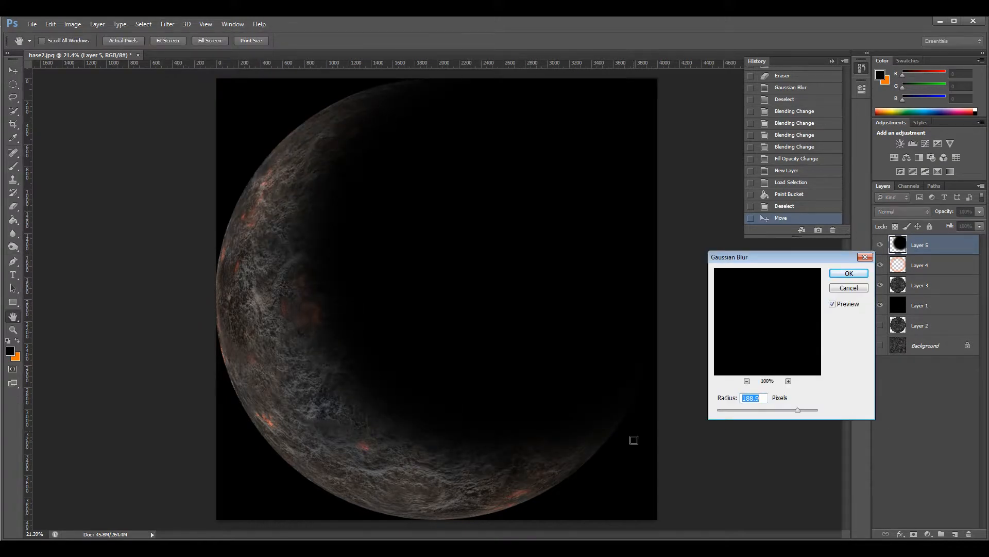
pyautogui.moveTo(798, 410); pyautogui.dragTo(791, 410)
pyautogui.click(850, 273)
pyautogui.click(979, 227)
pyautogui.moveTo(980, 238)
pyautogui.mouseDown()
pyautogui.moveTo(943, 238)
pyautogui.moveTo(965, 239)
pyautogui.mouseUp()
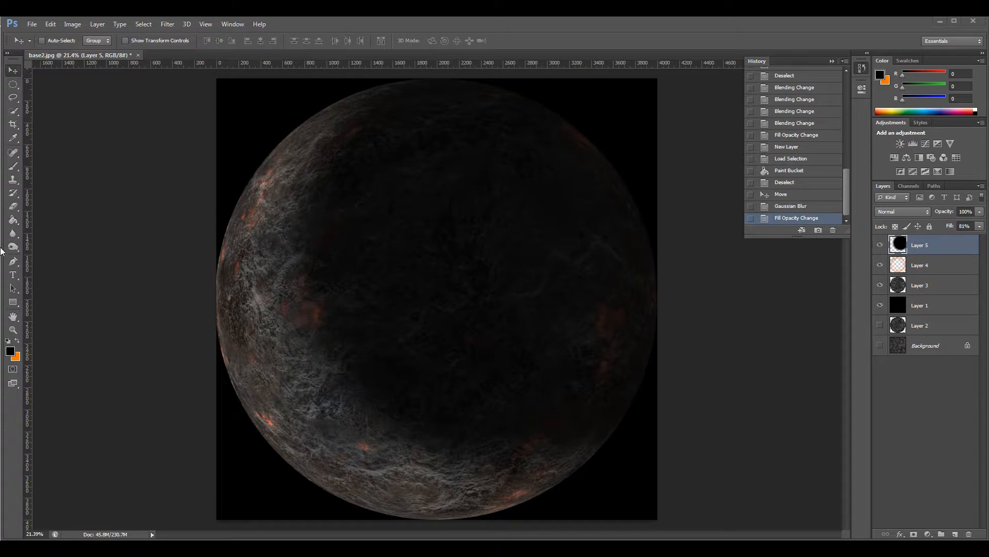
# - Shift the Layer 5 shadow slightly to the left so it covers more of the planet's lit crescent
pyautogui.moveTo(356, 279); pyautogui.dragTo(367, 280)
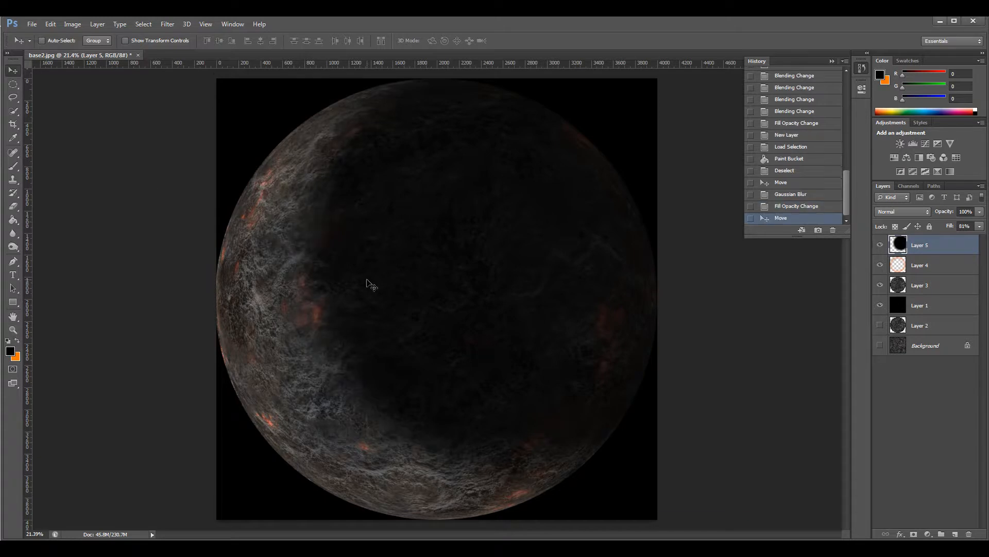
pyautogui.hotkey('ctrl', 'z')
pyautogui.click(13, 329)
pyautogui.moveTo(412, 282); pyautogui.dragTo(492, 283)
pyautogui.moveTo(549, 305); pyautogui.dragTo(525, 311)
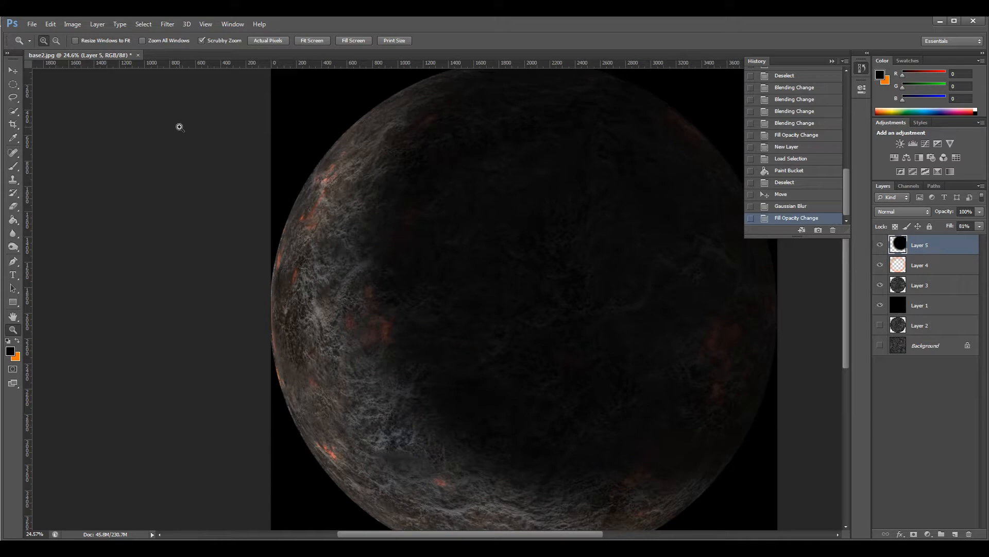
pyautogui.click(12, 70)
pyautogui.moveTo(512, 229); pyautogui.dragTo(491, 227)
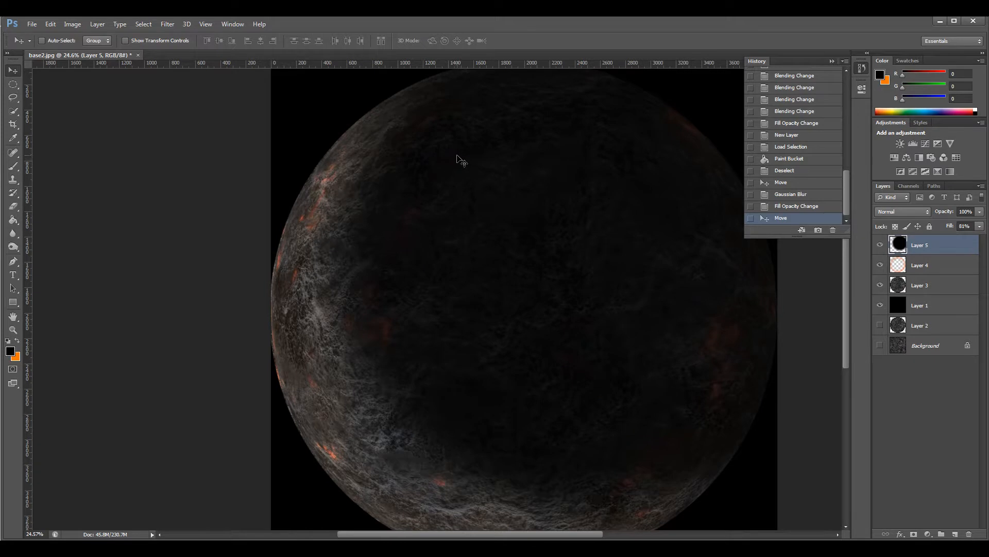
# - Open LavaPlanet.jpg, LavaPlanetSide.jpg, PIA14021.jpg, PIA14021.tif, OrganicPlanetSide.jpg and the Copy files of MoonHRfull, MoonHighResSide and OrganicPlanet together
pyautogui.click(32, 24)
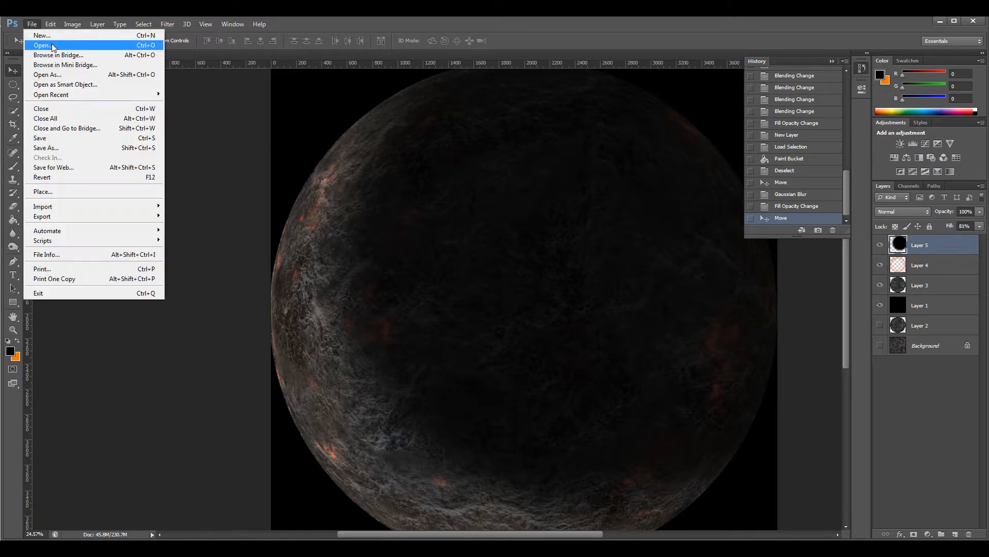
pyautogui.click(39, 39)
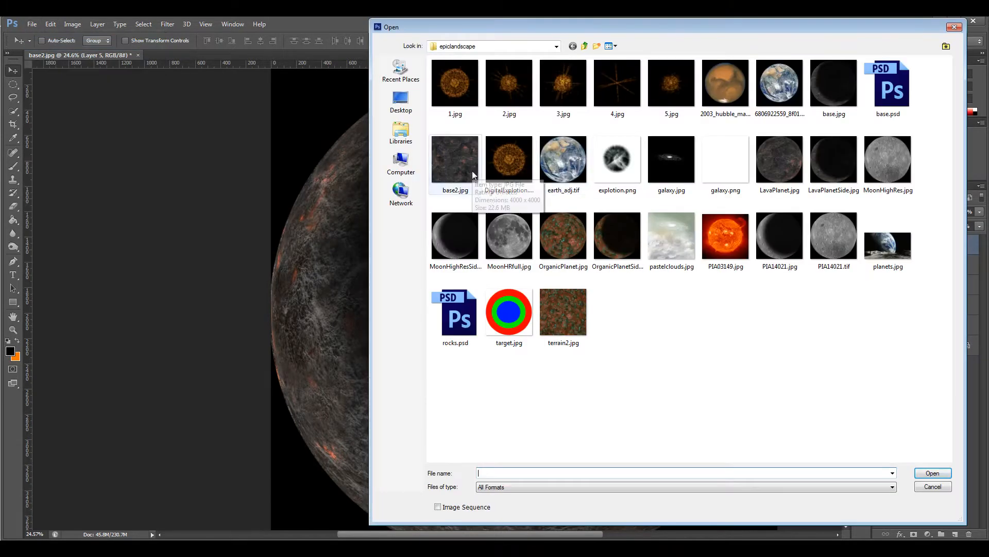
pyautogui.click(462, 235)
pyautogui.keyDown('ctrl'); pyautogui.click(509, 235); pyautogui.keyUp('ctrl')
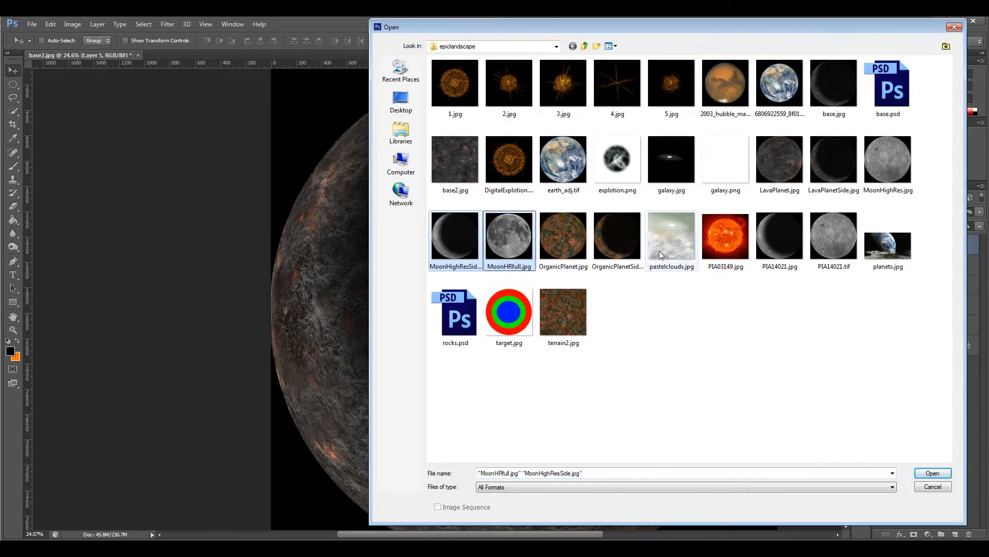
pyautogui.keyDown('ctrl'); pyautogui.click(779, 242); pyautogui.keyUp('ctrl')
pyautogui.keyDown('ctrl'); pyautogui.click(828, 243); pyautogui.keyUp('ctrl')
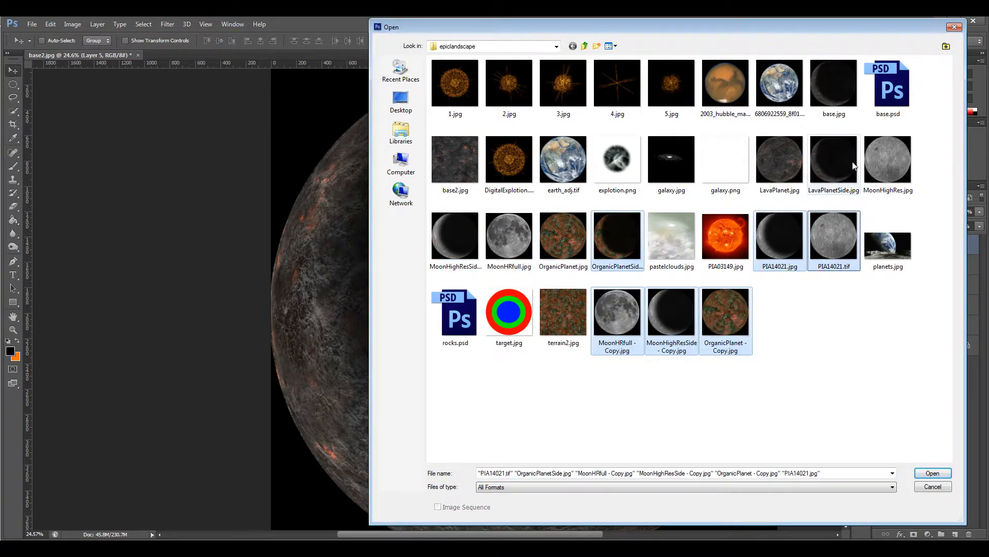
pyautogui.keyDown('ctrl'); pyautogui.click(849, 162); pyautogui.keyUp('ctrl')
pyautogui.keyDown('ctrl'); pyautogui.click(781, 147); pyautogui.keyUp('ctrl')
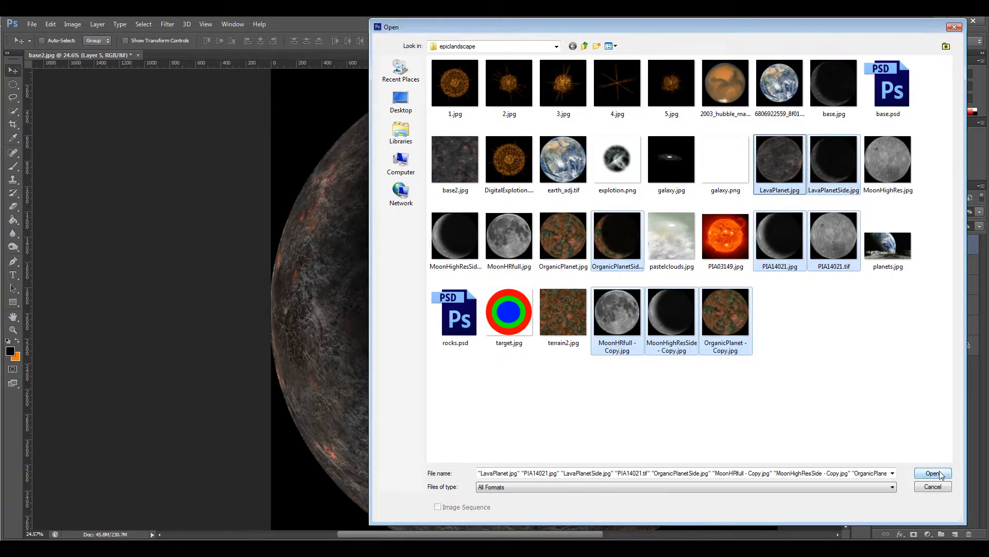
pyautogui.click(932, 473)
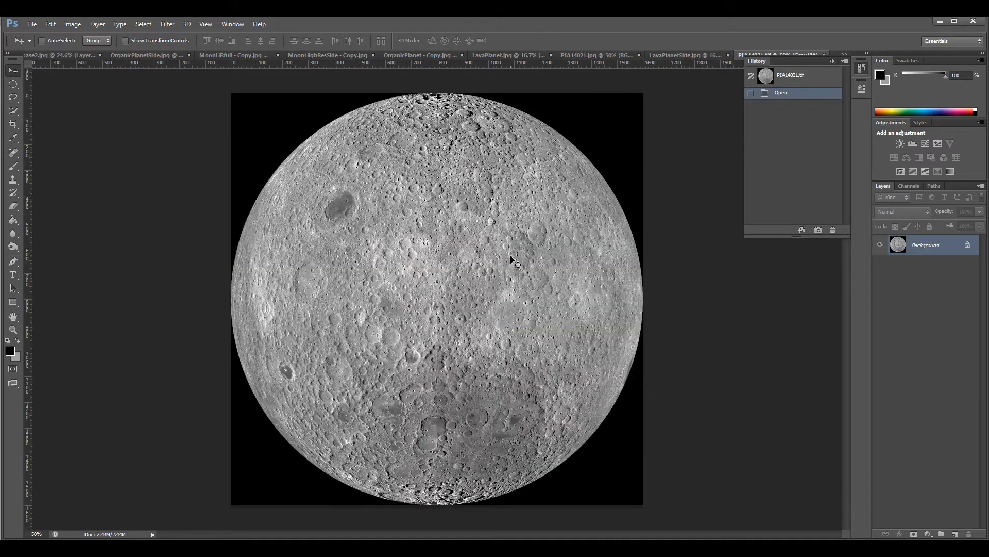
# - Close the reference planet and moon pictures one by one, keeping only base2.jpg open with its whole planet in view
pyautogui.click(862, 67)
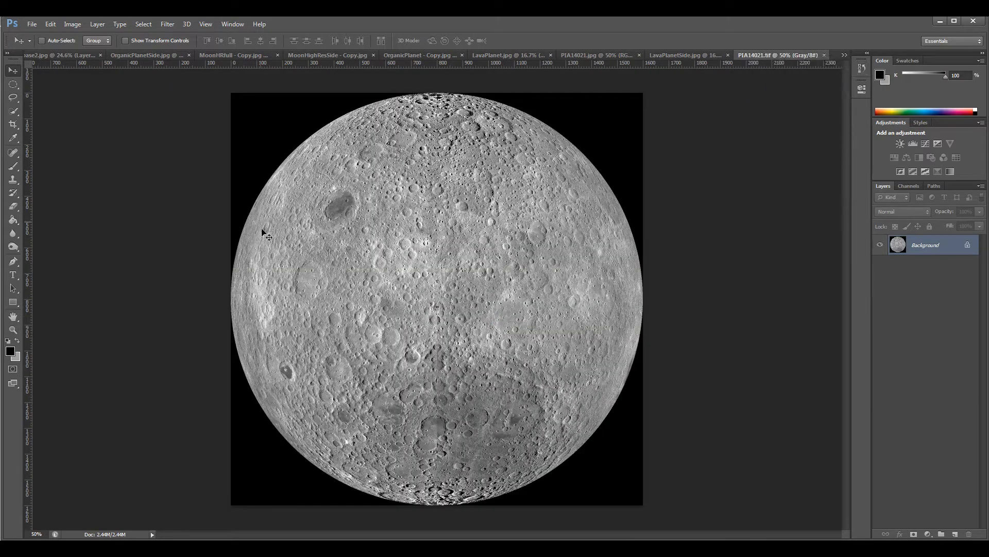
pyautogui.click(824, 55)
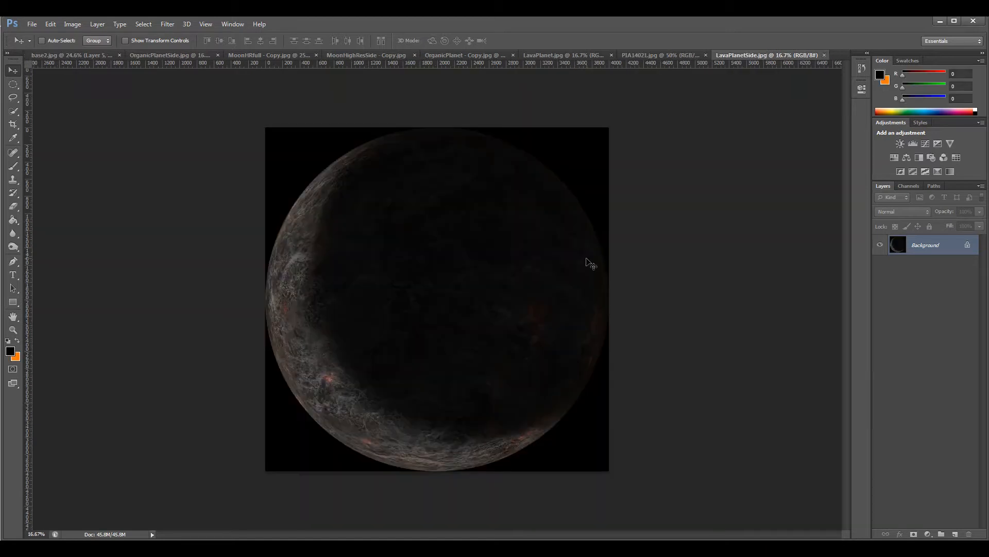
pyautogui.click(825, 54)
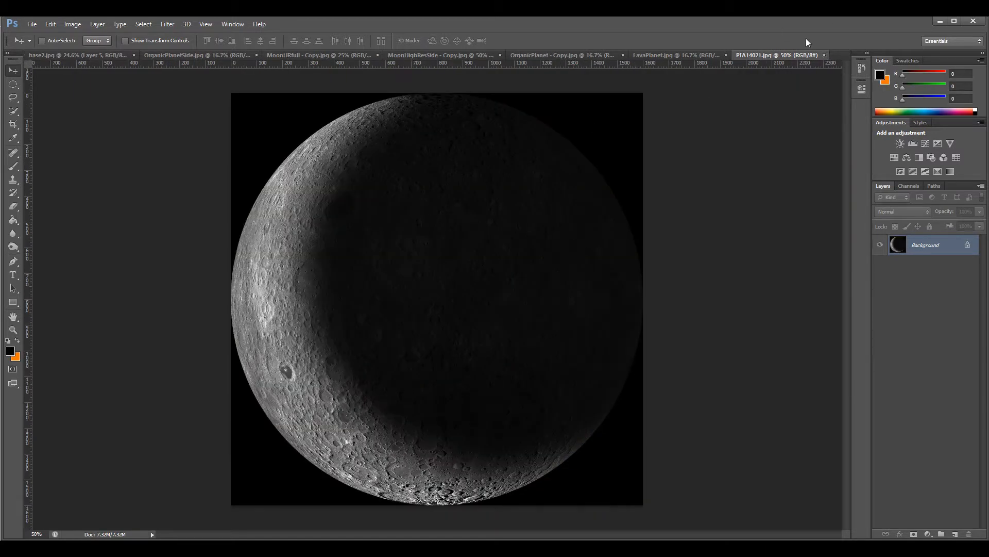
pyautogui.click(825, 55)
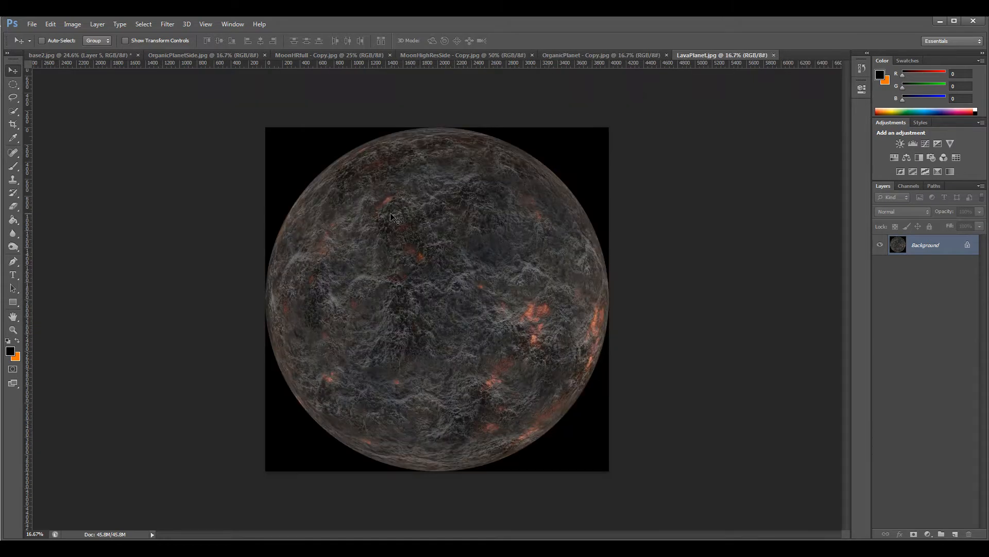
pyautogui.click(773, 56)
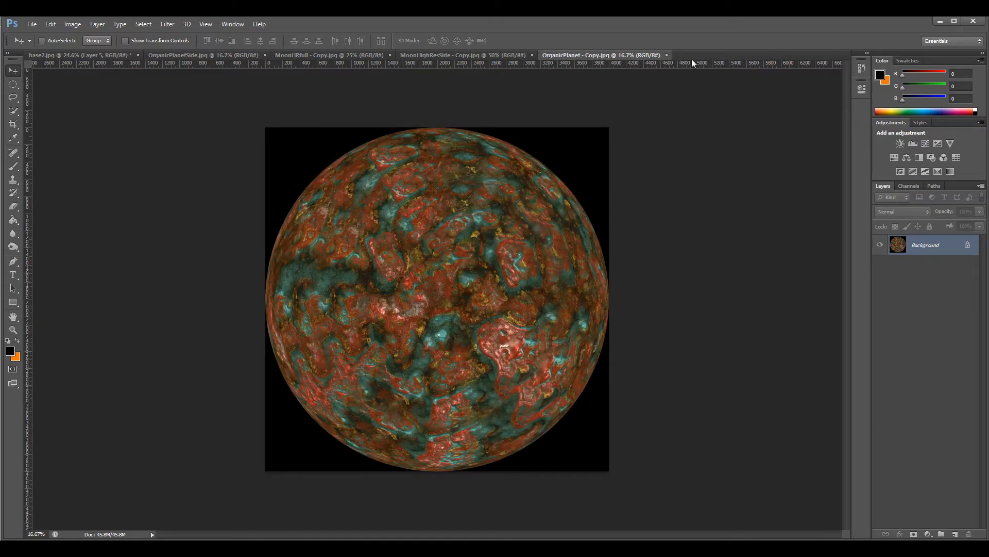
pyautogui.click(666, 55)
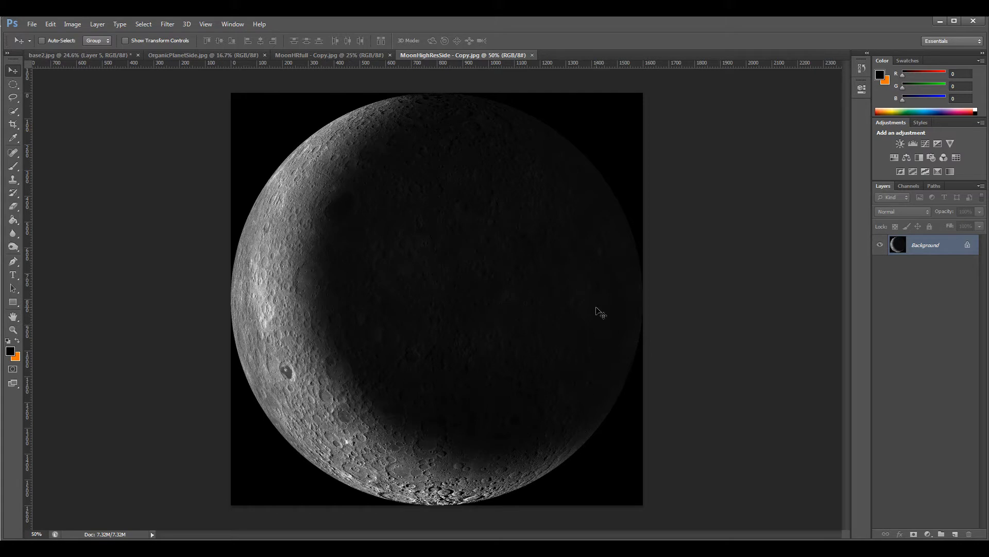
pyautogui.click(533, 56)
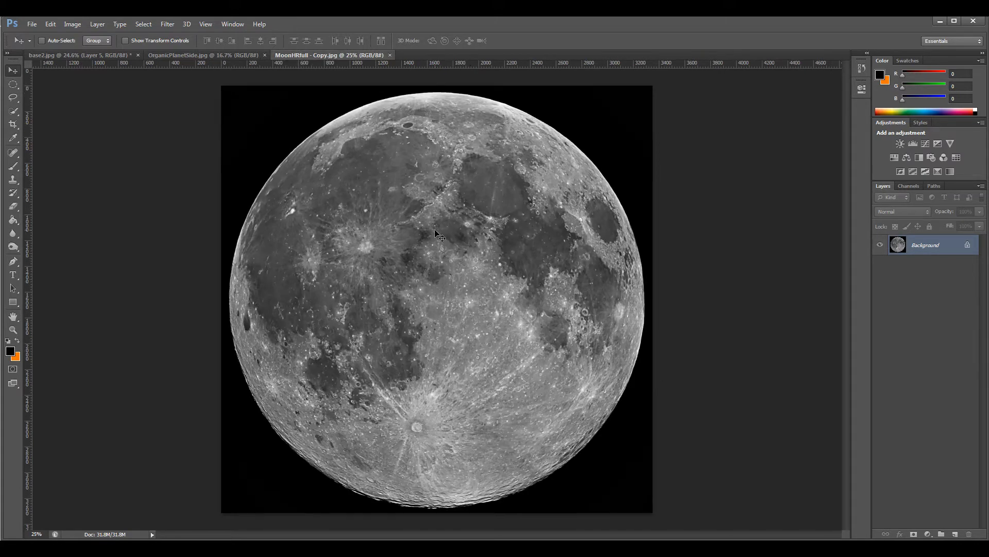
pyautogui.click(391, 55)
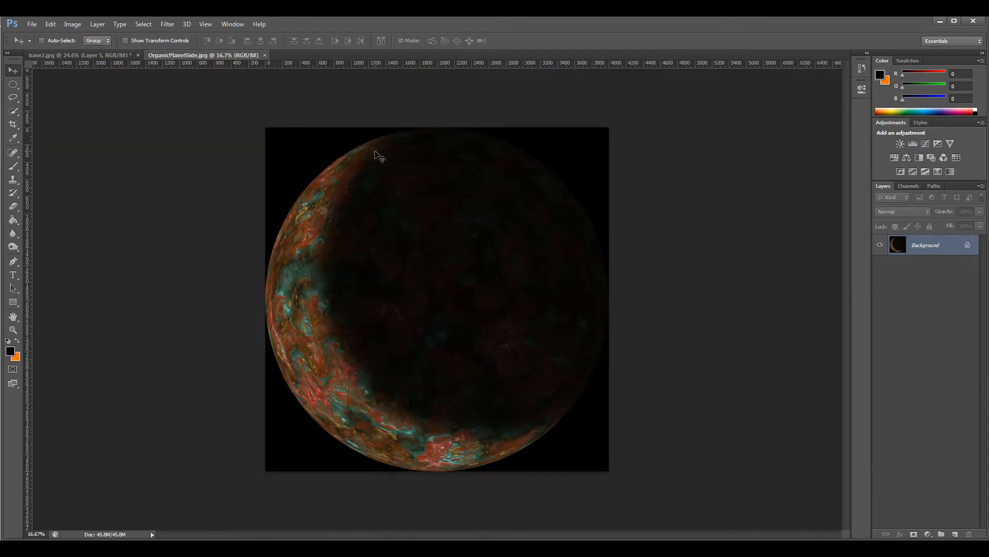
pyautogui.click(265, 56)
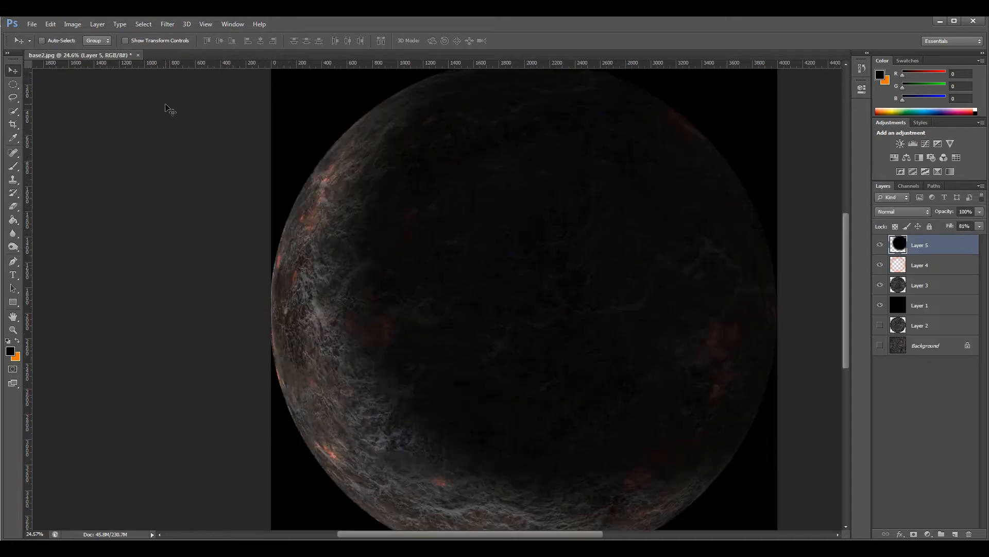
pyautogui.click(14, 329)
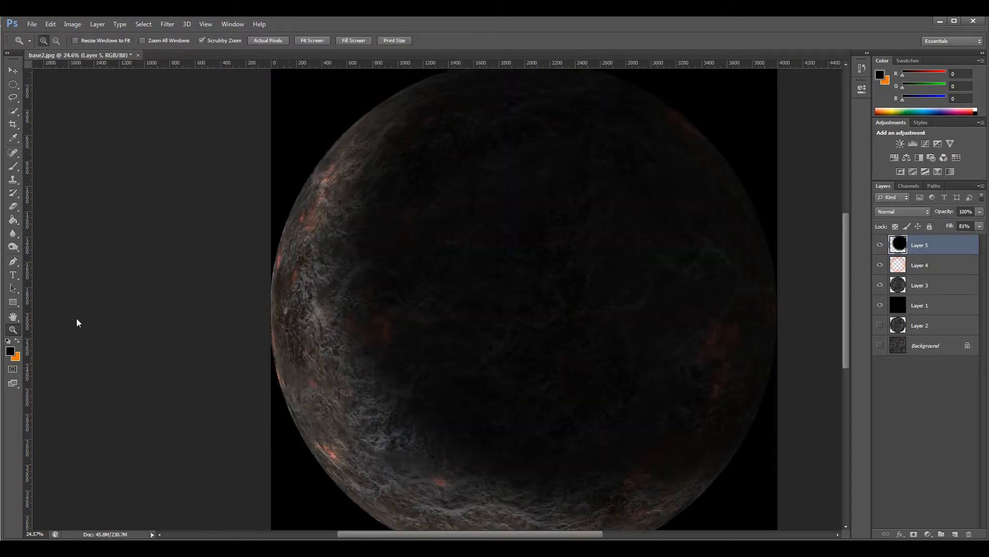
pyautogui.moveTo(468, 316); pyautogui.dragTo(548, 258)
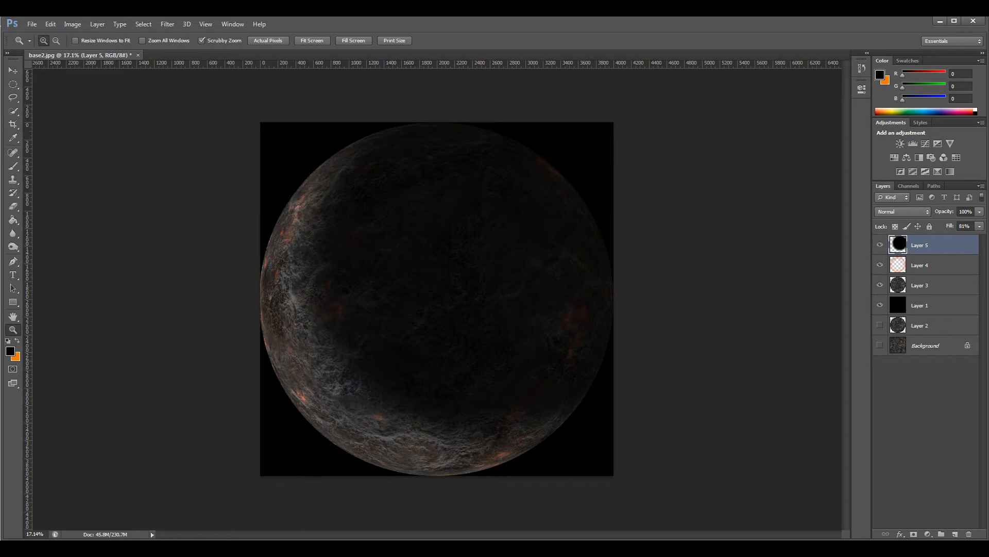
# - Switch to Vue, delete Planet1 from the scene, and move the remaining Planet slightly to the right in the top view
pyautogui.click(256, 515)
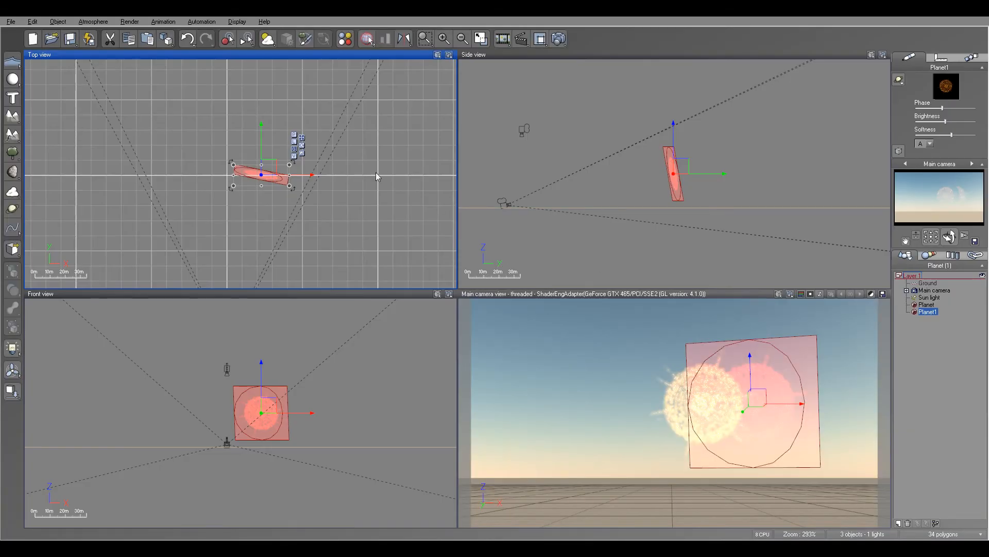
pyautogui.press('Delete')
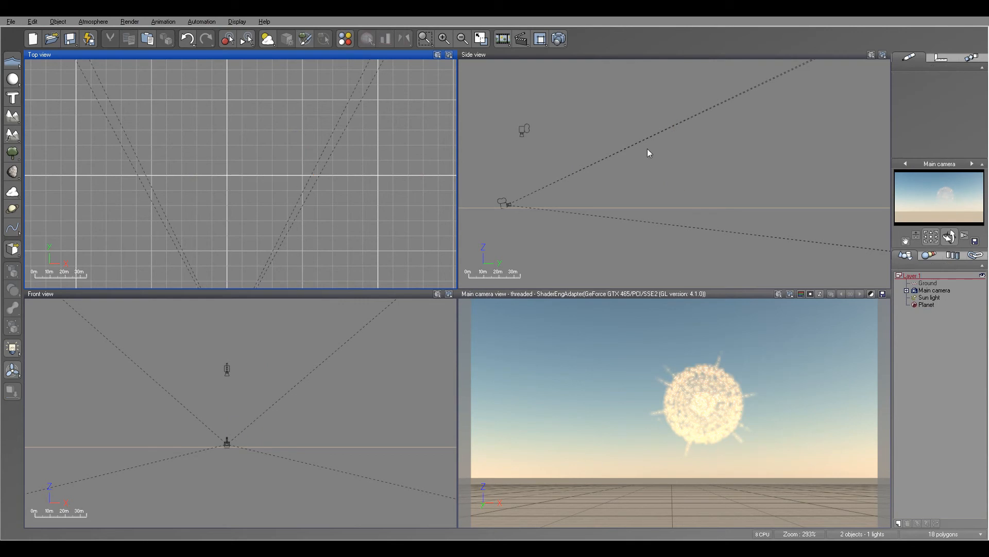
pyautogui.click(927, 305)
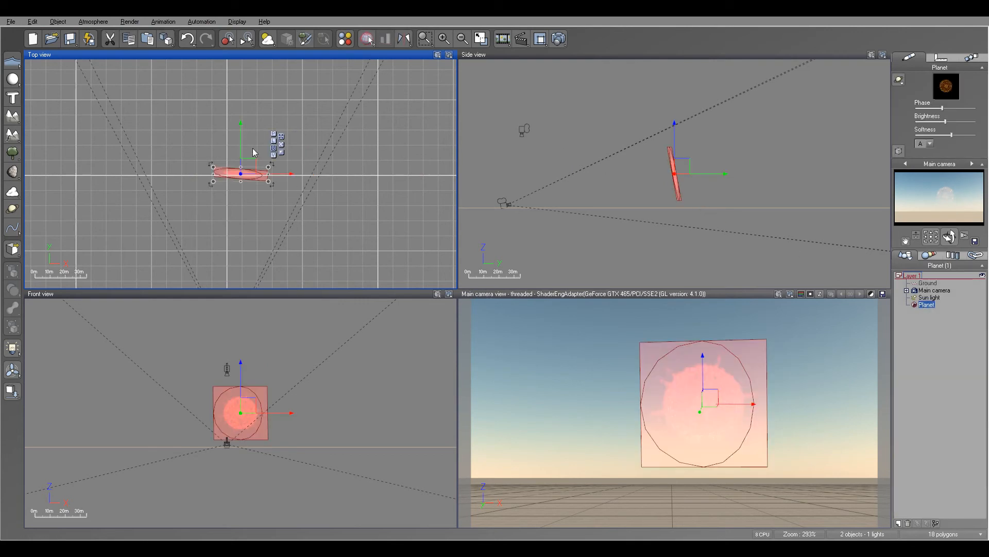
pyautogui.moveTo(299, 153); pyautogui.dragTo(317, 150)
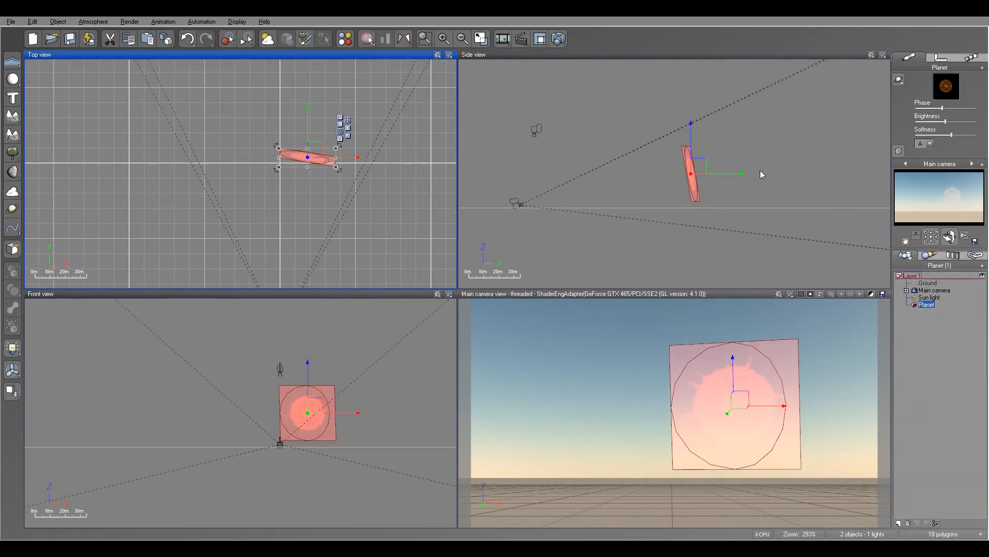